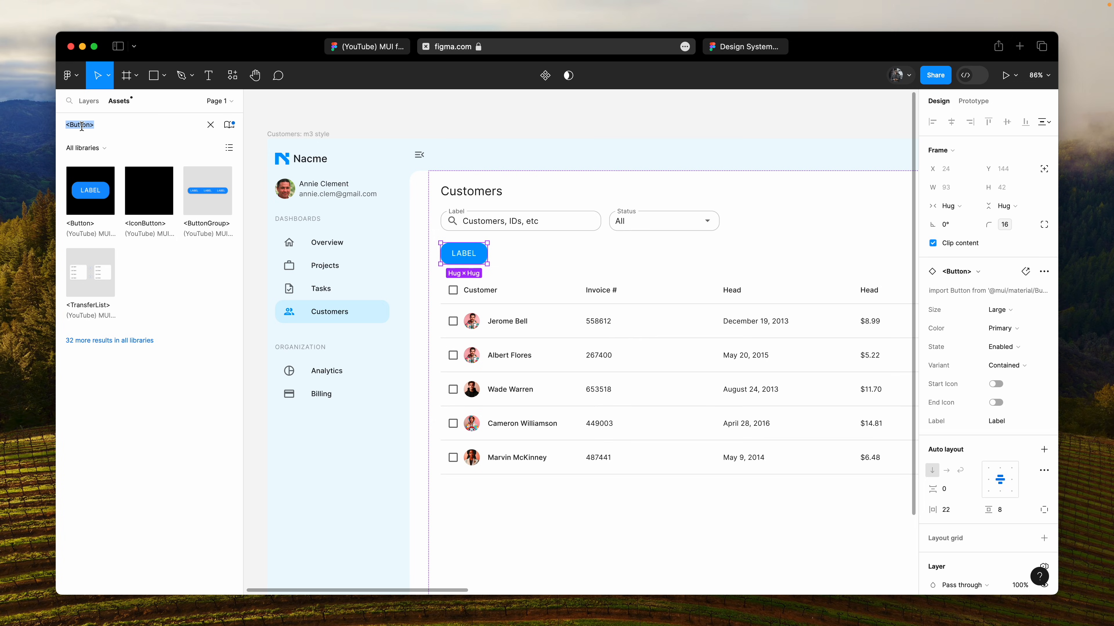
# - Search the assets for <Chip> and insert a Chip instance below the LABEL button on the Customers screen
pyautogui.write('C')
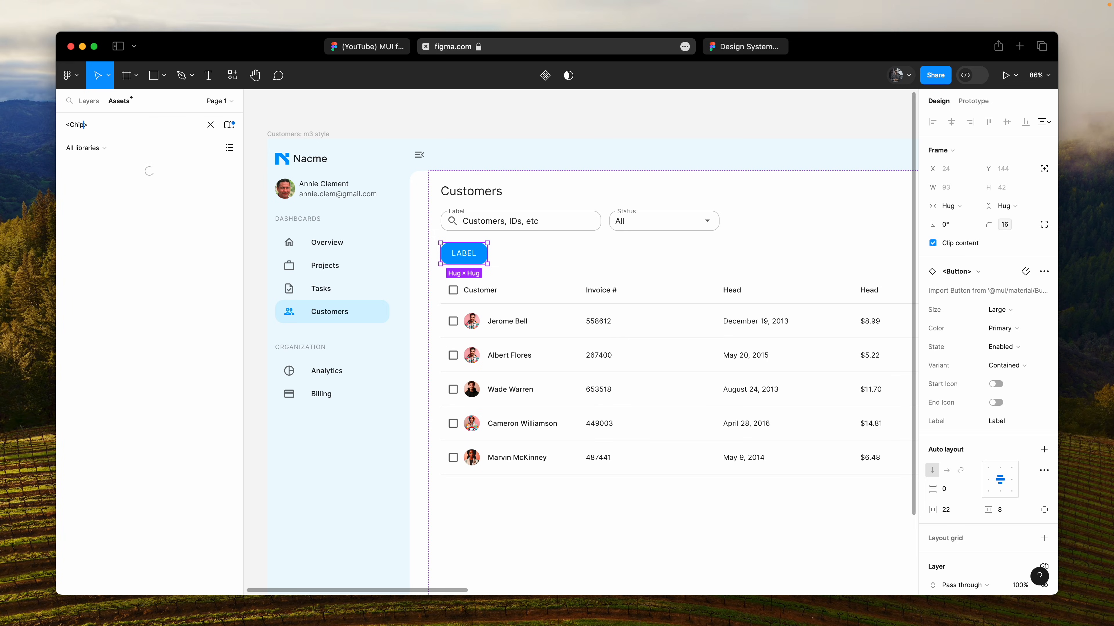
pyautogui.write('hip')
pyautogui.moveTo(87, 193); pyautogui.dragTo(524, 266)
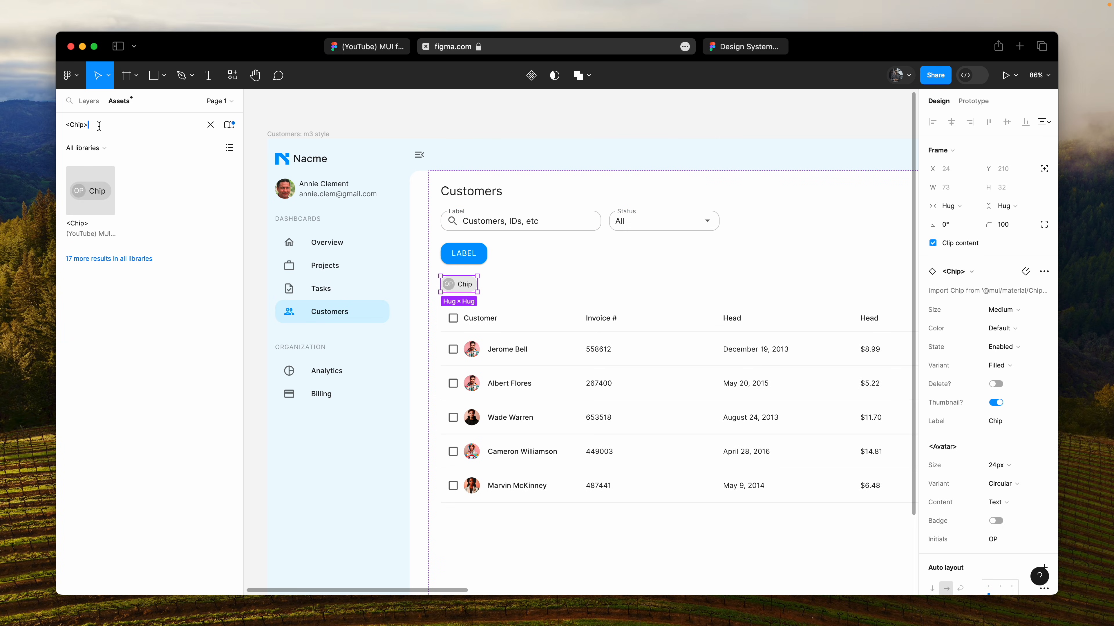
pyautogui.press('super+a')
pyautogui.press('Right')
pyautogui.press('Left')
pyautogui.hotkey('alt', 'shift', 'Left')
# - Switch to the (YouTube) MUI for Figma v5.14 kit file and view its own library's publishing details
pyautogui.click(367, 46)
pyautogui.click(129, 106)
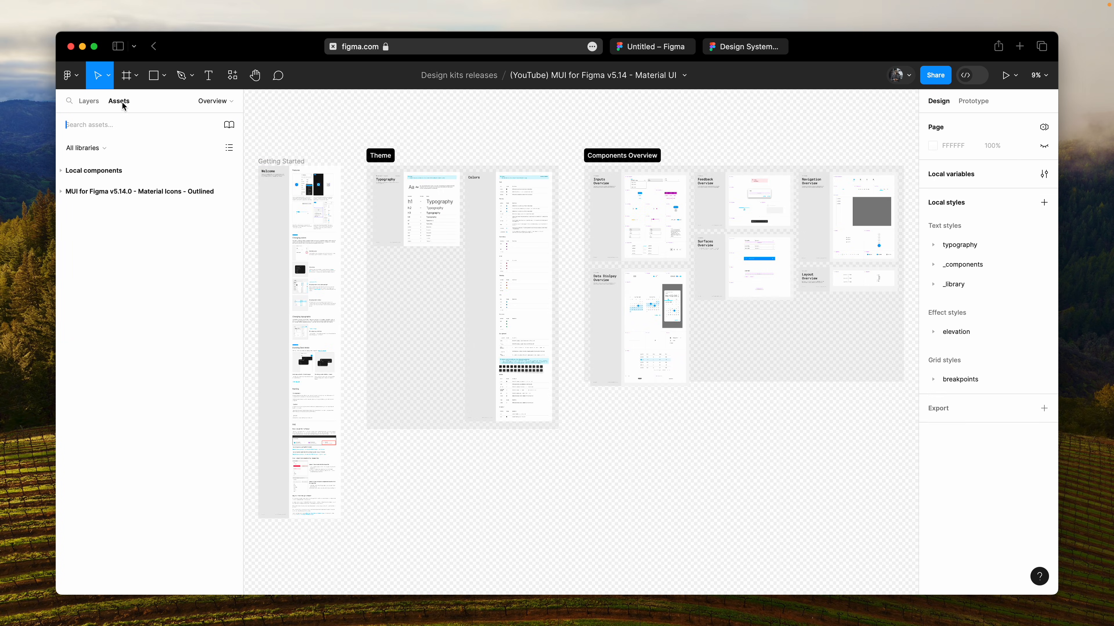
pyautogui.click(228, 125)
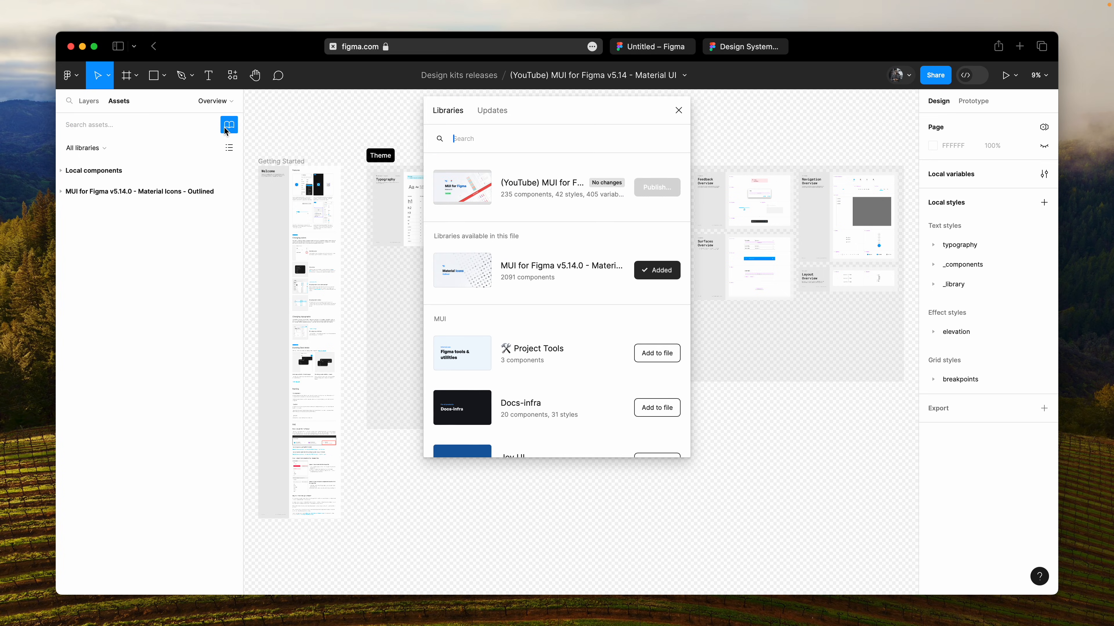
pyautogui.click(626, 187)
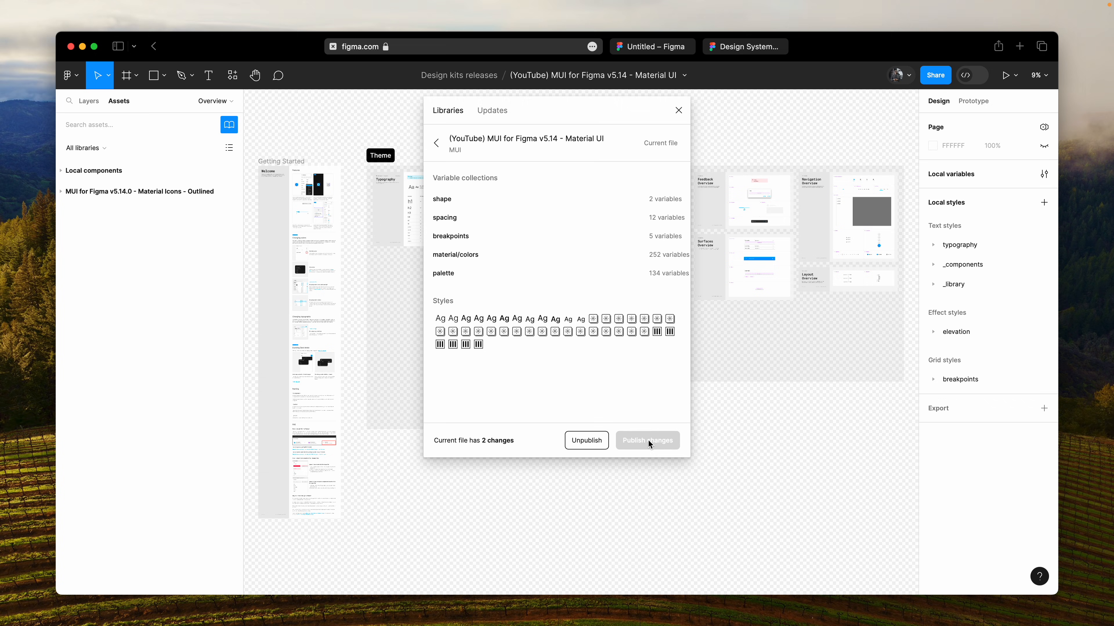
# - Open the Screens page under Pre-built components in the MUI for Figma Material UI-v5.14.0 file
pyautogui.scroll(-3, 182, 178)
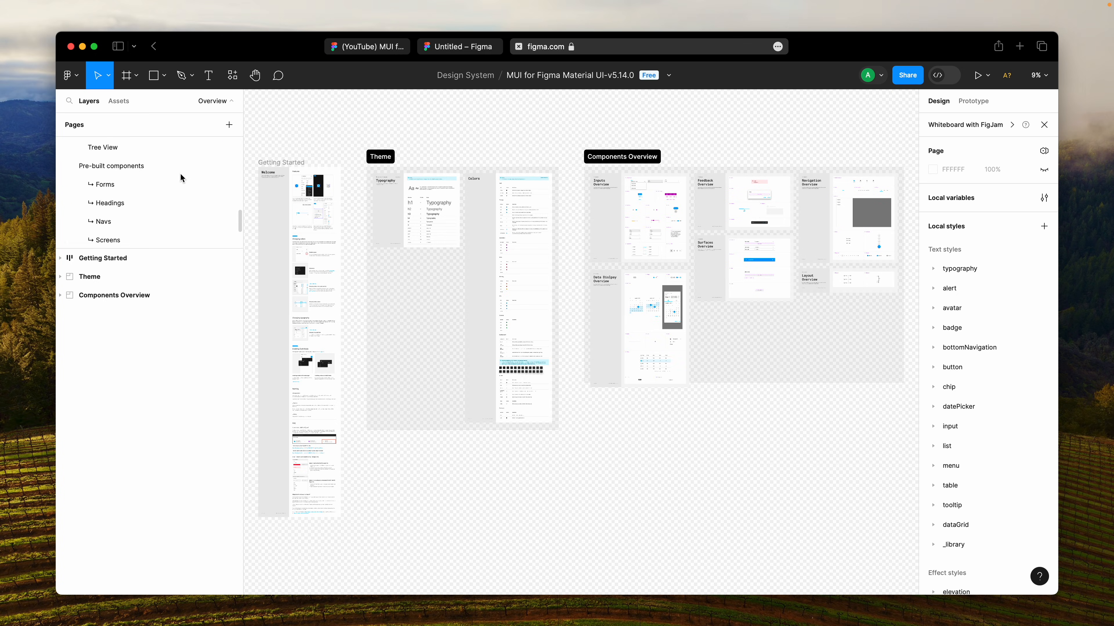
pyautogui.scroll(-2, 180, 175)
pyautogui.scroll(1, 181, 175)
pyautogui.click(131, 216)
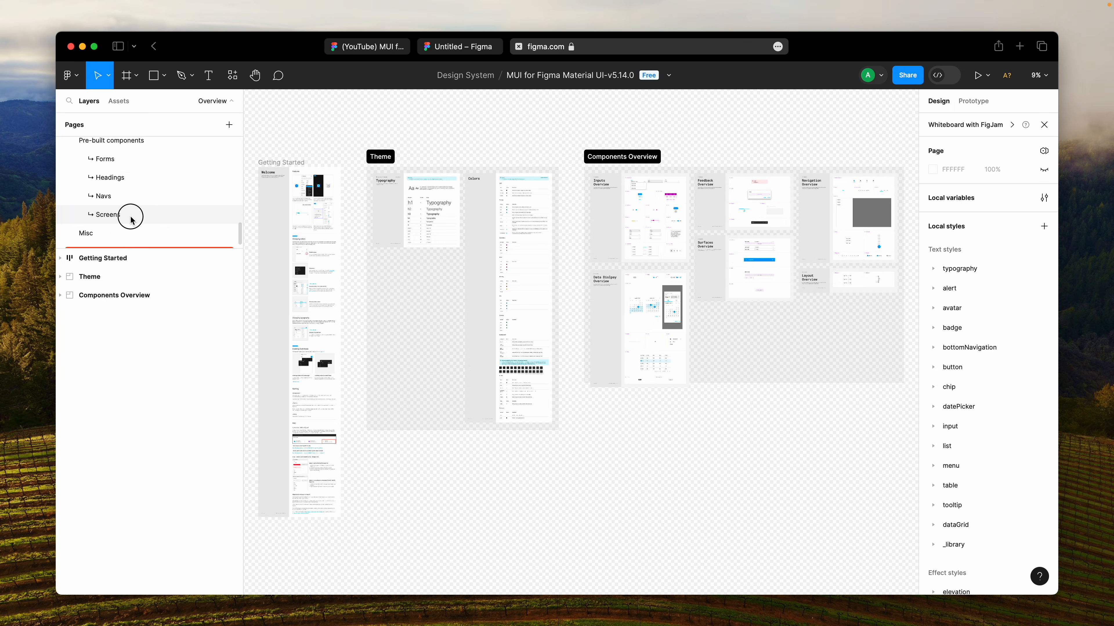
# - Draw a new section about 4293 × 2169 in the empty canvas area below the User management section
pyautogui.scroll(-3, 325, 276)
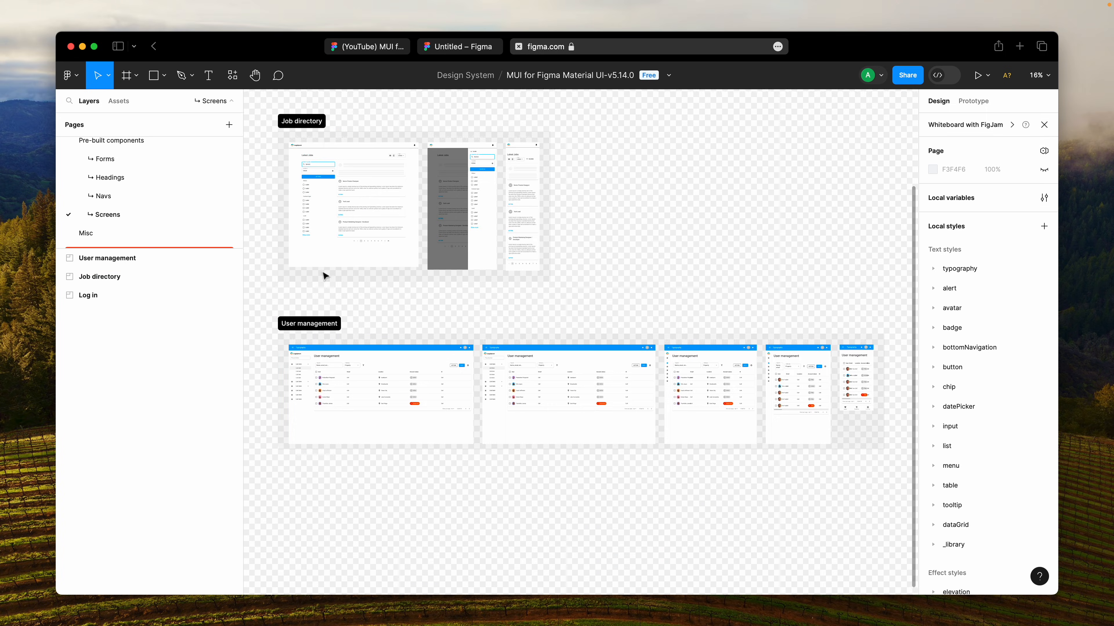
pyautogui.scroll(-6, 324, 276)
pyautogui.press('f')
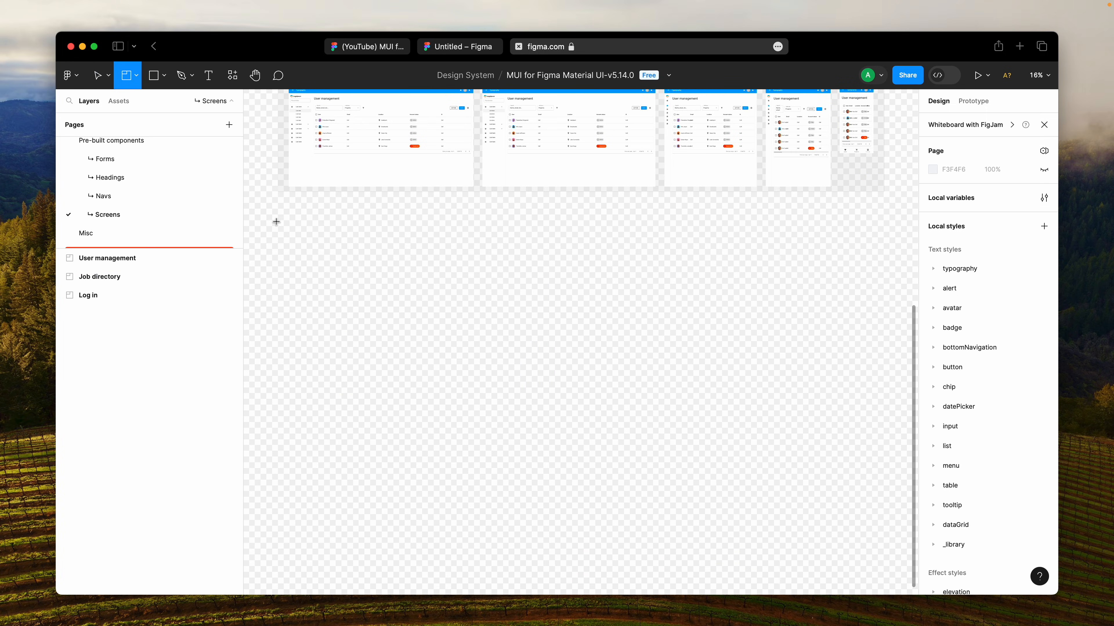
pyautogui.moveTo(277, 218); pyautogui.dragTo(664, 413)
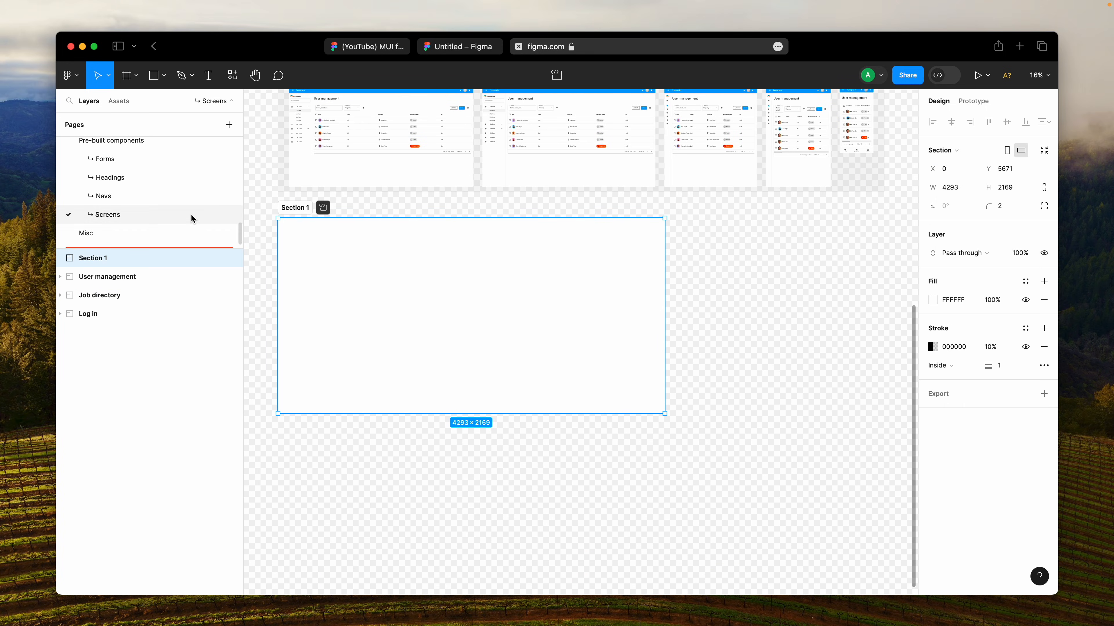
# - Rename the new section as My New App and start the Frame tool for a new frame
pyautogui.click(90, 263)
pyautogui.doubleClick(90, 263)
pyautogui.write('My New App')
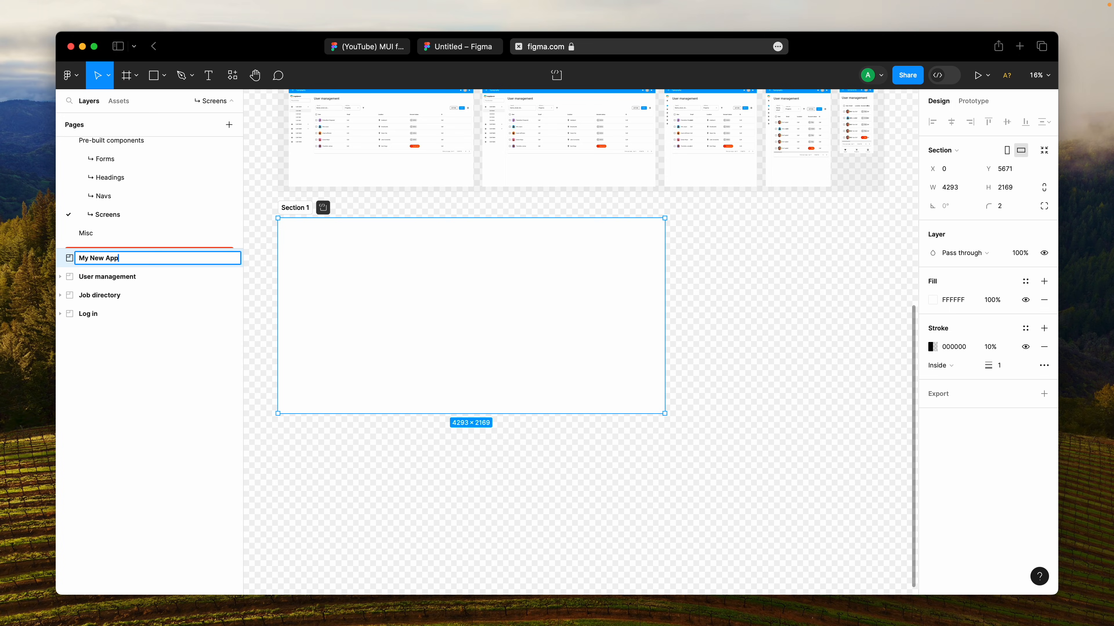
pyautogui.press('Return')
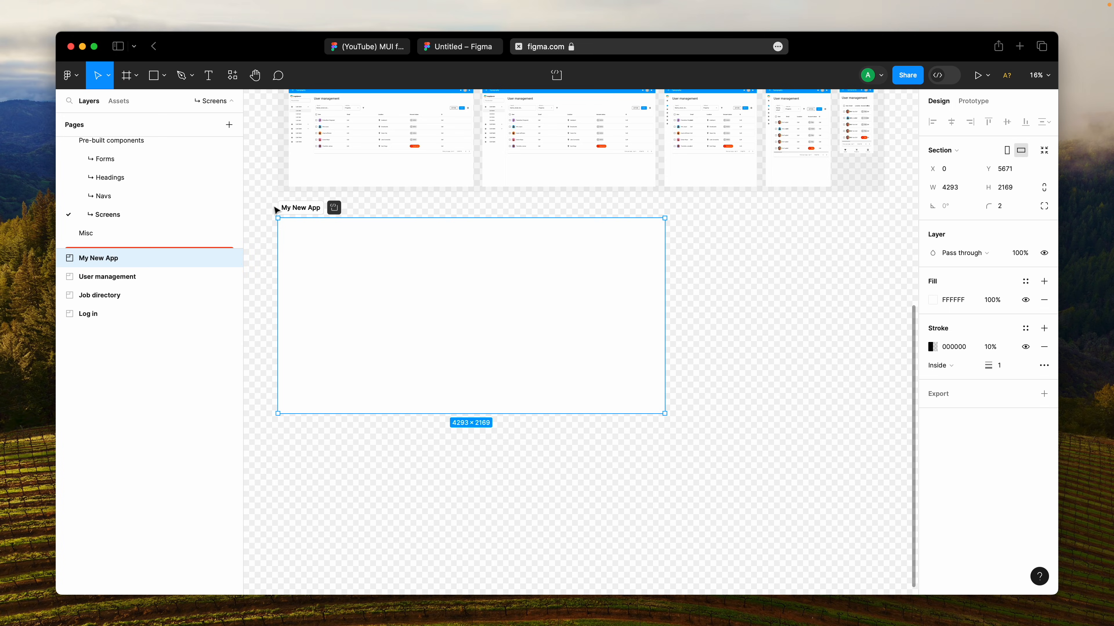
pyautogui.moveTo(290, 208); pyautogui.dragTo(450, 375)
pyautogui.press('f')
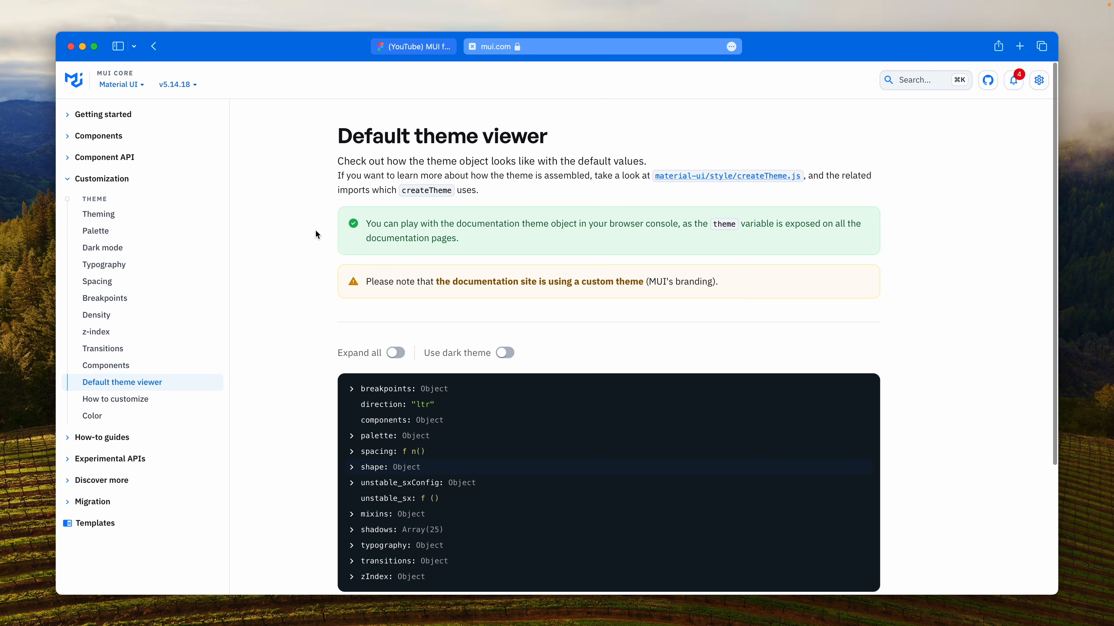
# - Browse the Palette, Theming and Typography customization pages of the Material UI documentation
pyautogui.click(148, 216)
pyautogui.click(142, 232)
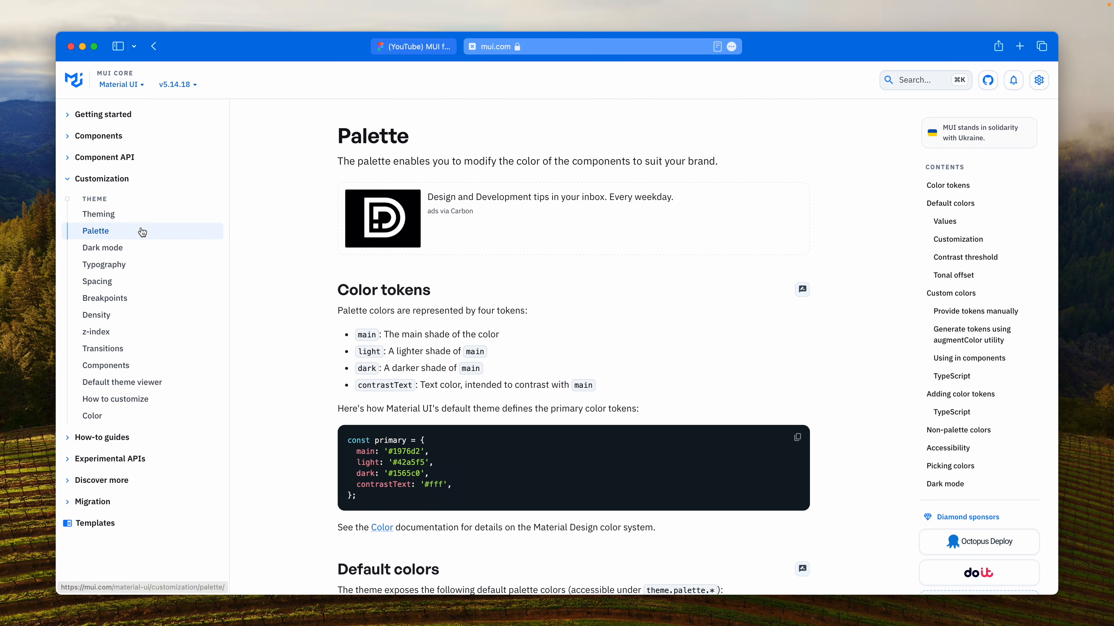
pyautogui.click(112, 215)
pyautogui.scroll(-1, 123, 221)
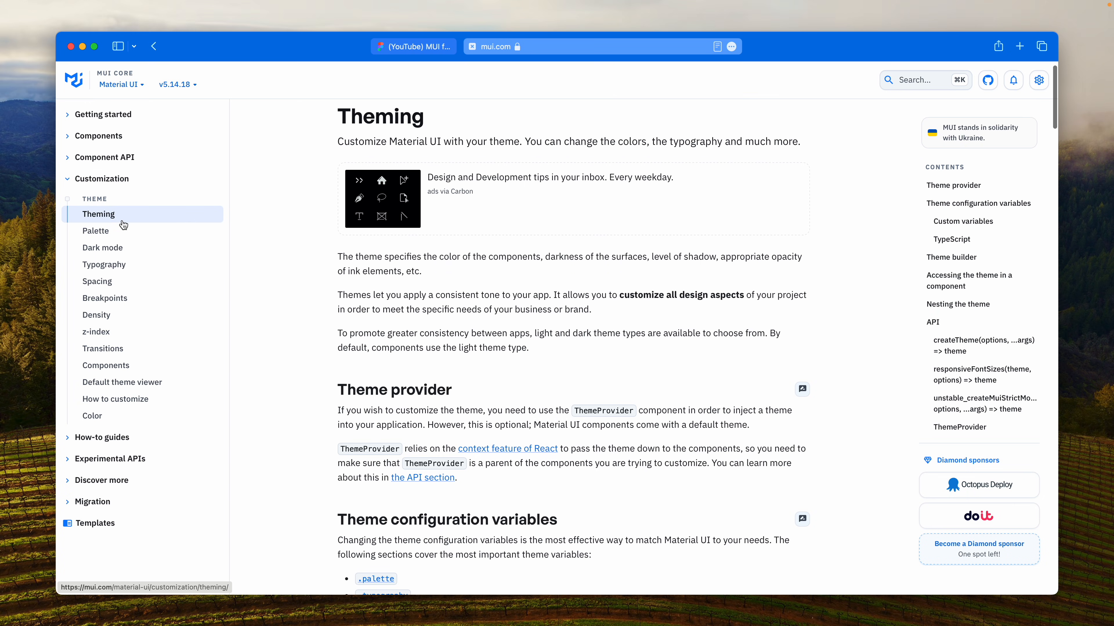
pyautogui.click(119, 266)
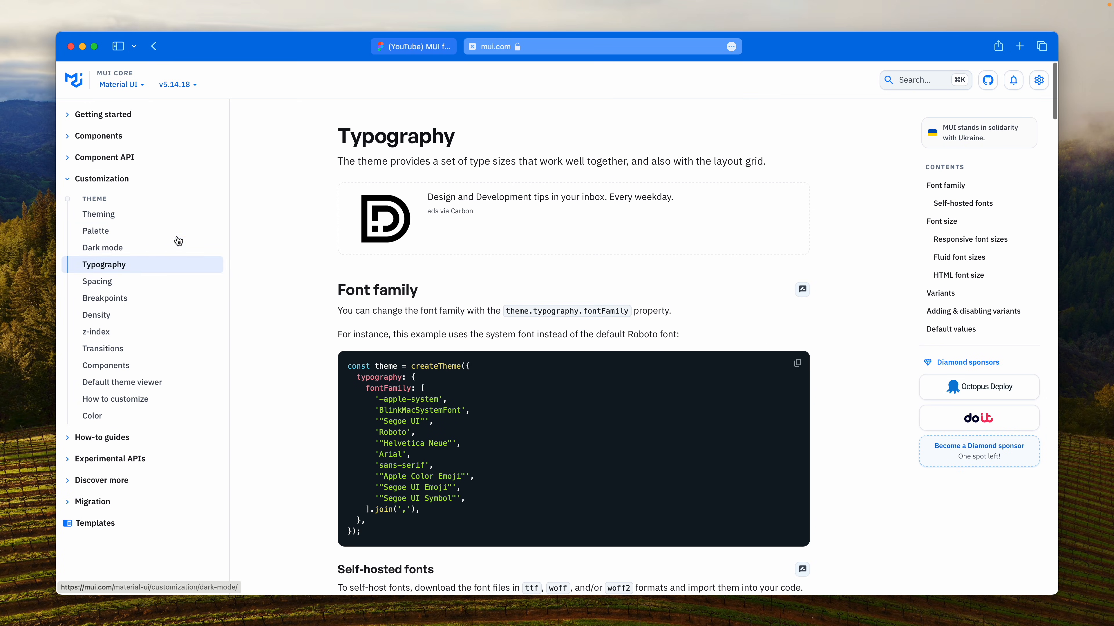
# - Switch back to the MUI kit file in Figma, open its local variables, and view the material/colors and palette collections
pyautogui.click(424, 46)
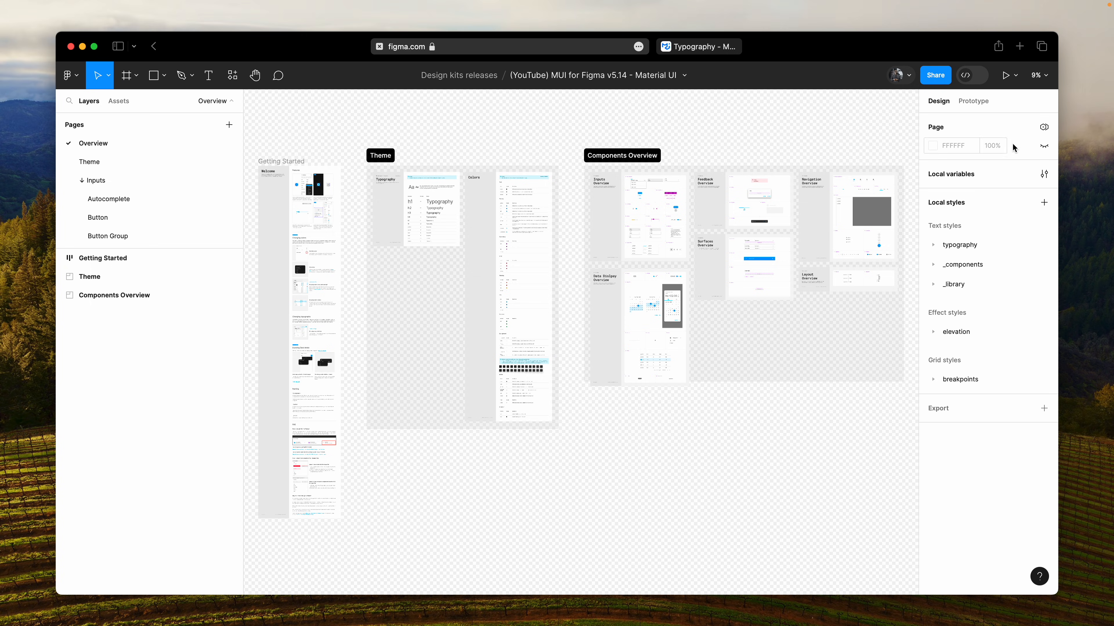
pyautogui.click(1044, 174)
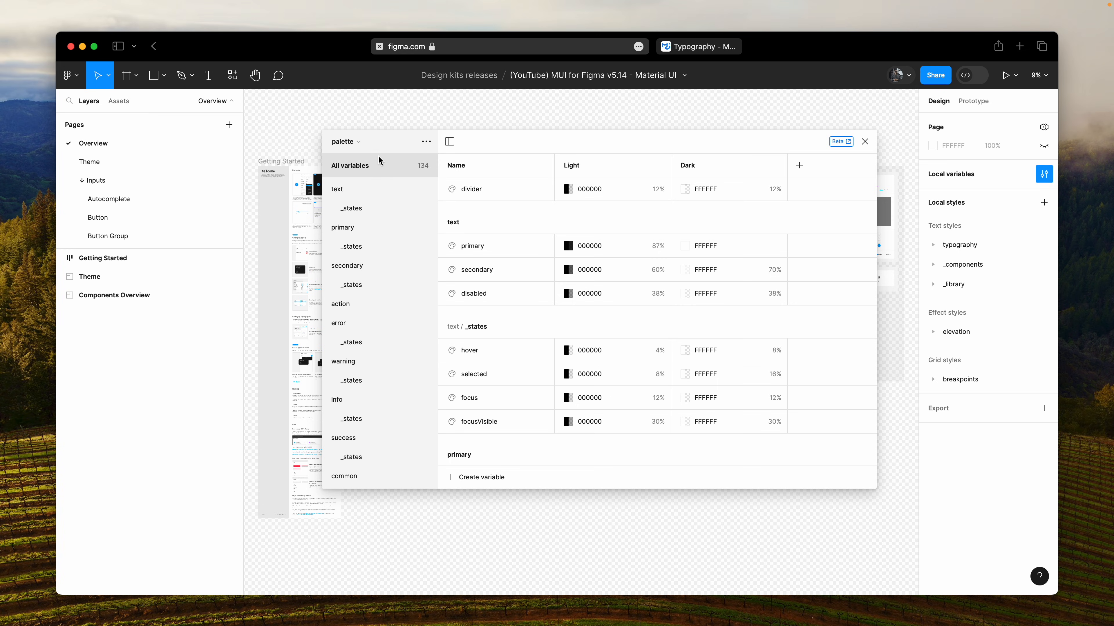
pyautogui.click(356, 142)
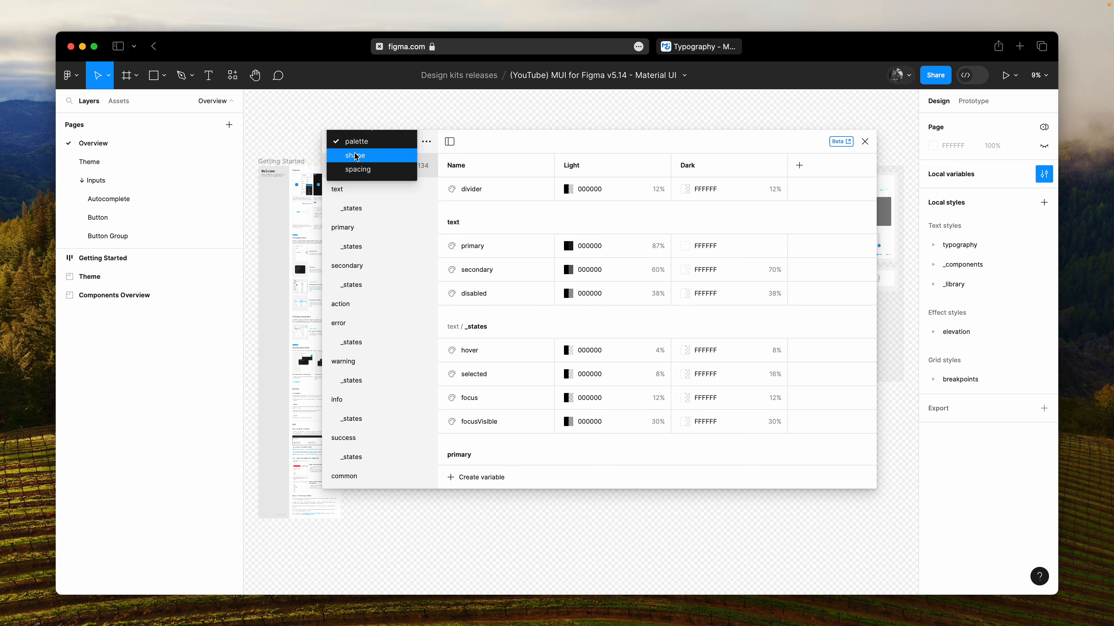
pyautogui.click(362, 141)
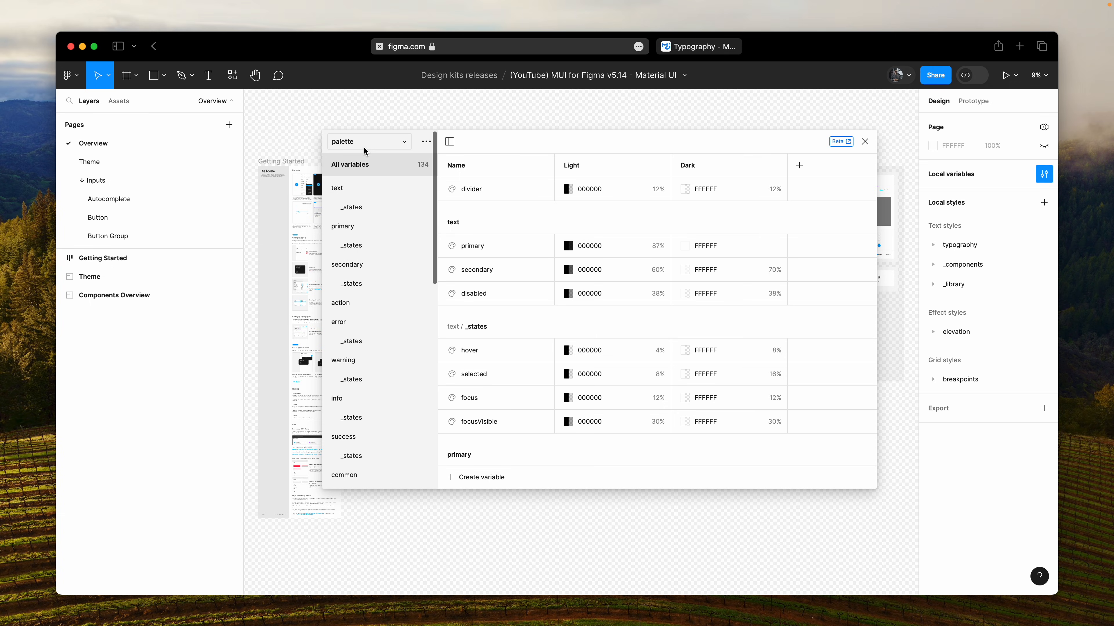
pyautogui.click(363, 142)
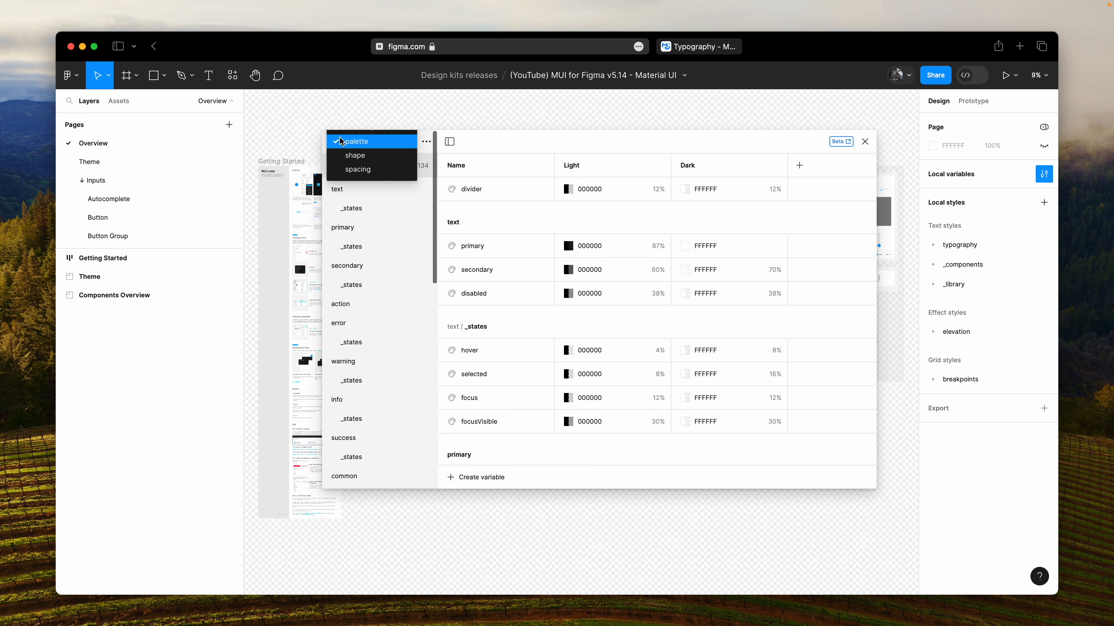
pyautogui.click(377, 141)
pyautogui.click(368, 141)
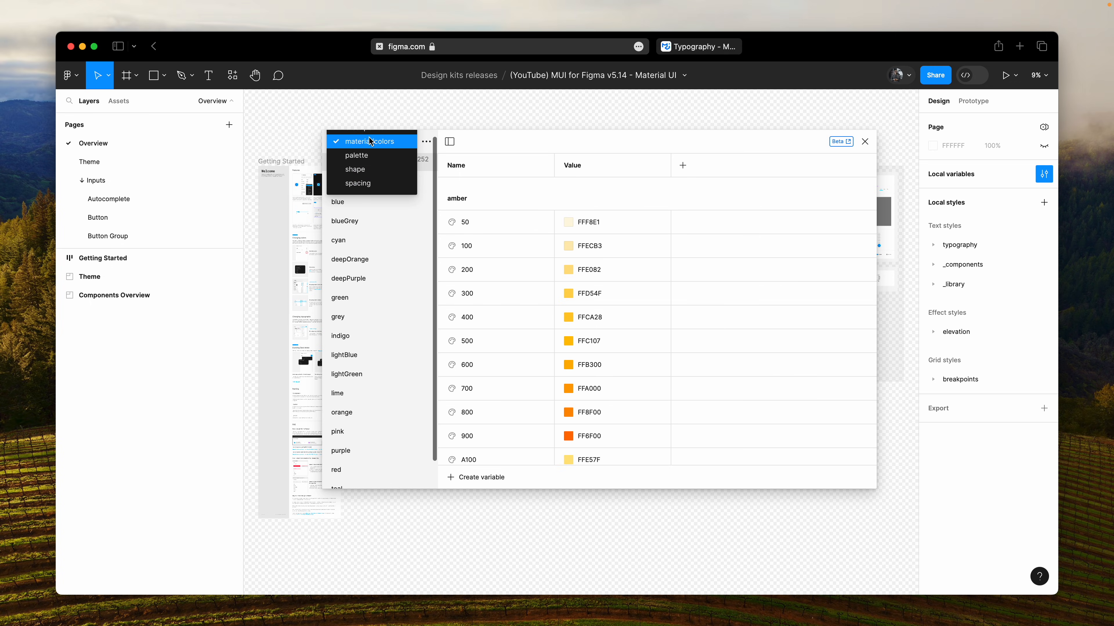
pyautogui.click(369, 158)
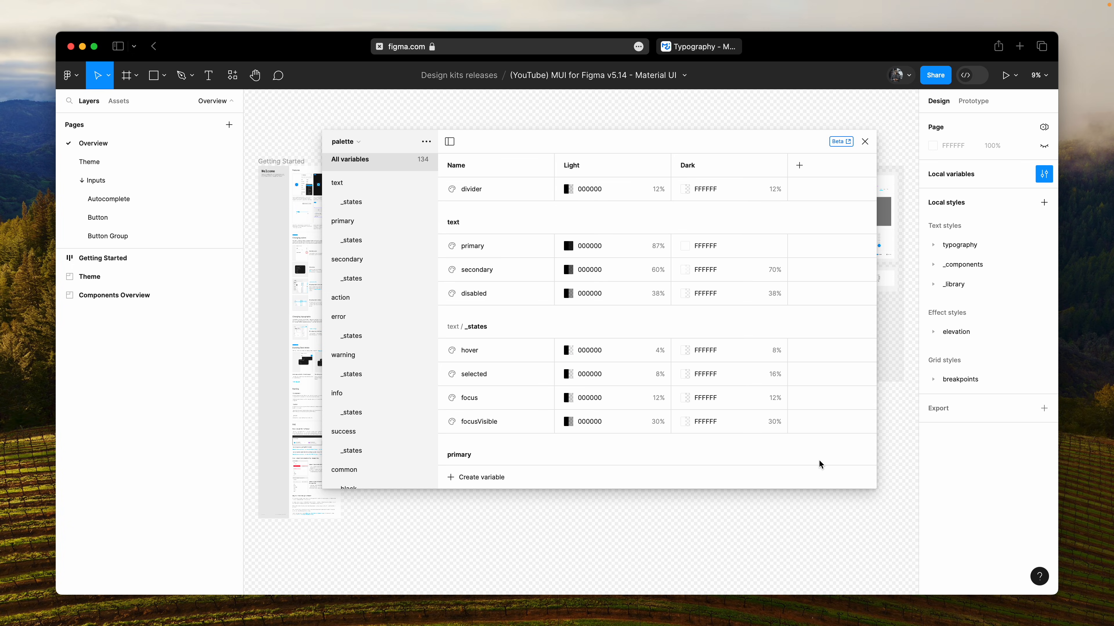
# - View the variables in the shape, spacing and breakpoints collections one after another
pyautogui.click(360, 141)
pyautogui.click(359, 158)
pyautogui.click(348, 141)
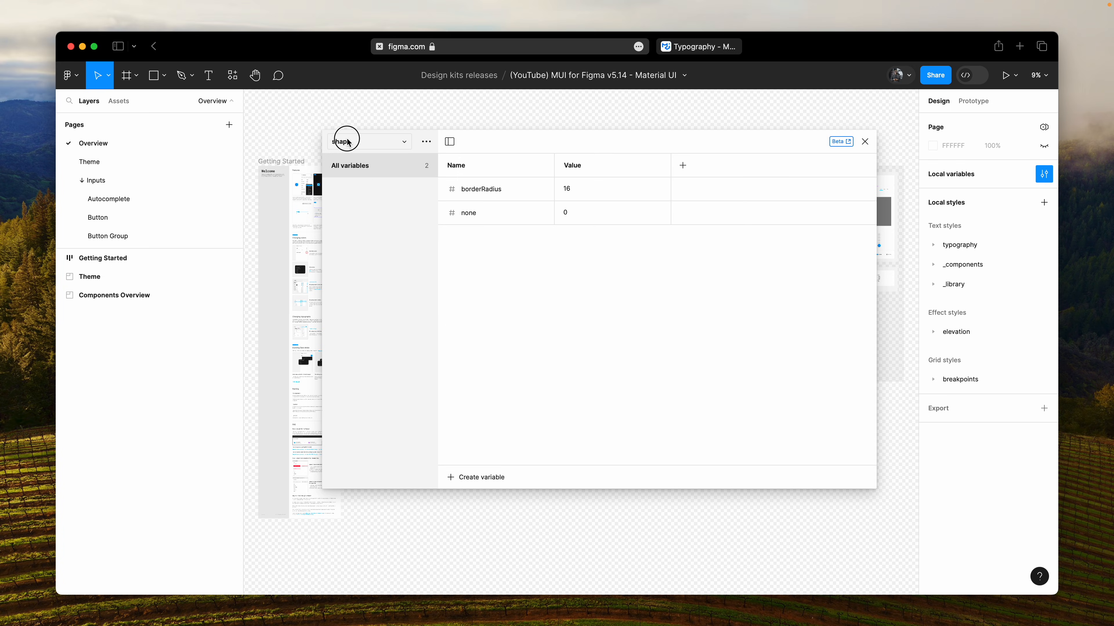
pyautogui.click(355, 159)
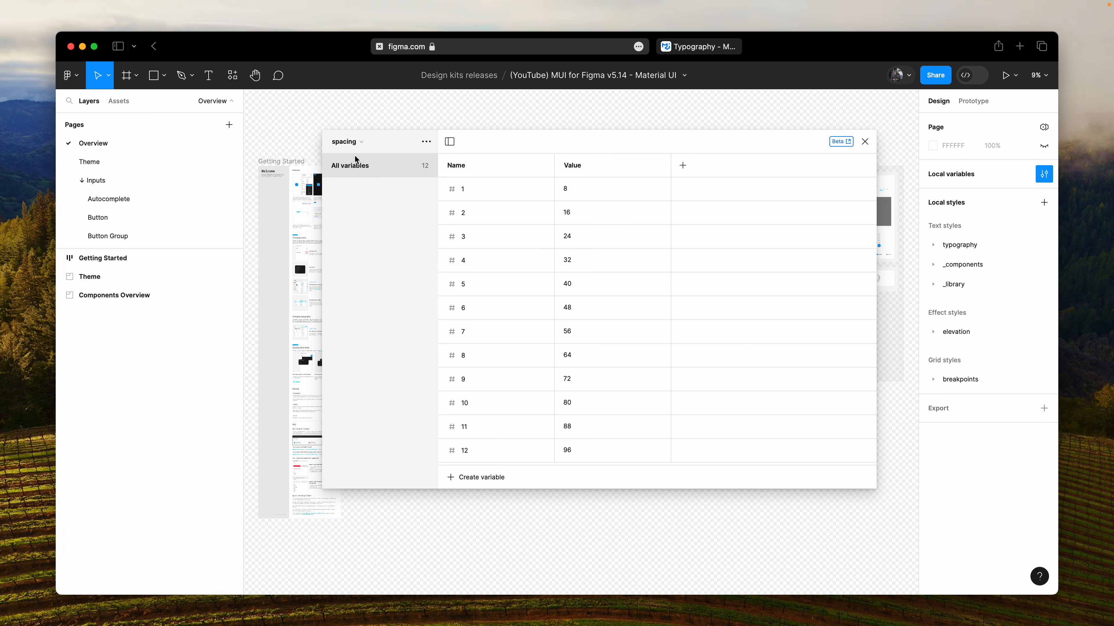
pyautogui.click(352, 149)
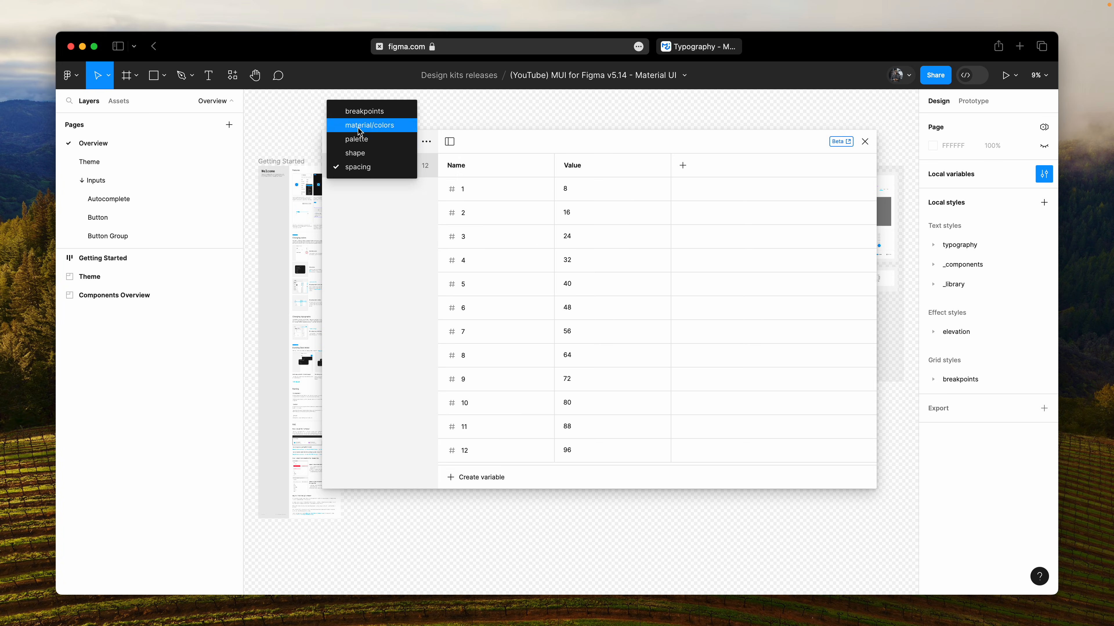
pyautogui.click(360, 113)
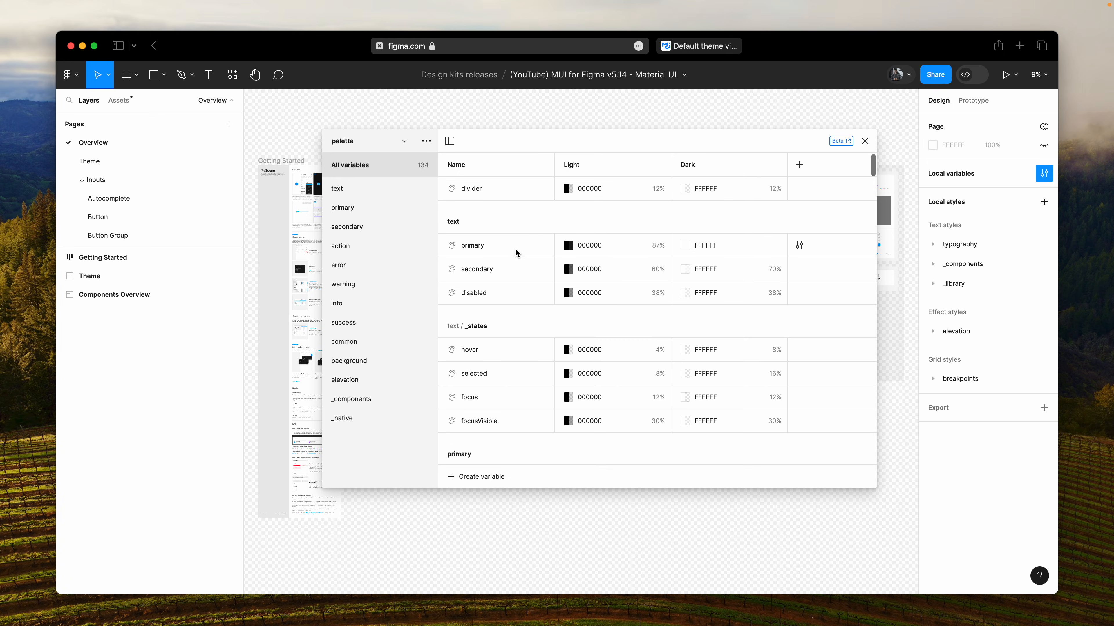
# - Look through the light and dark color variables of the palette collection, from text through error
pyautogui.scroll(-5, 515, 250)
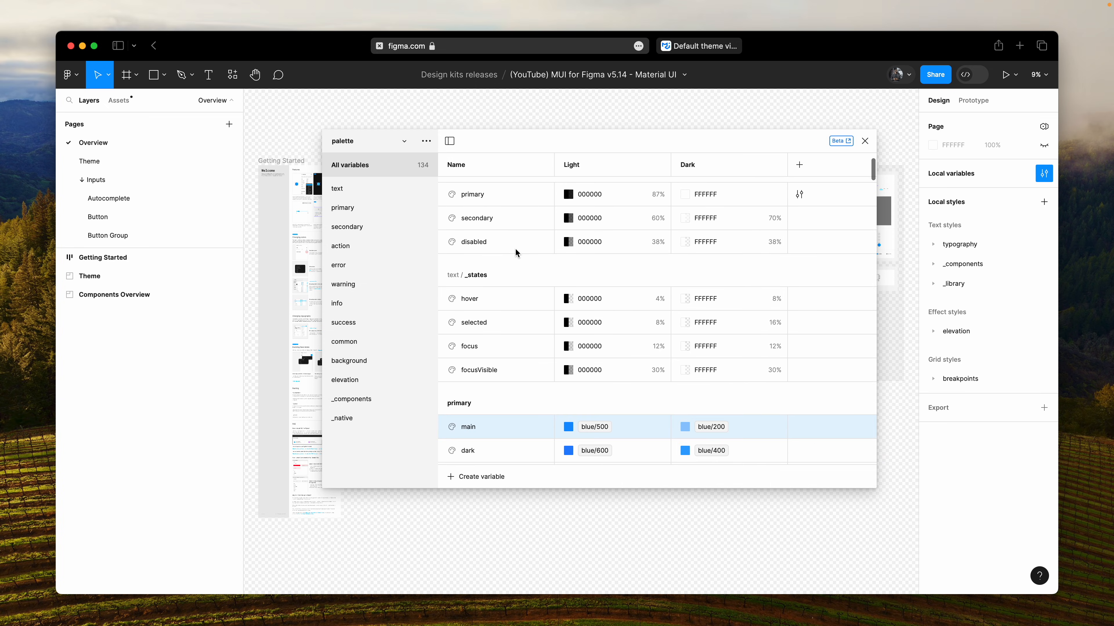
pyautogui.scroll(-10, 515, 249)
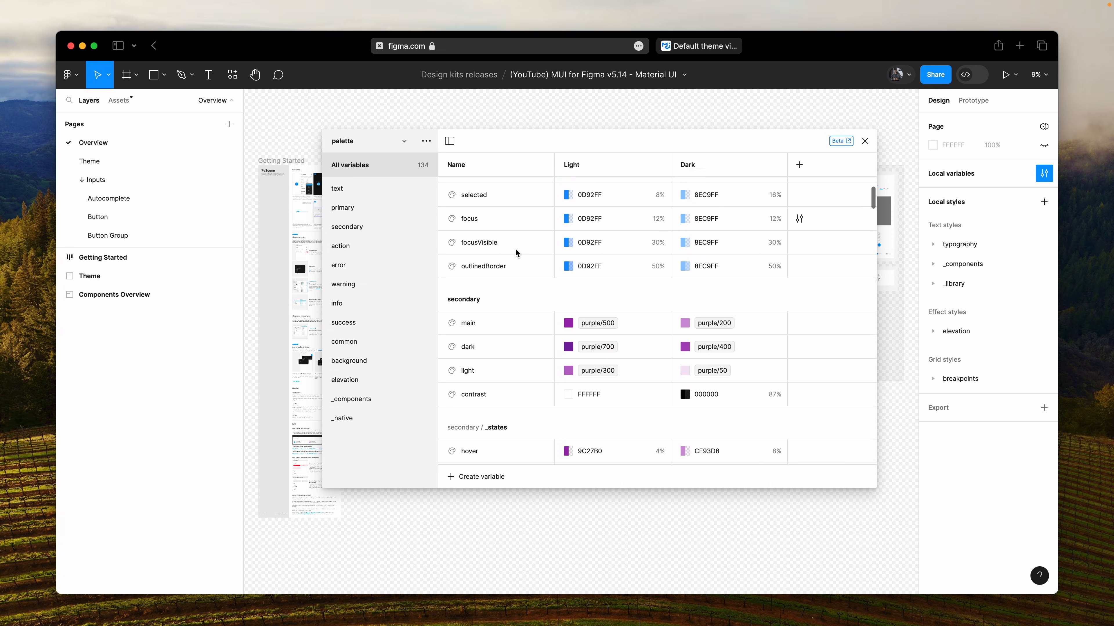
pyautogui.scroll(-10, 515, 248)
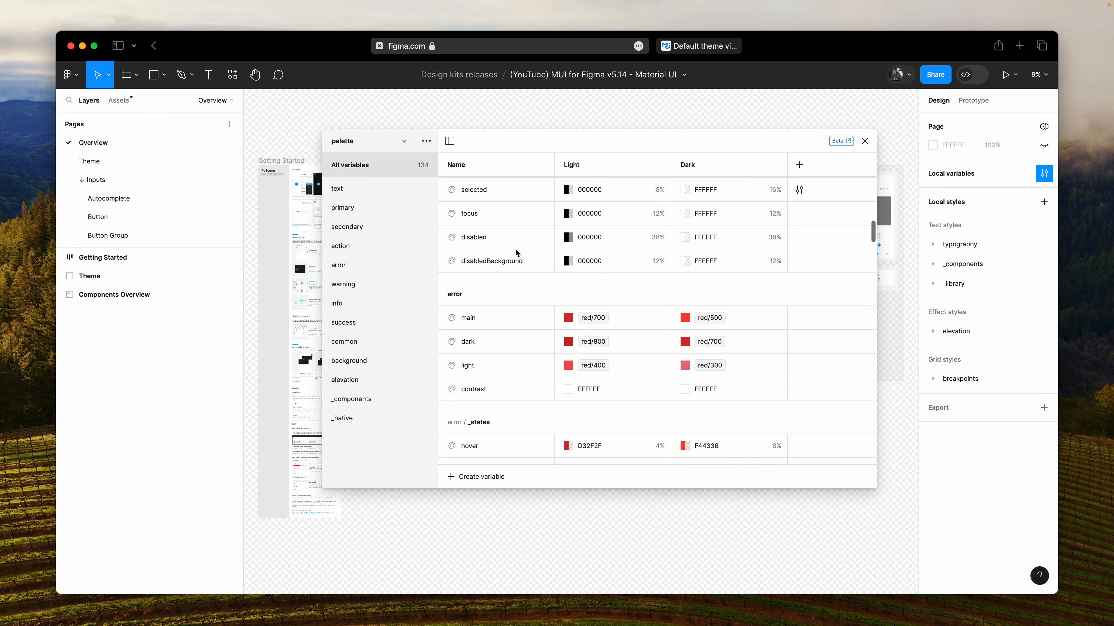
pyautogui.scroll(-5, 515, 249)
pyautogui.scroll(20, 515, 249)
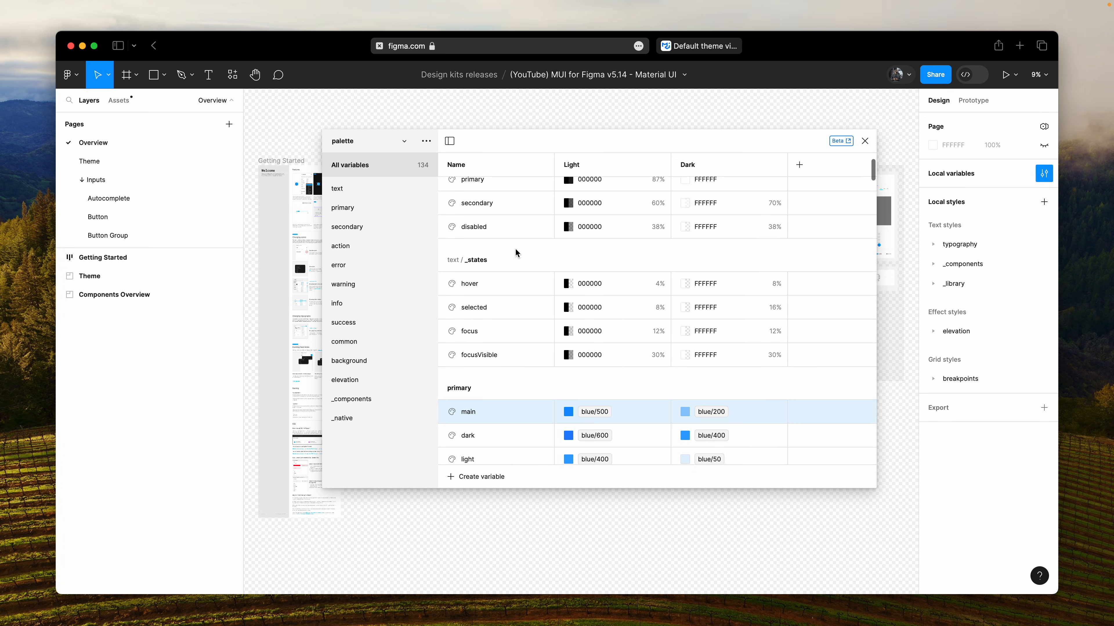
# - Check the palette's primary object in the MUI documentation's default theme viewer, and view the _components palette variables back in Figma
pyautogui.click(689, 46)
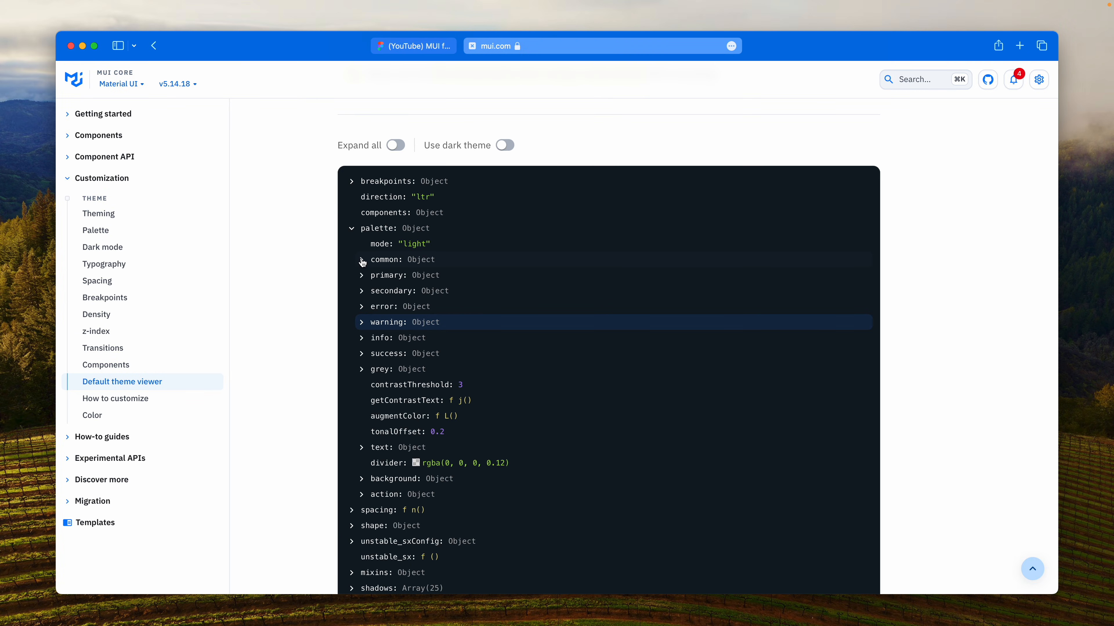
pyautogui.click(362, 274)
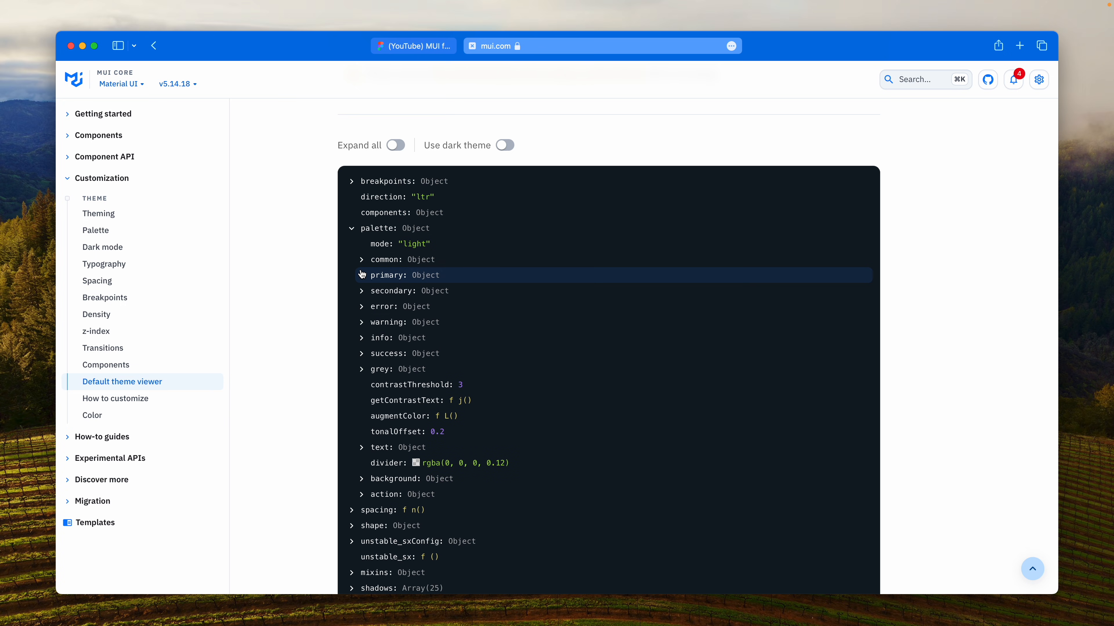
pyautogui.click(413, 46)
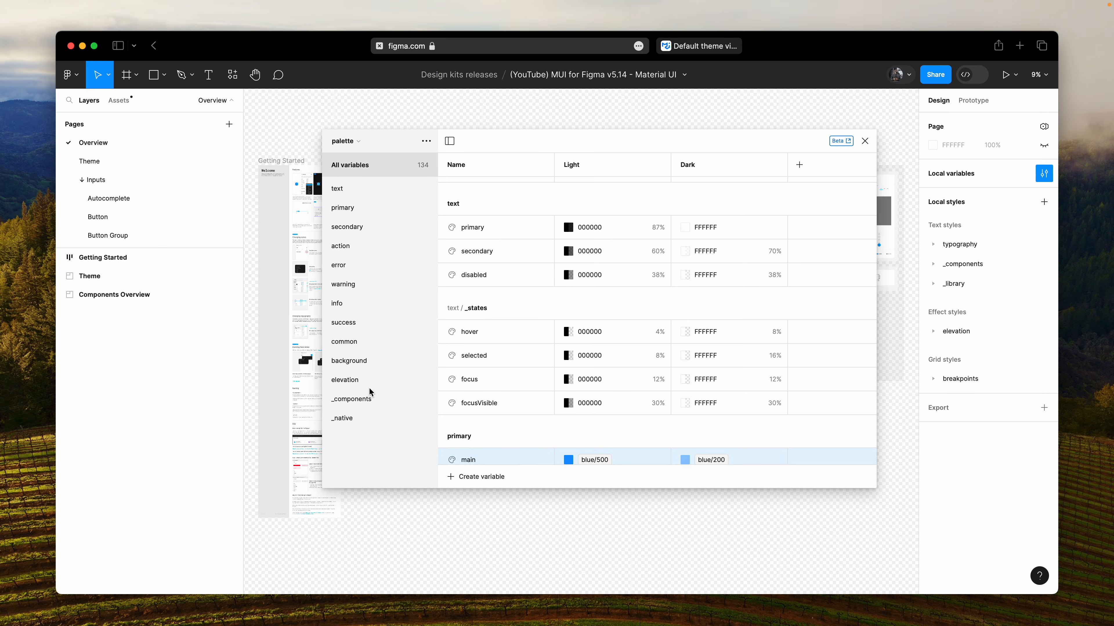
pyautogui.click(364, 399)
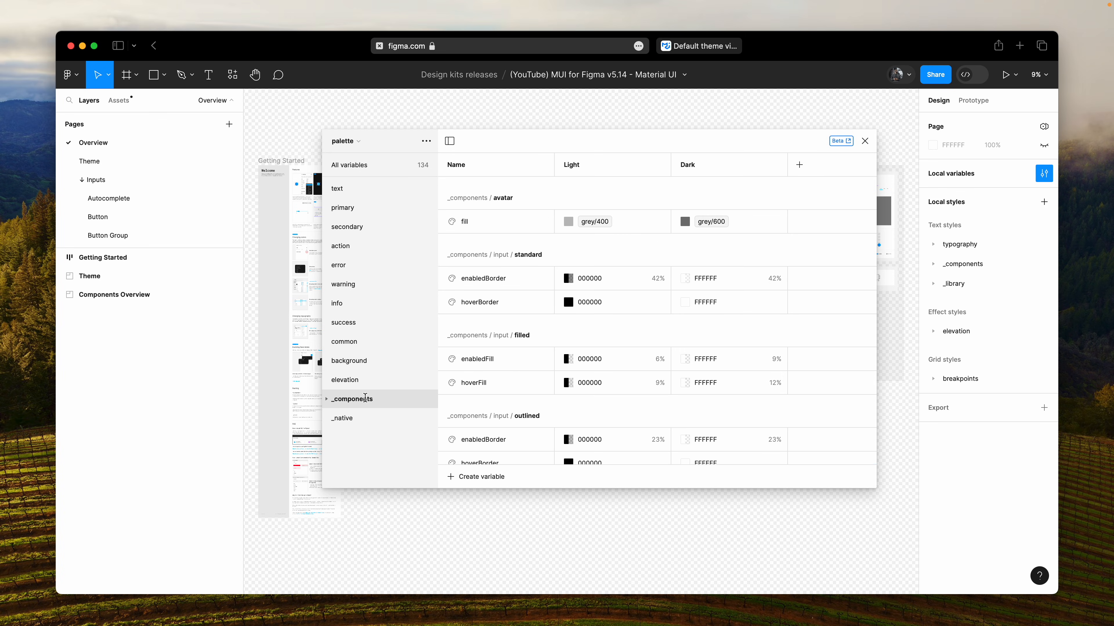
# - Look through the _components palette variables and the full palette list down to the primary _states group
pyautogui.scroll(-10, 553, 361)
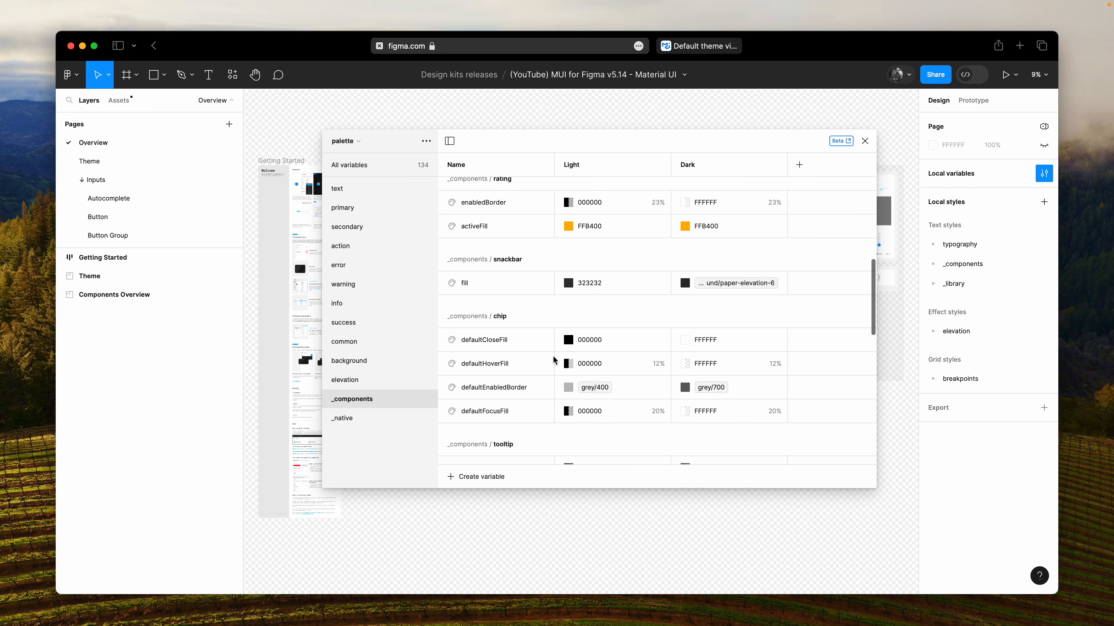
pyautogui.scroll(10, 553, 360)
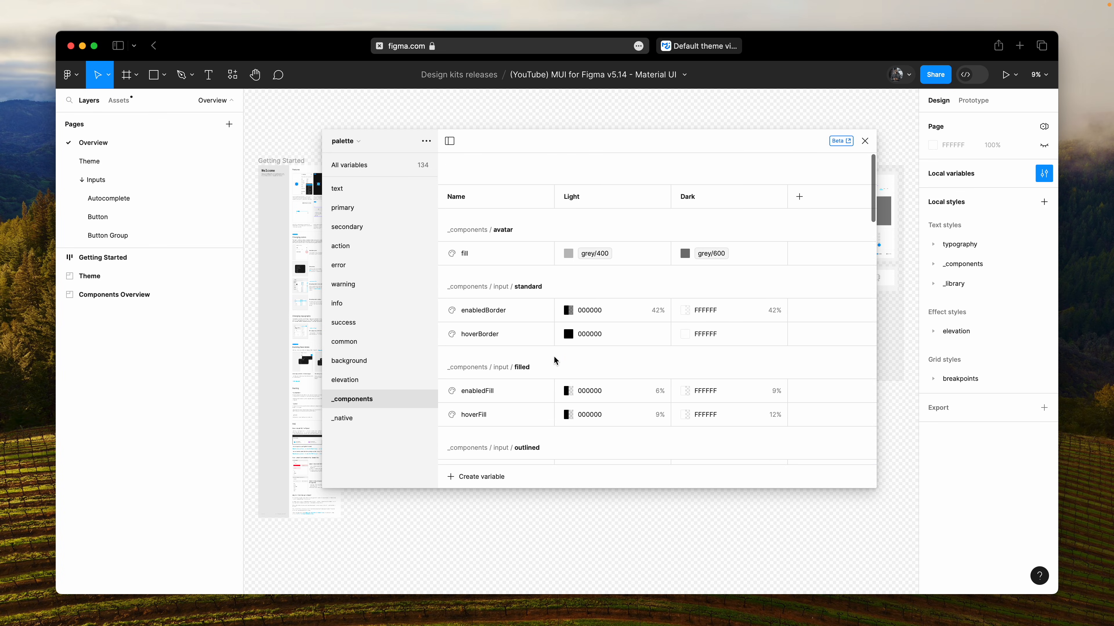
pyautogui.click(362, 166)
pyautogui.scroll(-1, 498, 288)
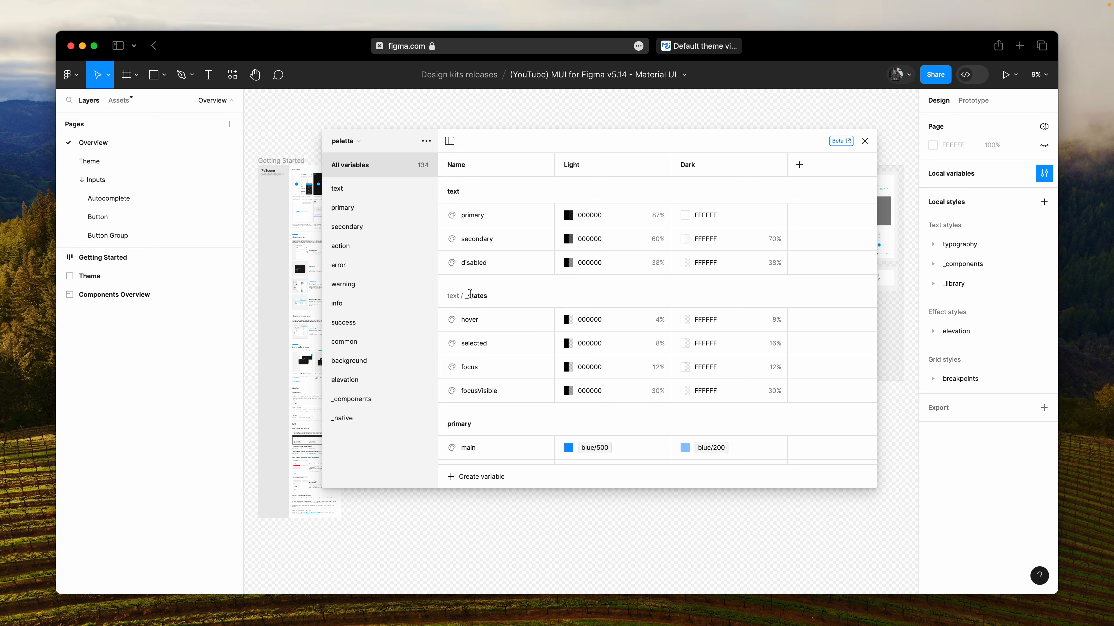
pyautogui.scroll(-6, 470, 292)
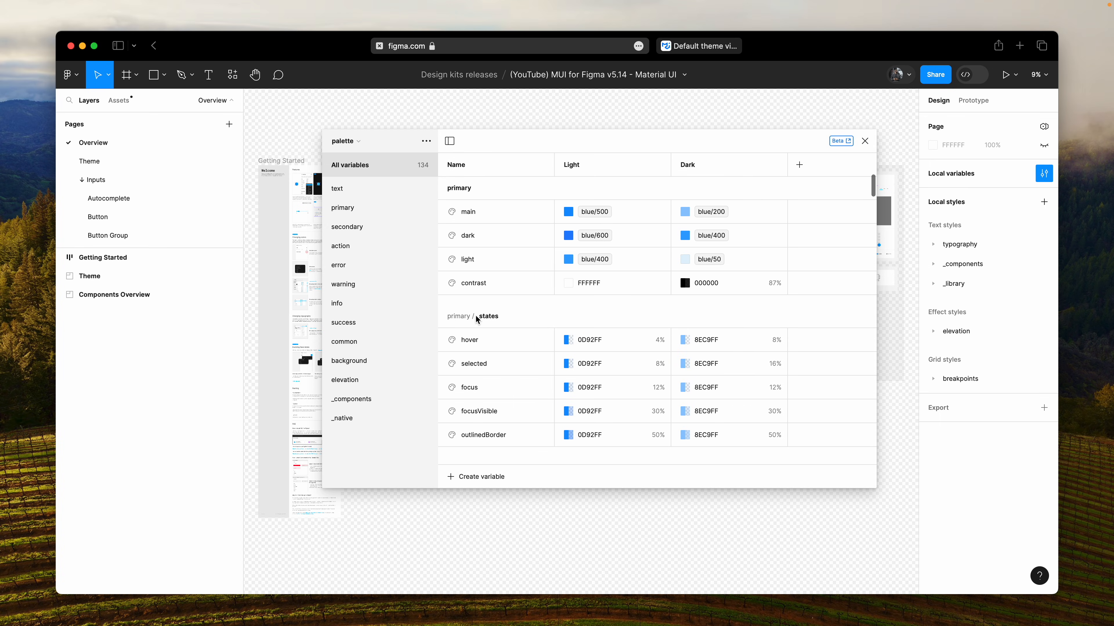
pyautogui.doubleClick(486, 316)
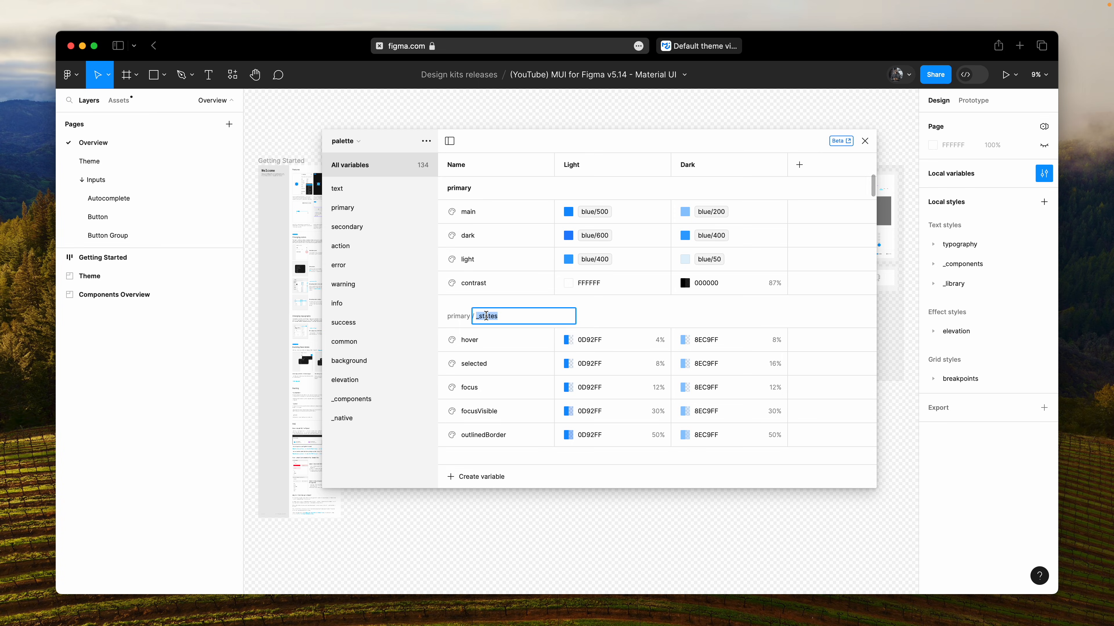
pyautogui.click(617, 317)
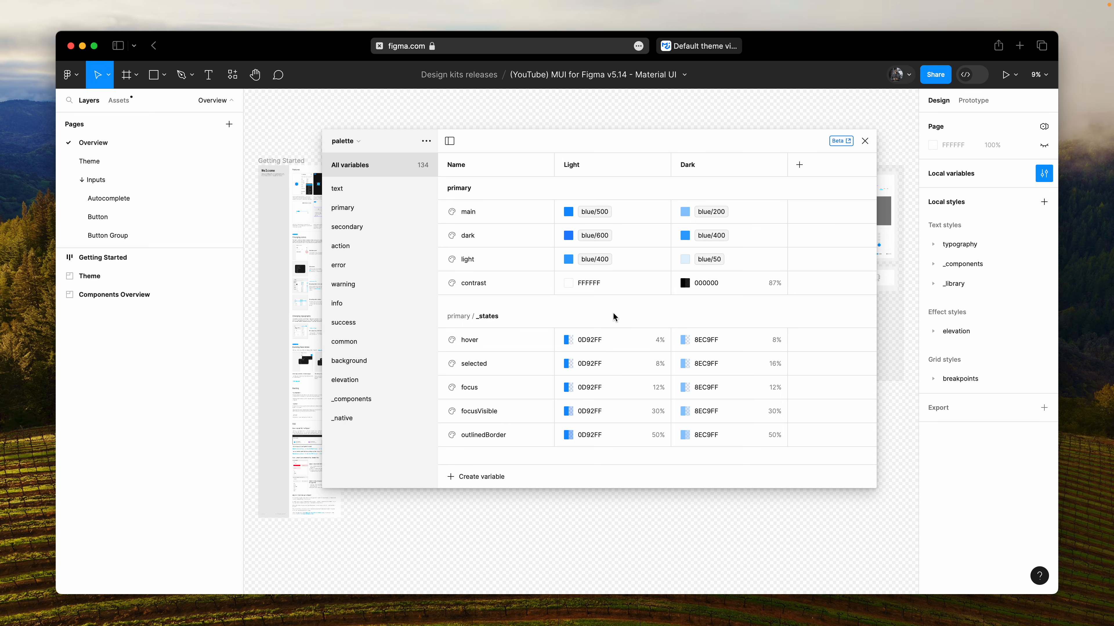
# - In primary/_states, set the hover color to red in Light and Dark modes and the selected color to red in Light mode
pyautogui.scroll(-1, 612, 316)
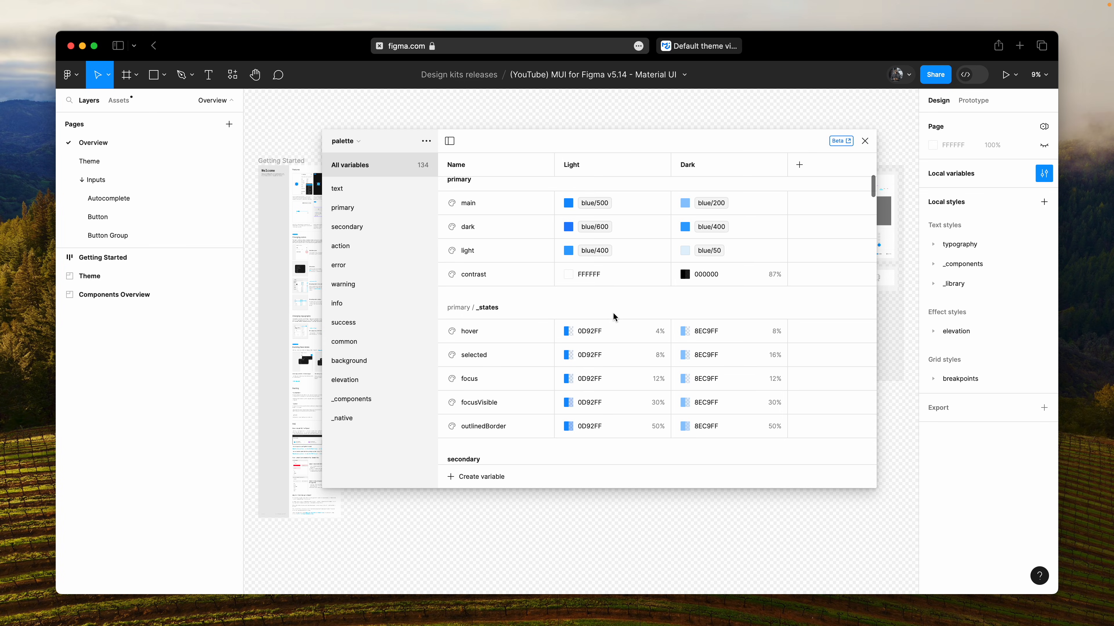
pyautogui.click(610, 332)
pyautogui.write('red')
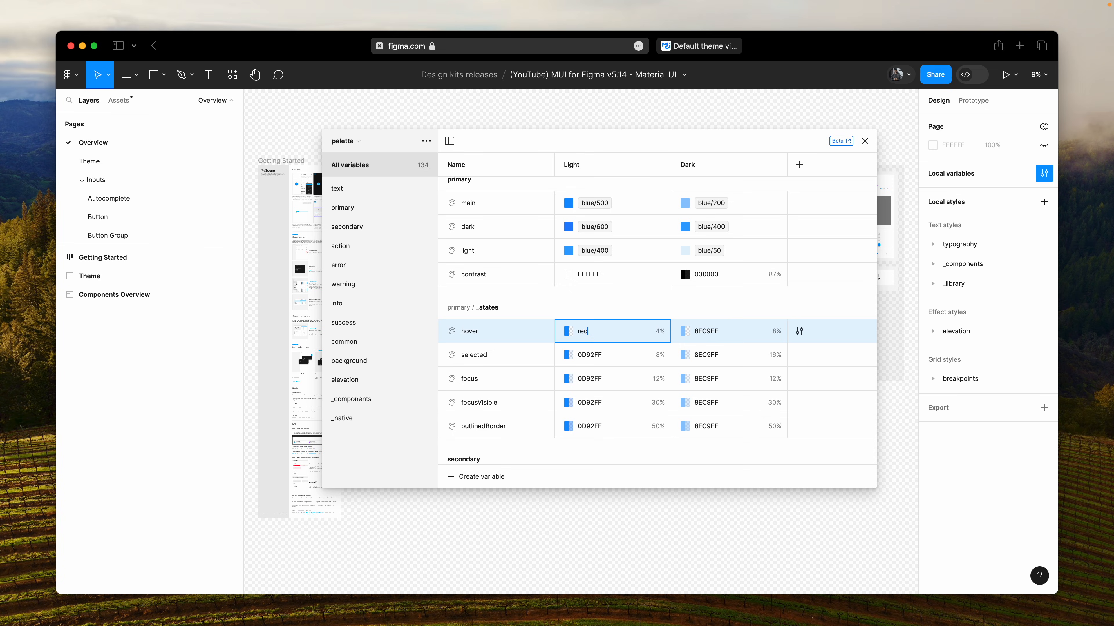
pyautogui.press('Return')
pyautogui.click(616, 355)
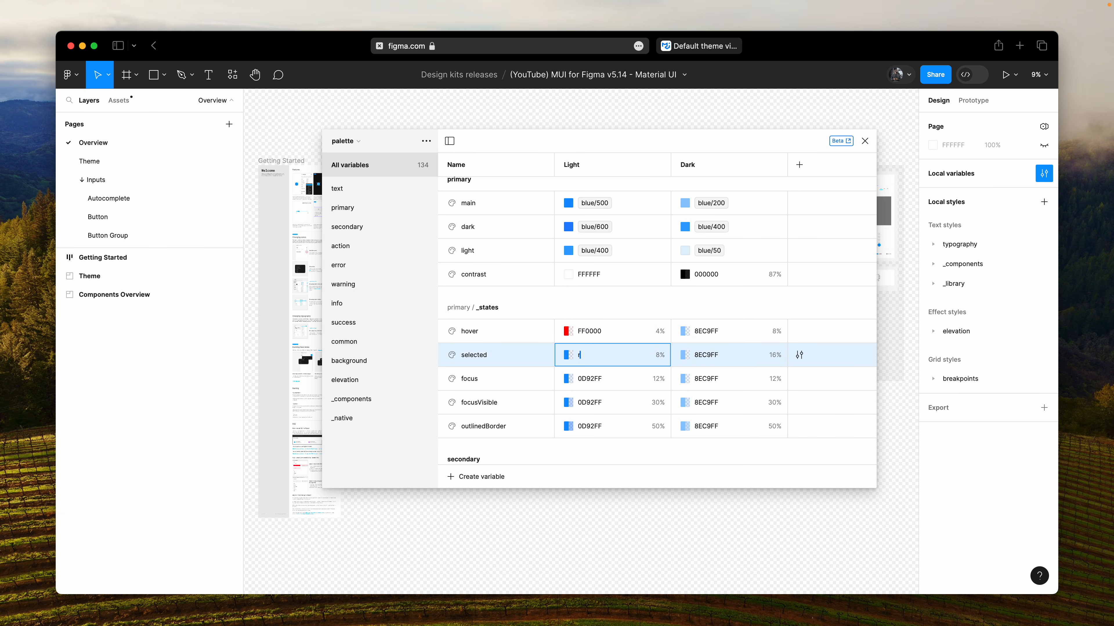
pyautogui.write('red')
pyautogui.press('Return')
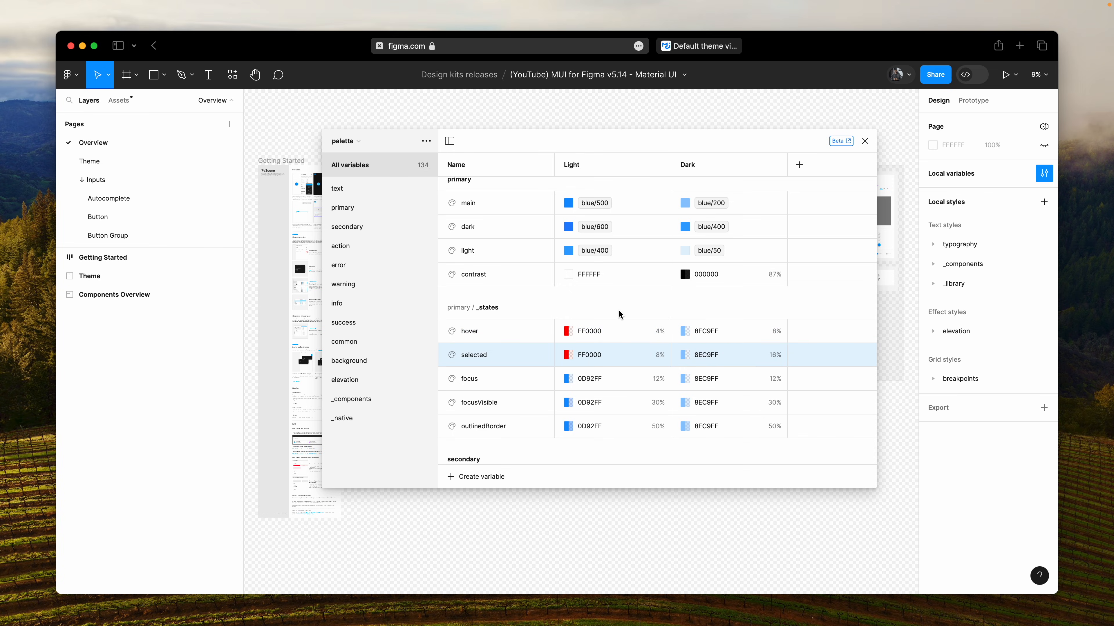
pyautogui.click(739, 332)
pyautogui.write('red')
pyautogui.press('Return')
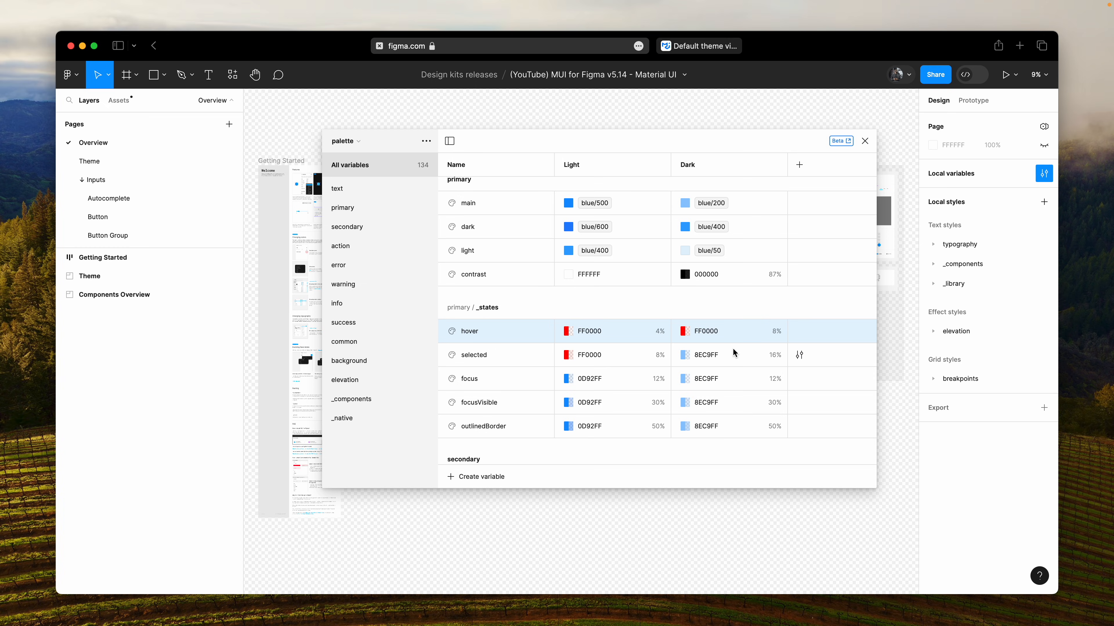
# - Undo the three red color changes in the primary _states group
pyautogui.press('super+z')
pyautogui.press('super+z')
pyautogui.press('super+z')
# - Compare the Light values of the primary main color and the hover color in the primary _states group
pyautogui.doubleClick(486, 309)
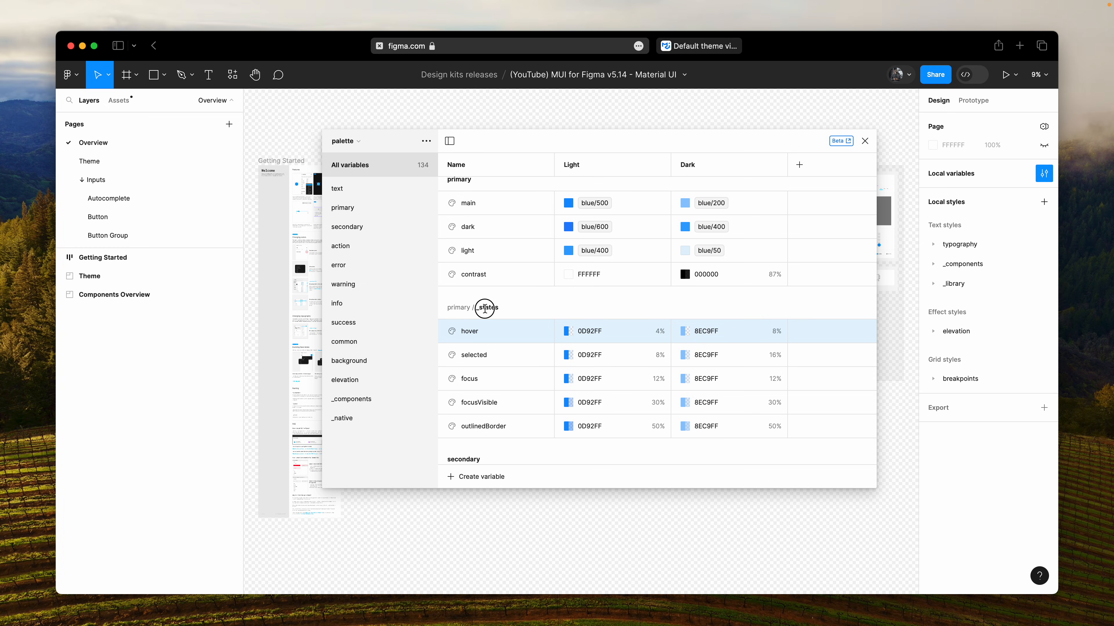
pyautogui.click(631, 307)
pyautogui.scroll(3, 630, 311)
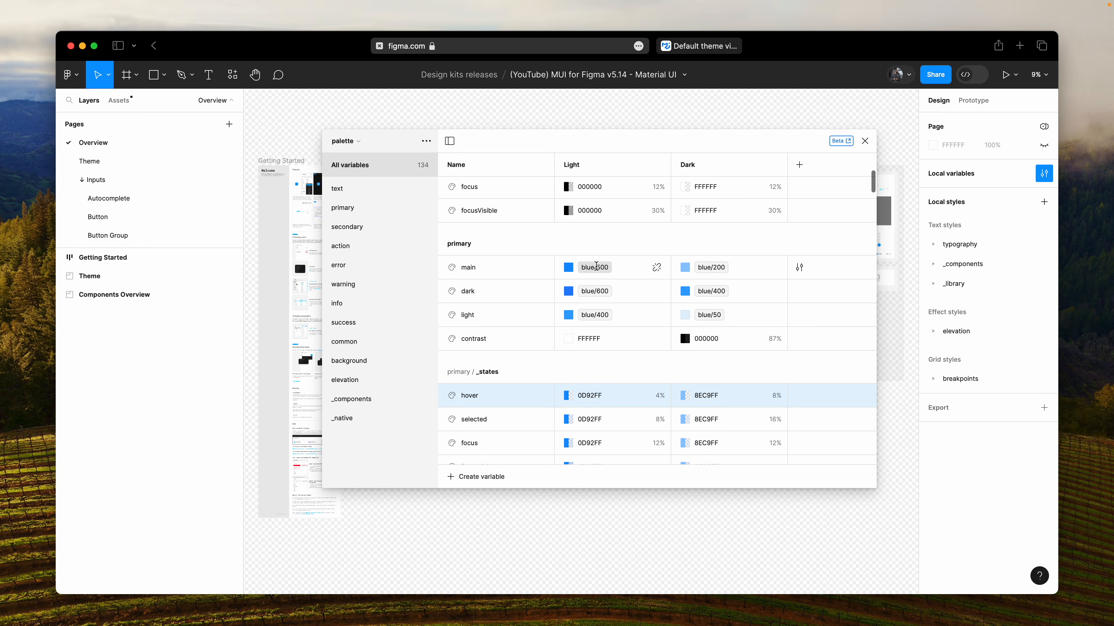
pyautogui.click(596, 266)
pyautogui.scroll(-2, 617, 380)
pyautogui.click(614, 344)
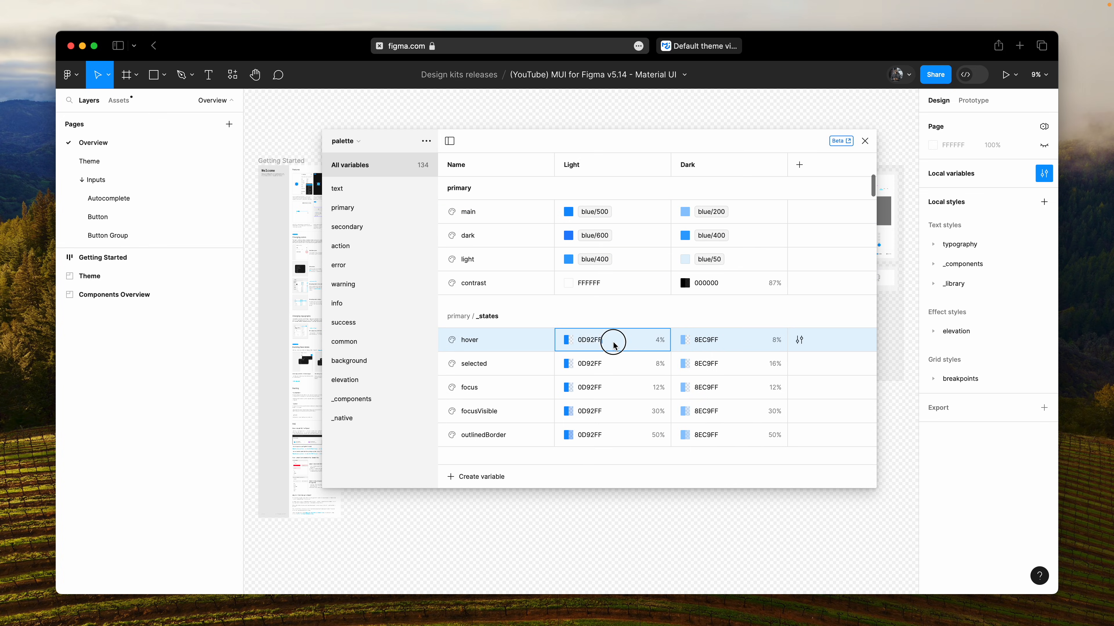
pyautogui.scroll(1, 594, 320)
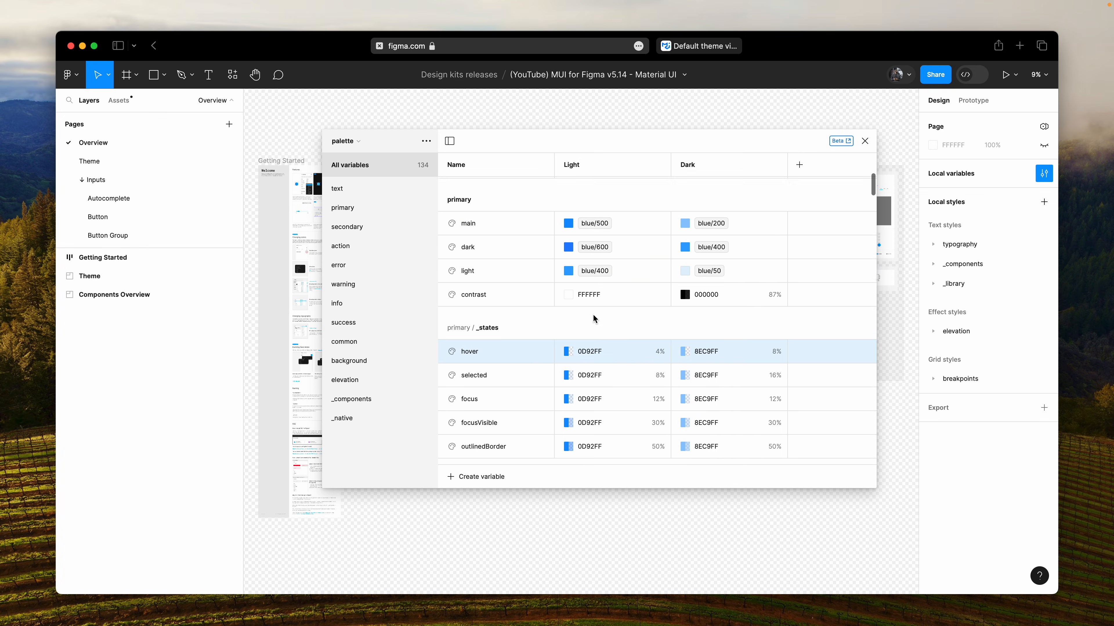
pyautogui.scroll(3, 594, 315)
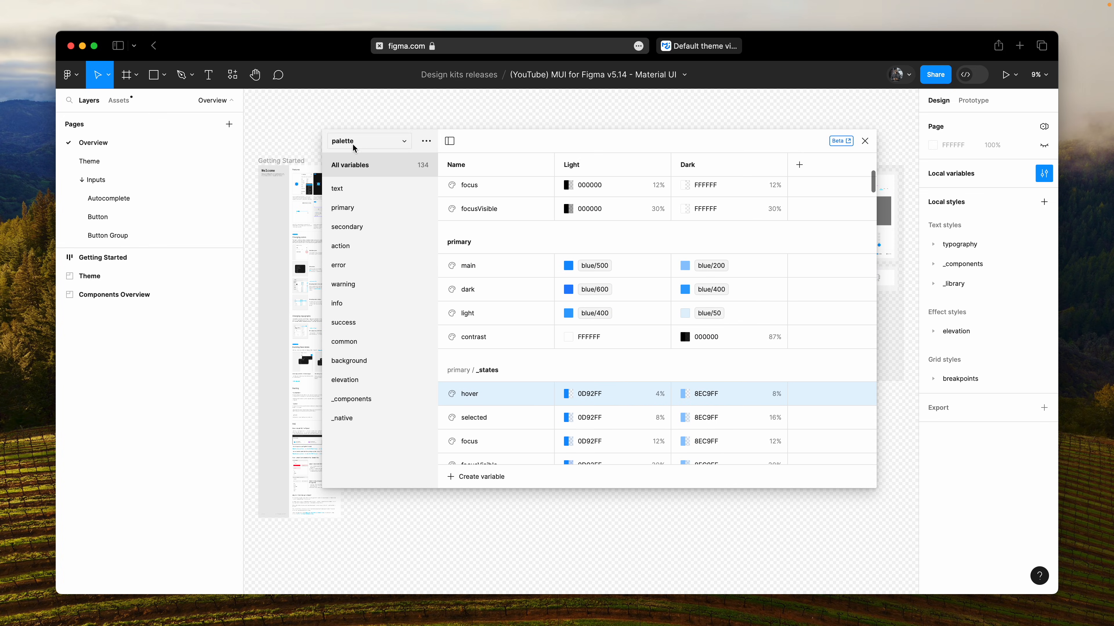
# - Look through the color scales in the material/colors collection and return to the palette collection's variables
pyautogui.click(355, 145)
pyautogui.click(359, 131)
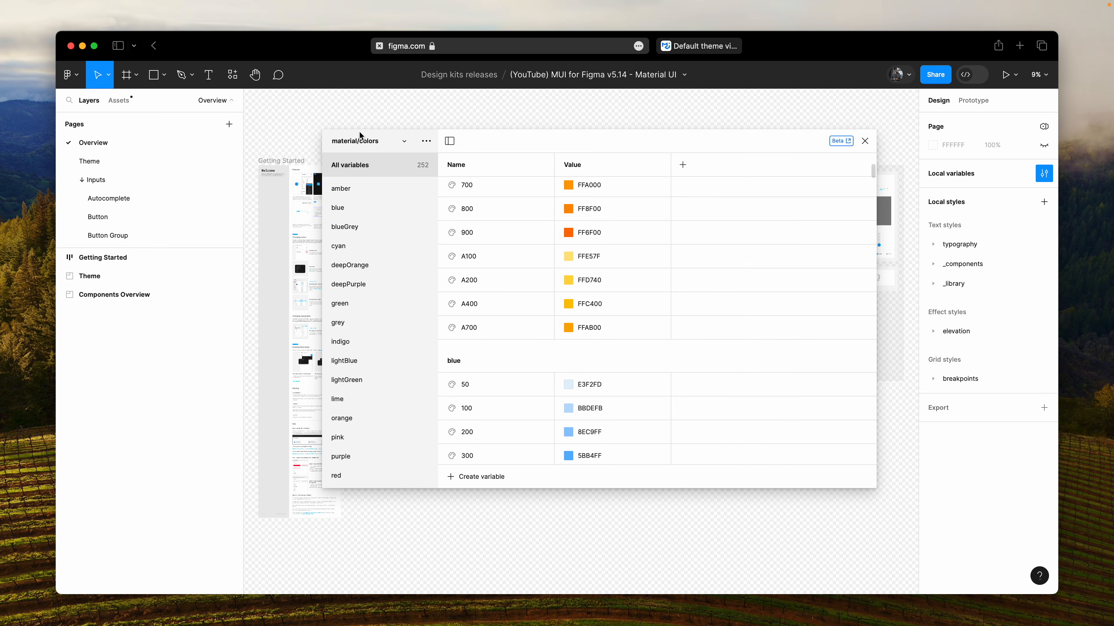
pyautogui.scroll(-10, 575, 263)
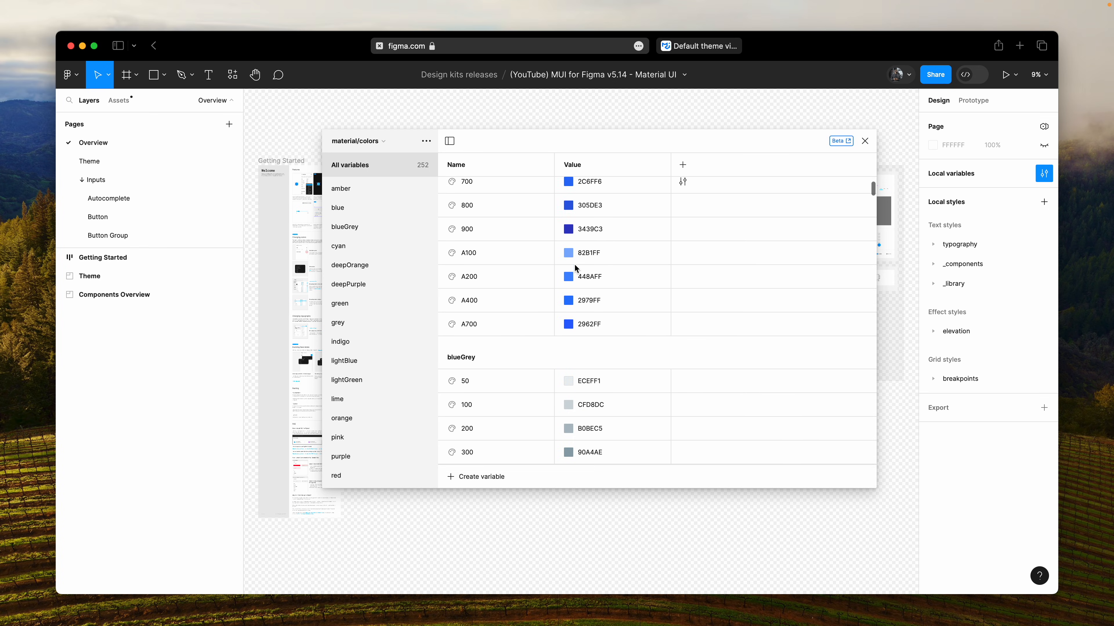
pyautogui.scroll(-15, 574, 264)
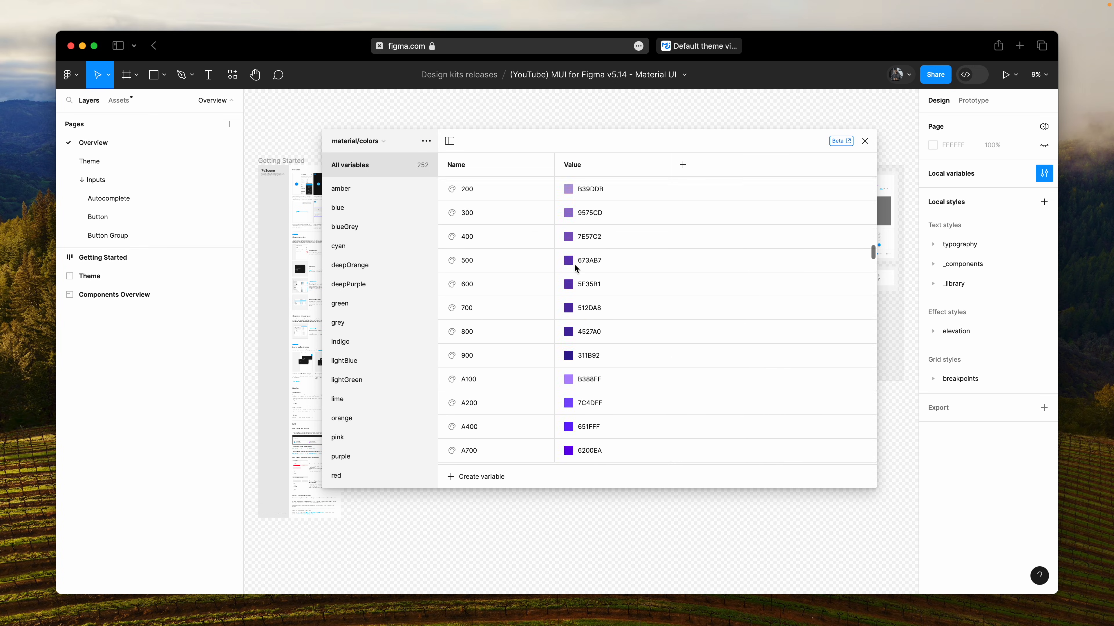
pyautogui.scroll(-20, 574, 264)
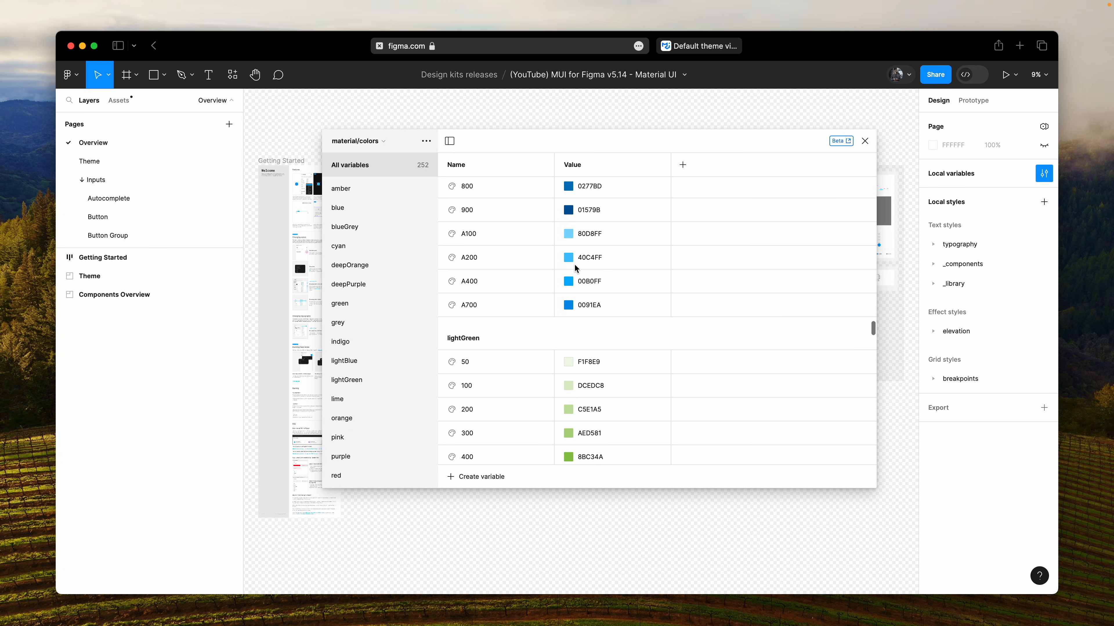
pyautogui.click(357, 141)
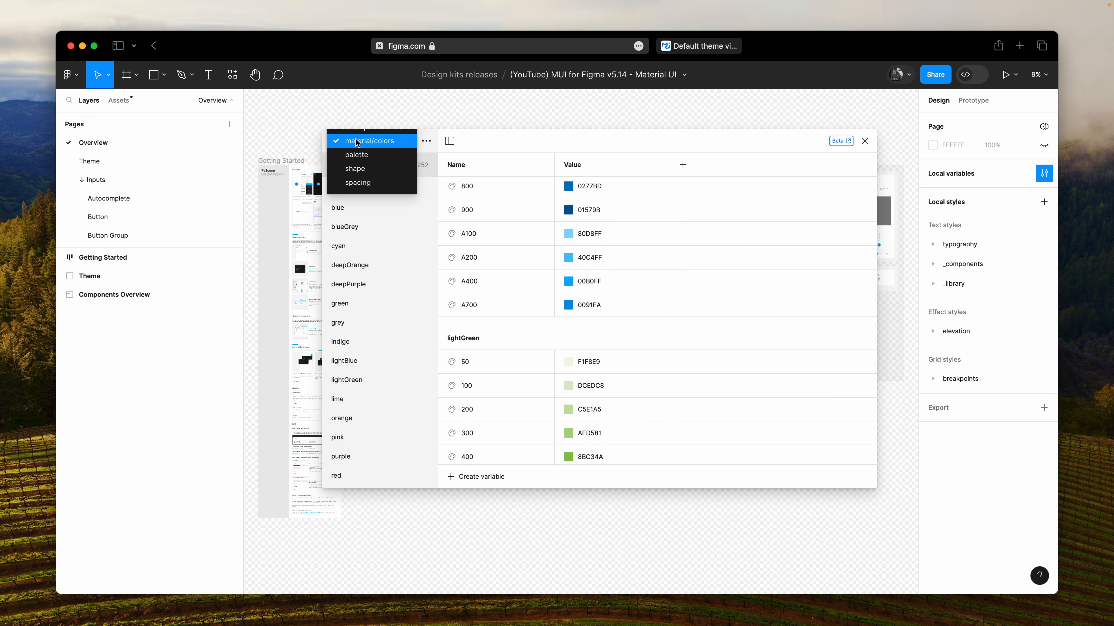
pyautogui.click(361, 157)
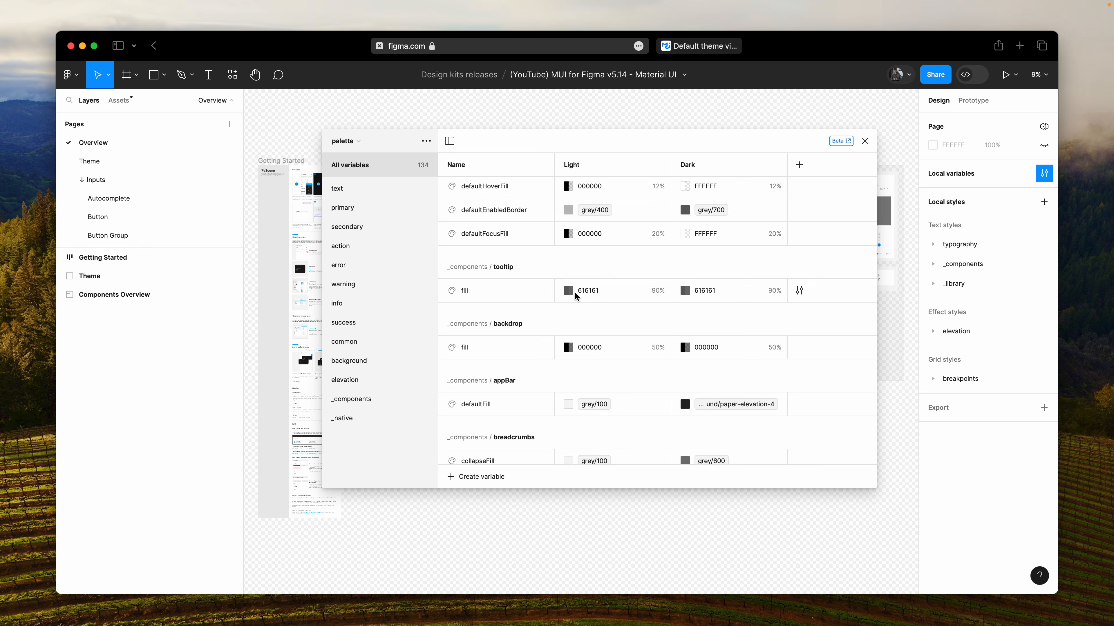
pyautogui.scroll(-10, 574, 295)
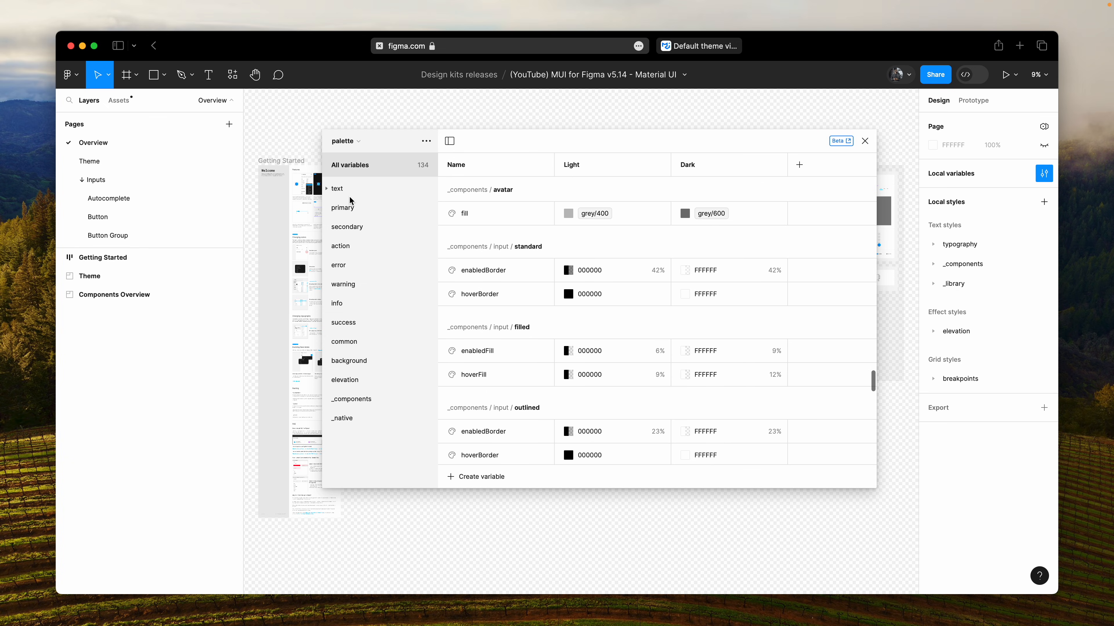
# - Set the palette's primary main variable to deepOrange/500 for Light mode and deepOrange/200 for Dark mode
pyautogui.click(355, 209)
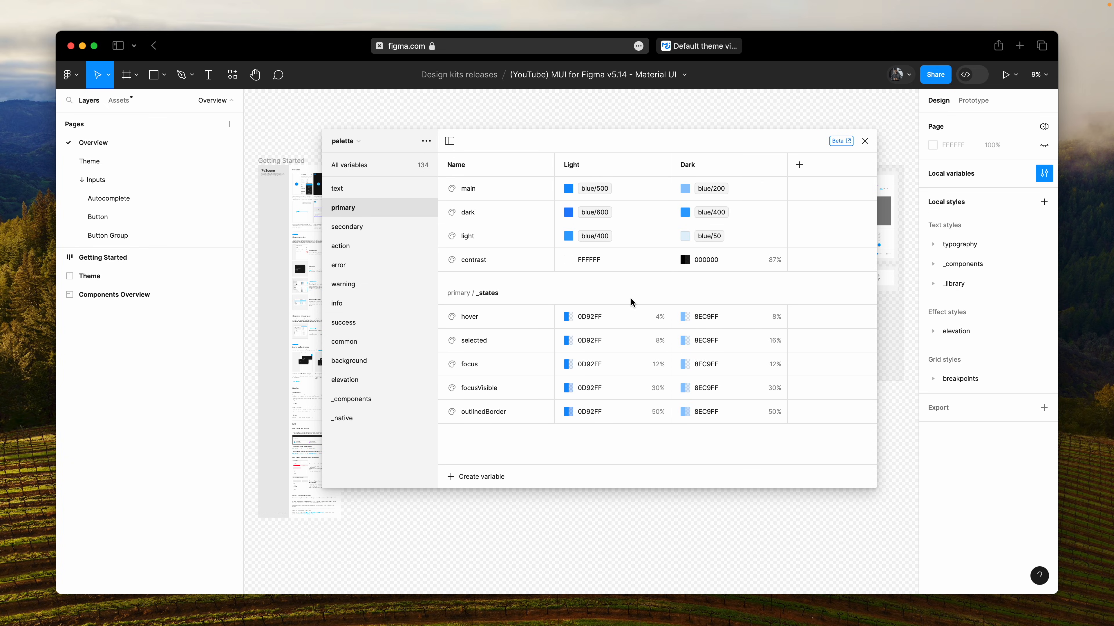
pyautogui.click(594, 188)
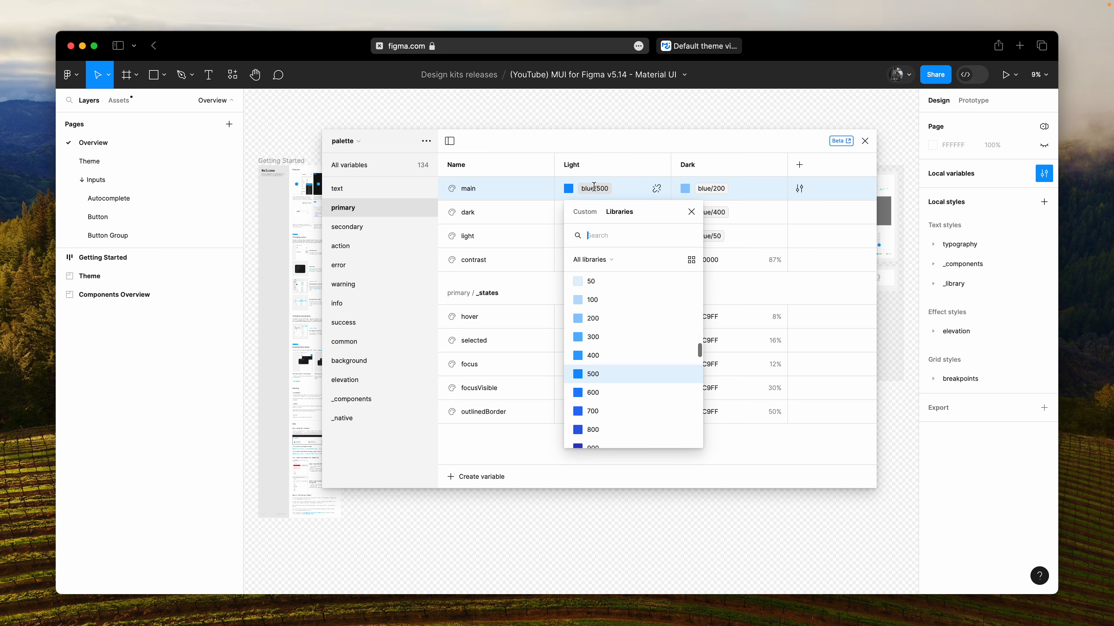
pyautogui.write('deepOrange')
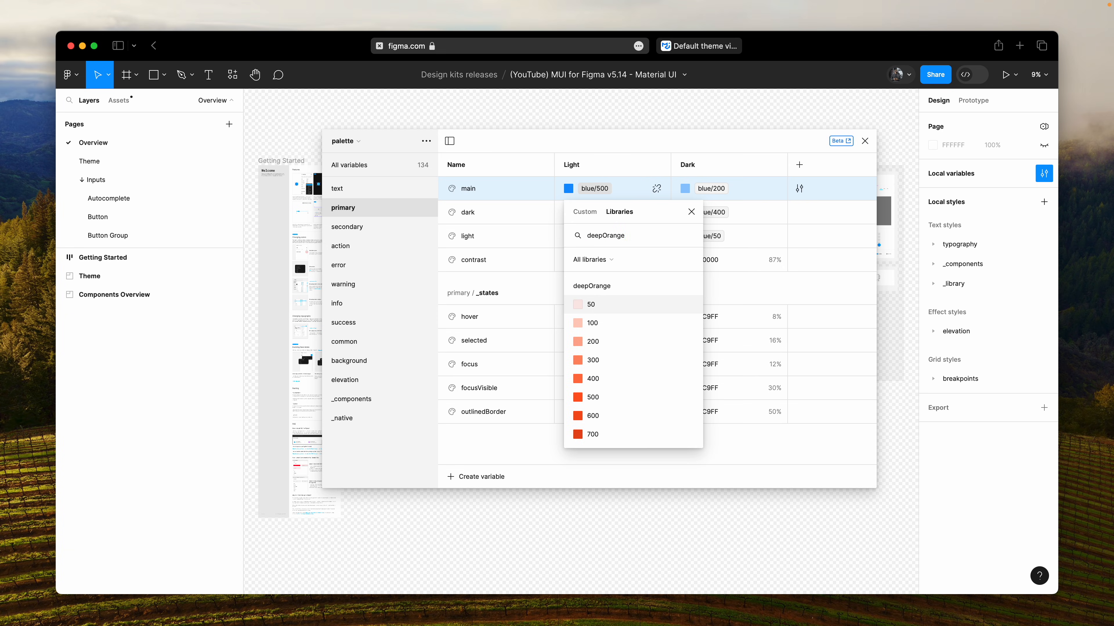
pyautogui.press('super+a')
pyautogui.press('super+c')
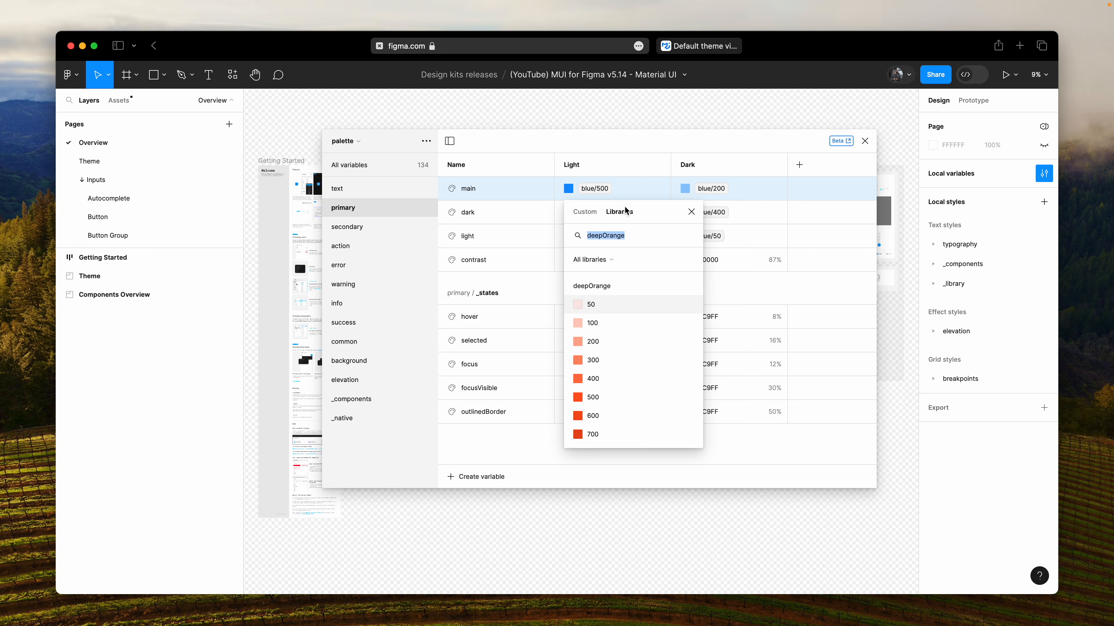
pyautogui.click(592, 397)
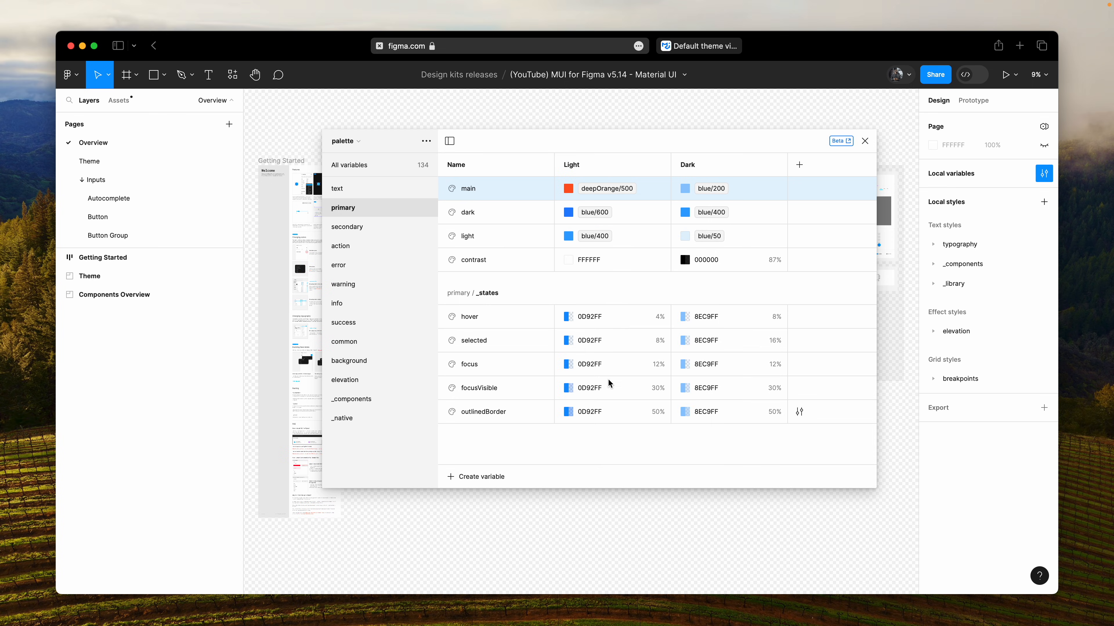
pyautogui.click(711, 189)
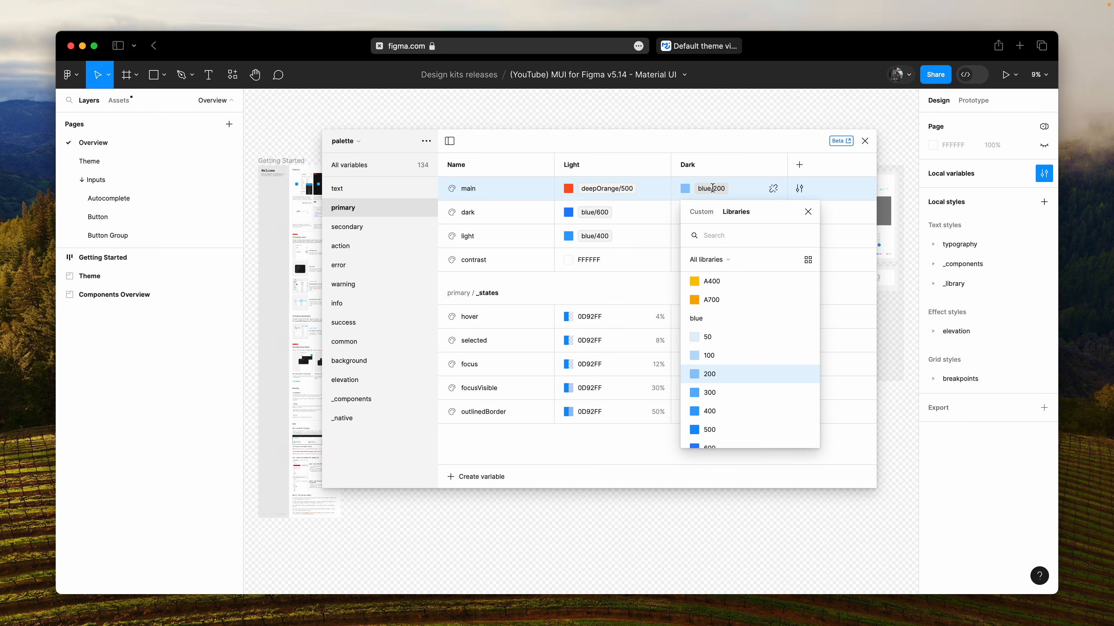
pyautogui.press('super+v')
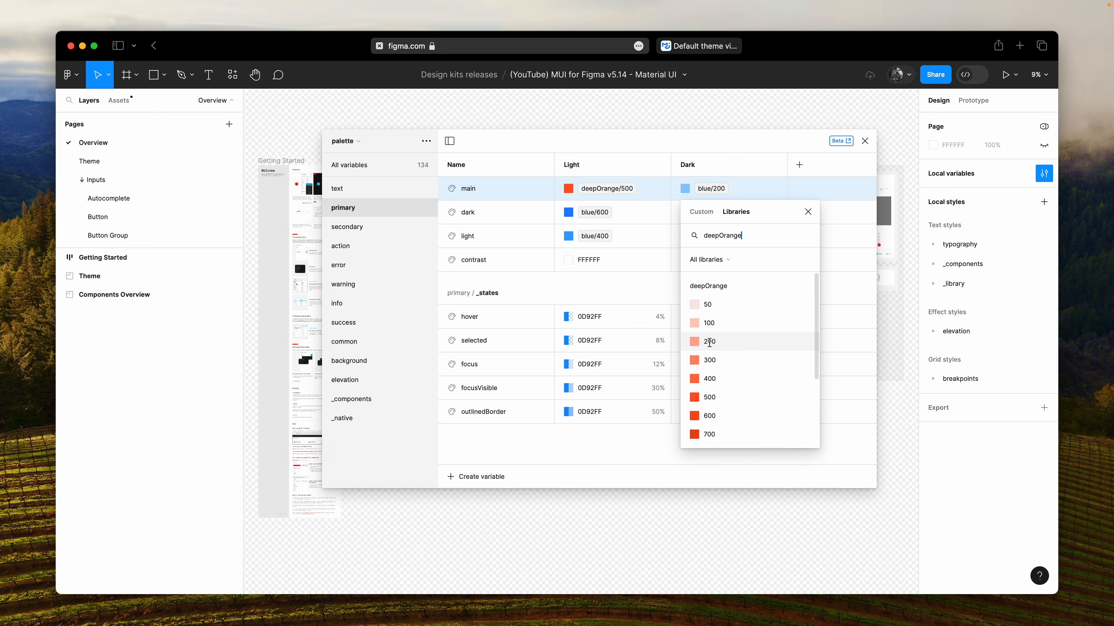
pyautogui.click(710, 342)
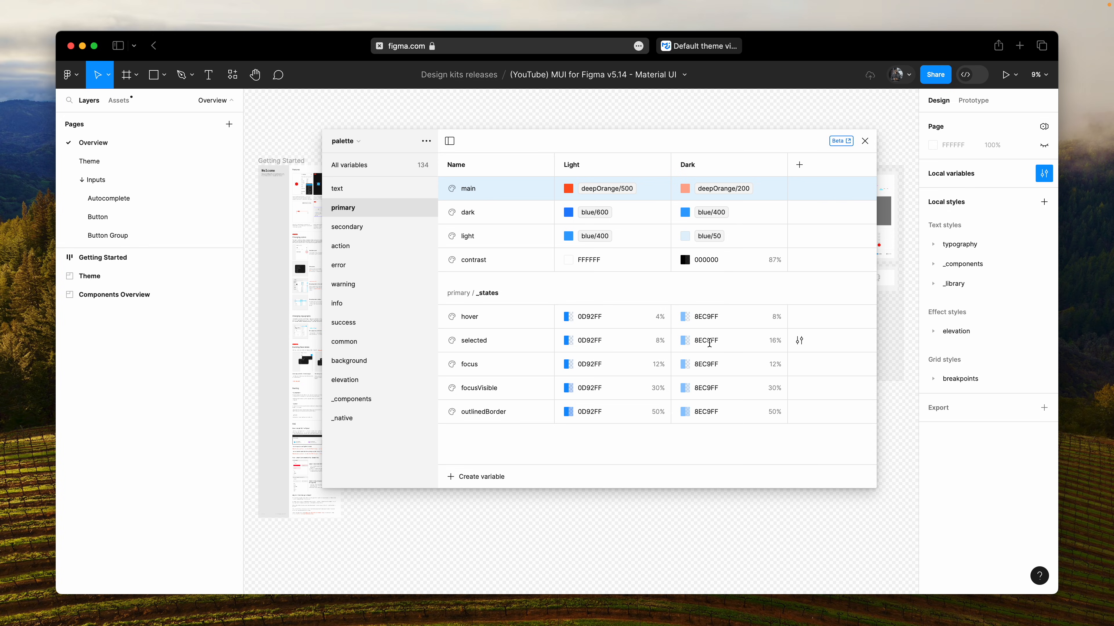
# - Set the primary group's dark variable to deepOrange/600 for Light mode and deepOrange/400 for Dark mode
pyautogui.click(593, 212)
pyautogui.press('super+v')
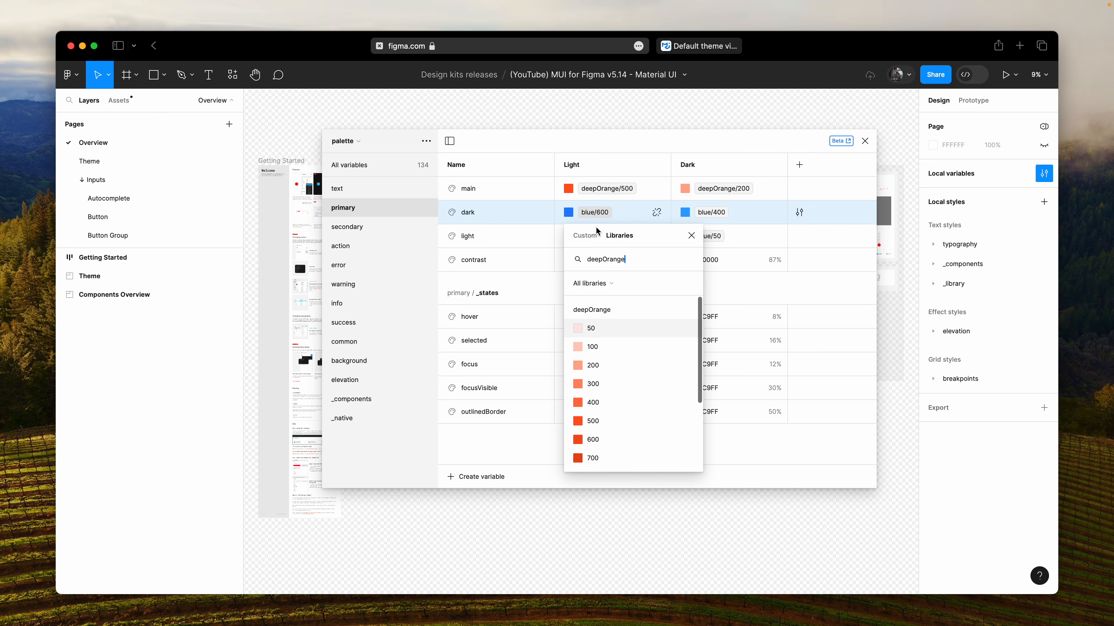
pyautogui.click(601, 444)
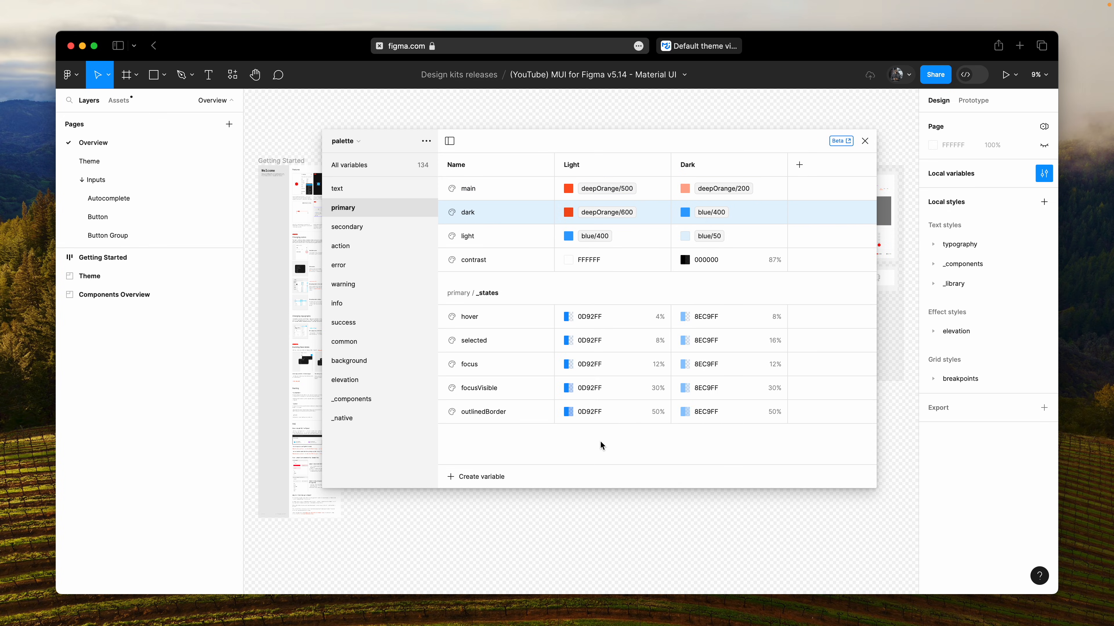
pyautogui.click(711, 212)
# - Set the primary group's light variable to deepOrange/400 for Light mode and deepOrange/50 for Dark mode
pyautogui.click(594, 236)
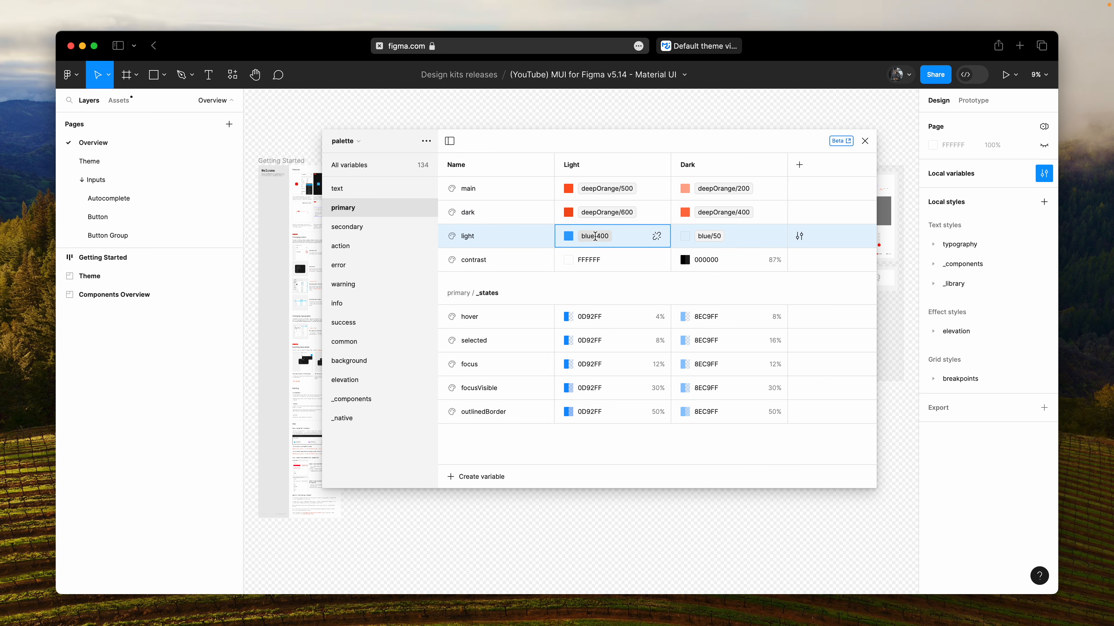
pyautogui.press('super+v')
pyautogui.click(600, 431)
pyautogui.click(709, 236)
pyautogui.press('super+v')
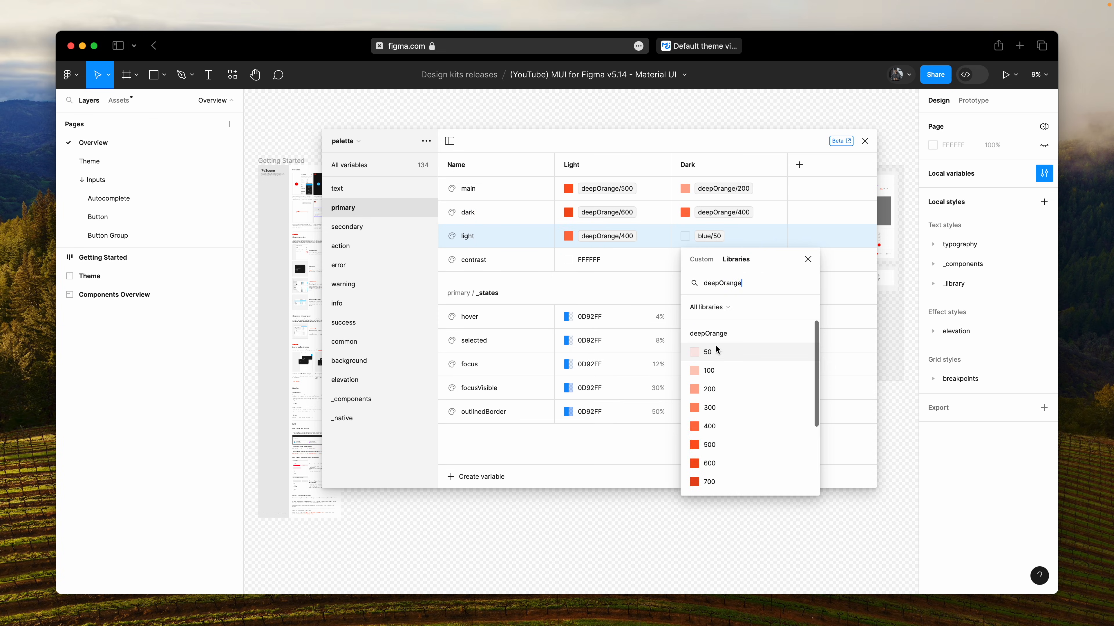
pyautogui.click(715, 351)
# - Detach the primary main variable's Light alias to copy its hex value FF5722 for the hover state, and undo the detachment
pyautogui.click(613, 323)
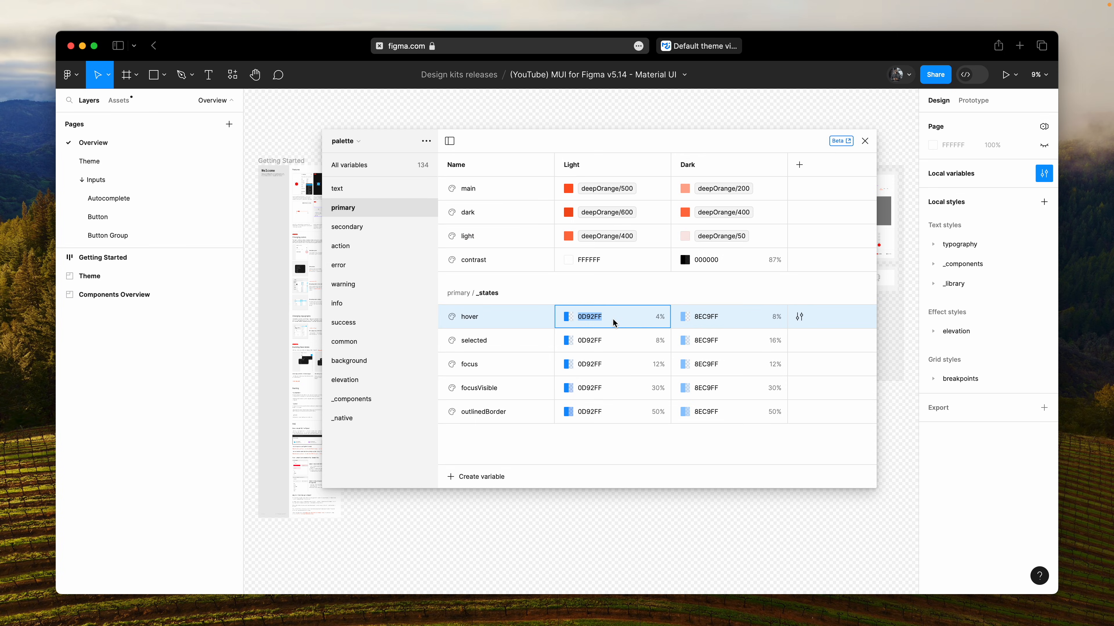
pyautogui.click(614, 292)
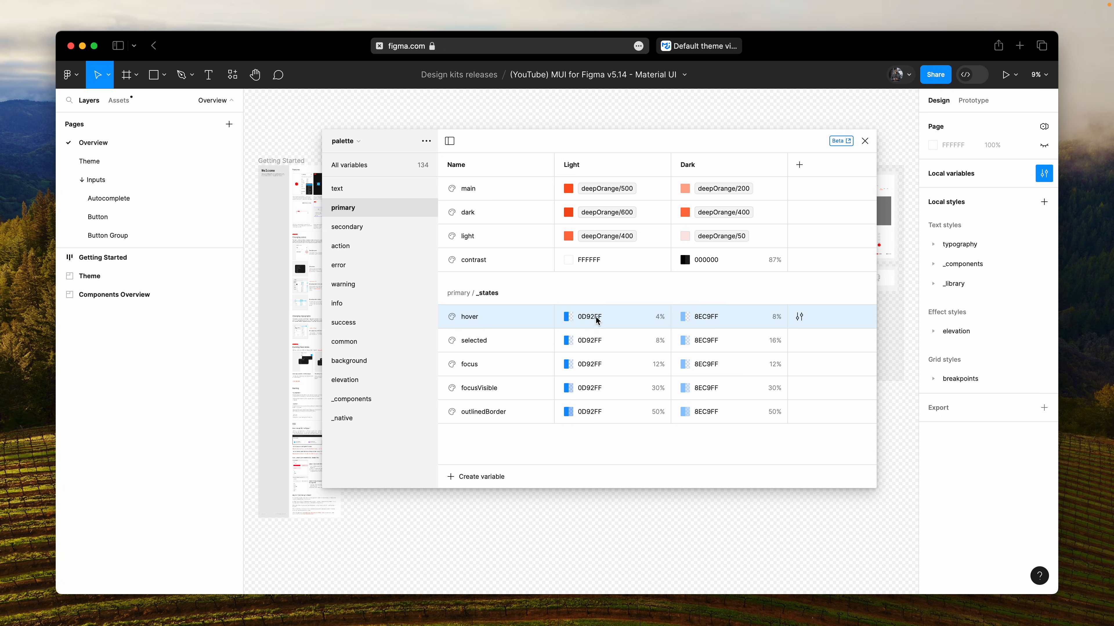
pyautogui.click(656, 189)
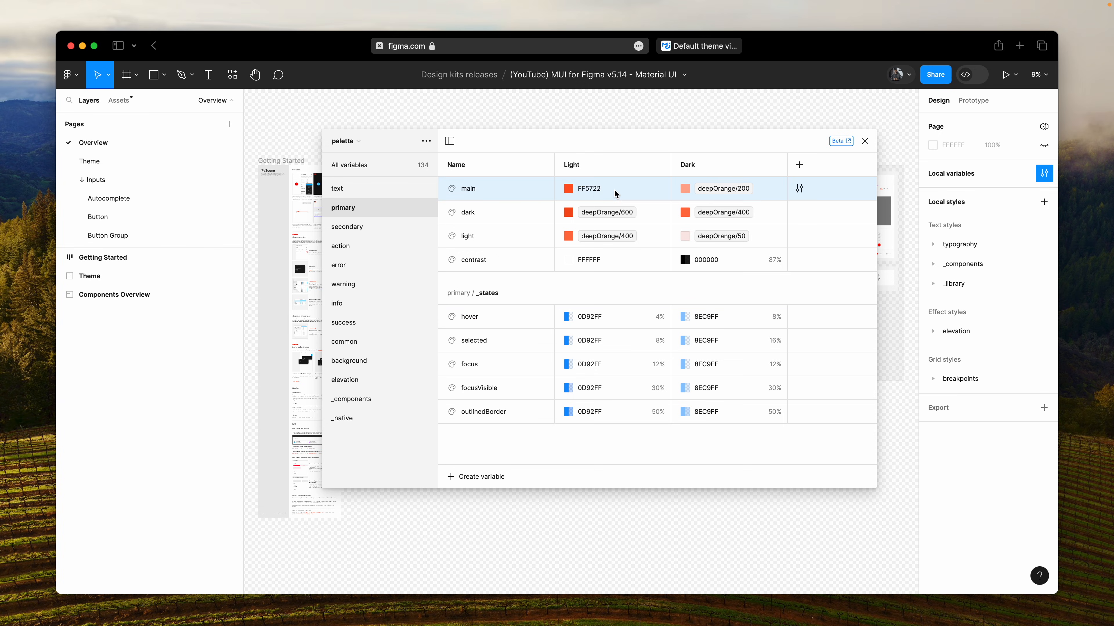
pyautogui.doubleClick(594, 193)
pyautogui.press('super+c')
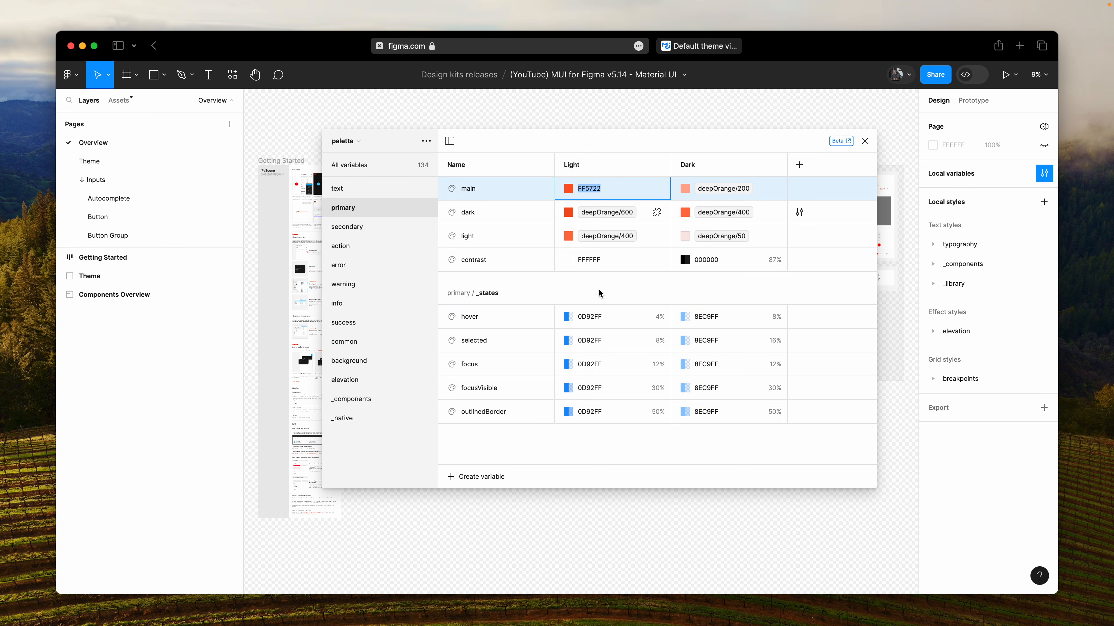
pyautogui.doubleClick(604, 316)
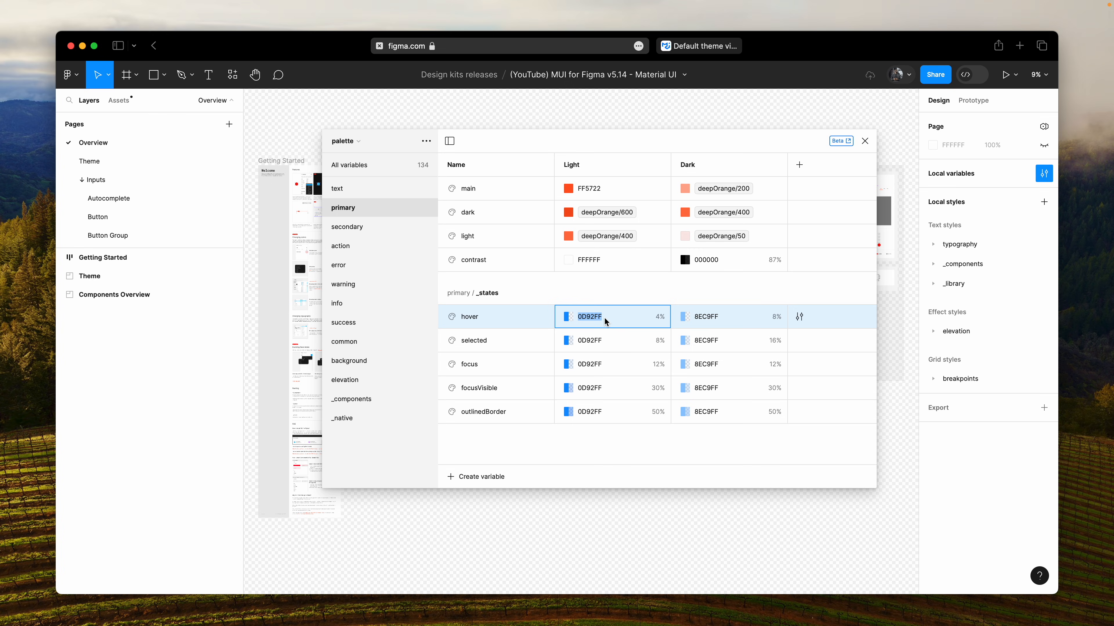
pyautogui.press('super+z')
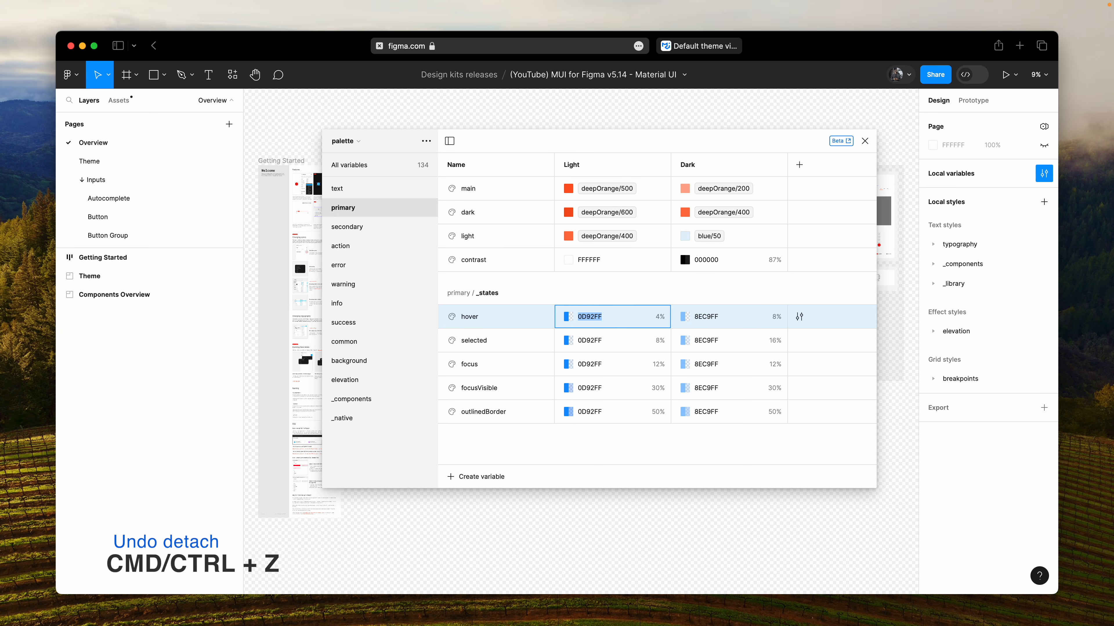
pyautogui.press('super+z')
# - Set the Light value of selected, focus, focusVisible and outlinedBorder in the primary _states group to FF5722
pyautogui.doubleClick(603, 344)
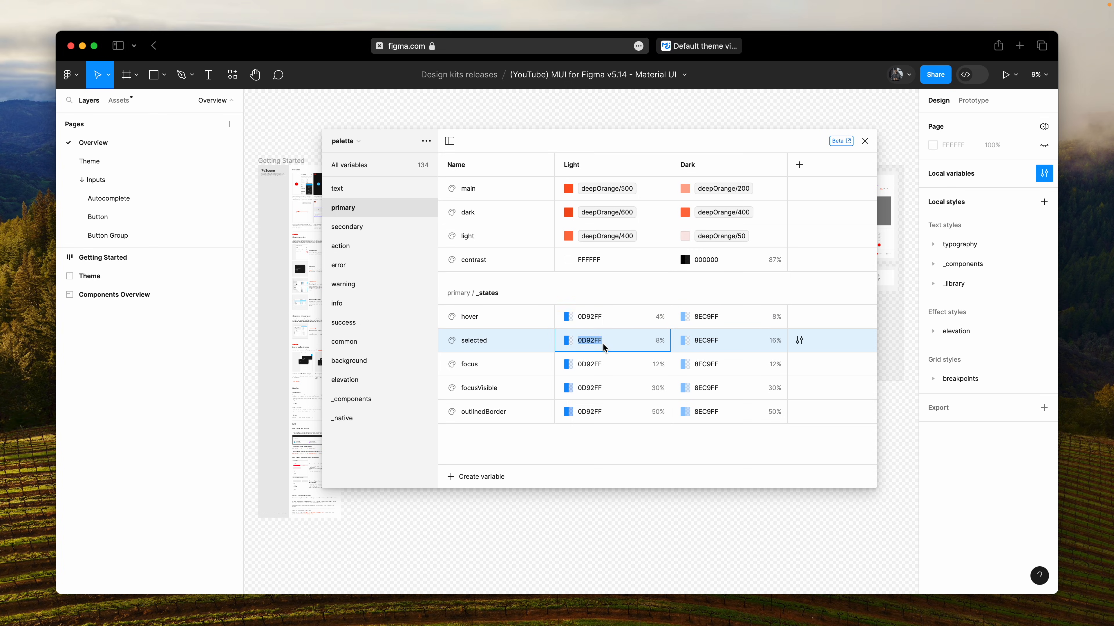
pyautogui.press('super+v')
pyautogui.click(607, 366)
pyautogui.press('super+v')
pyautogui.click(608, 390)
pyautogui.press('super+v')
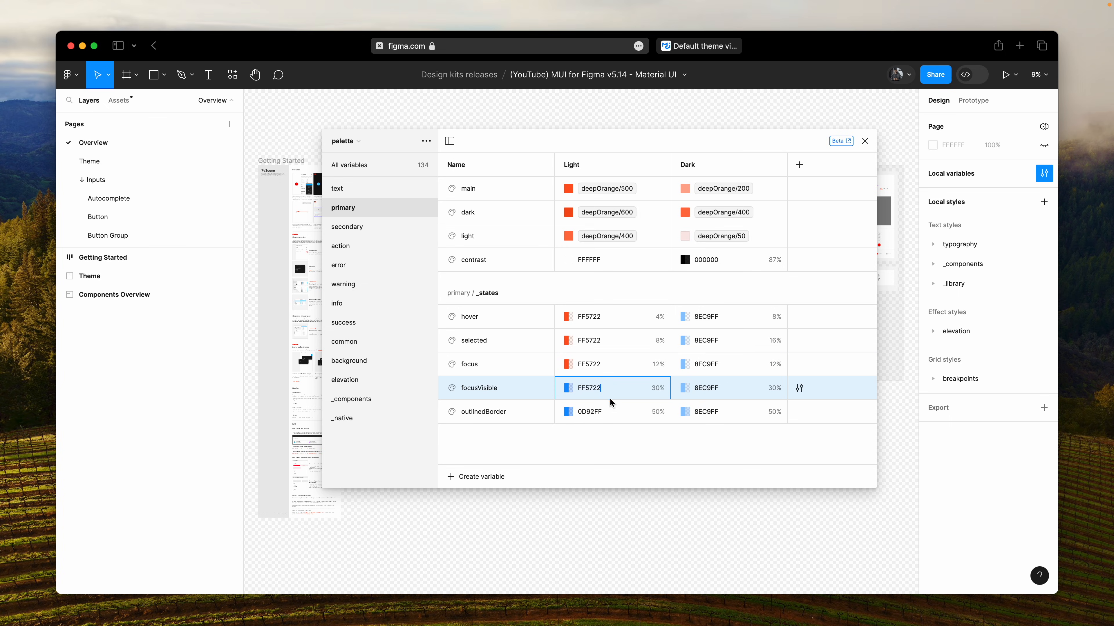
pyautogui.click(609, 413)
pyautogui.press('super+v')
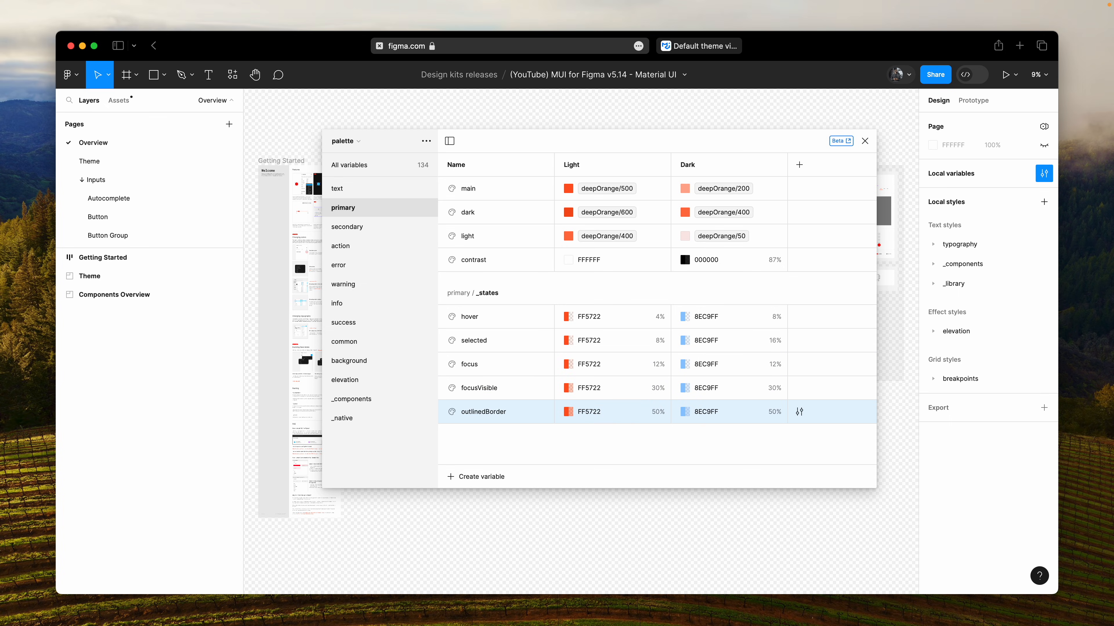
# - Detach the primary main variable's Dark alias to copy its hex value FFAB91, and undo the detachment
pyautogui.doubleClick(743, 197)
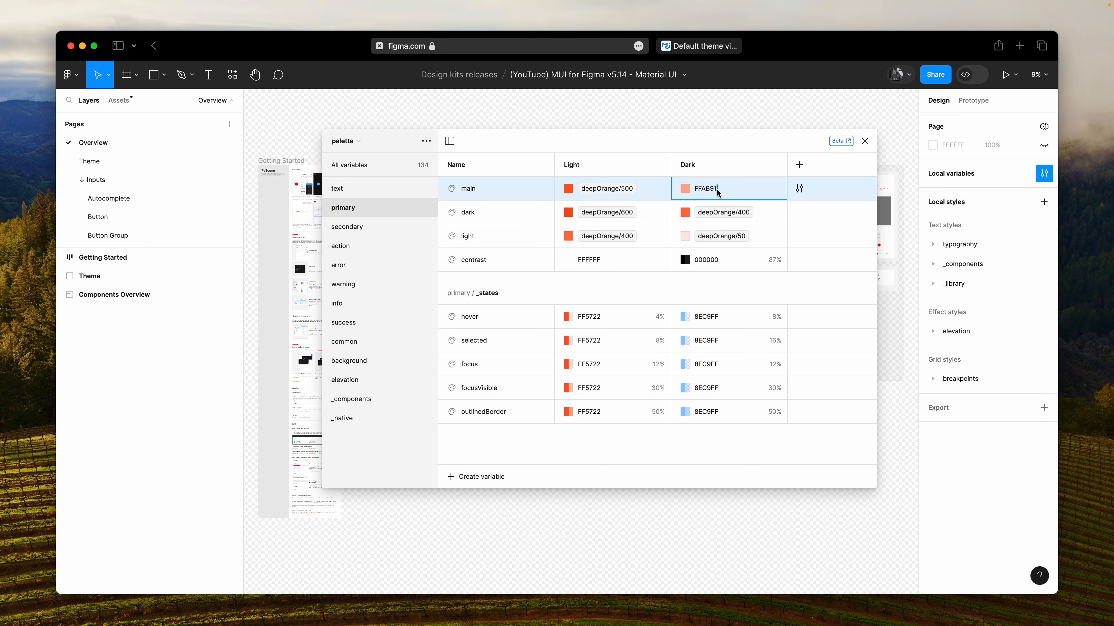
pyautogui.press('super+c')
pyautogui.press('super+z')
# - Set the Dark value of hover, selected, focus, focusVisible and outlinedBorder in the primary _states group to FFAB91
pyautogui.click(728, 316)
pyautogui.press('super+v')
pyautogui.click(728, 338)
pyautogui.press('super+v')
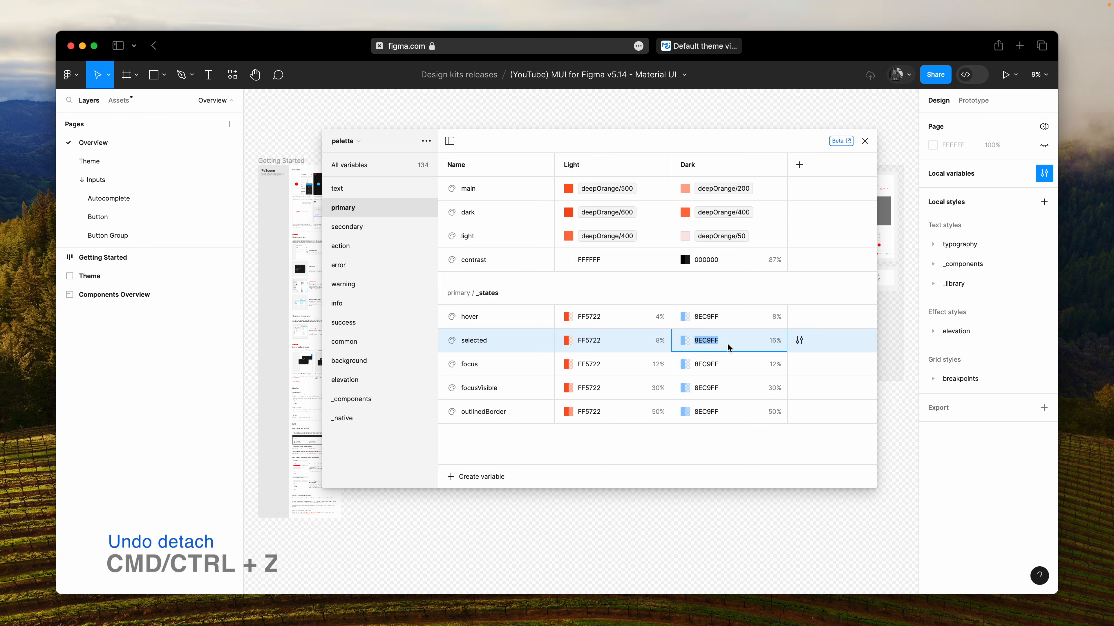
pyautogui.click(732, 368)
pyautogui.press('super+v')
pyautogui.click(731, 388)
pyautogui.press('super+v')
pyautogui.click(732, 413)
pyautogui.press('super+v')
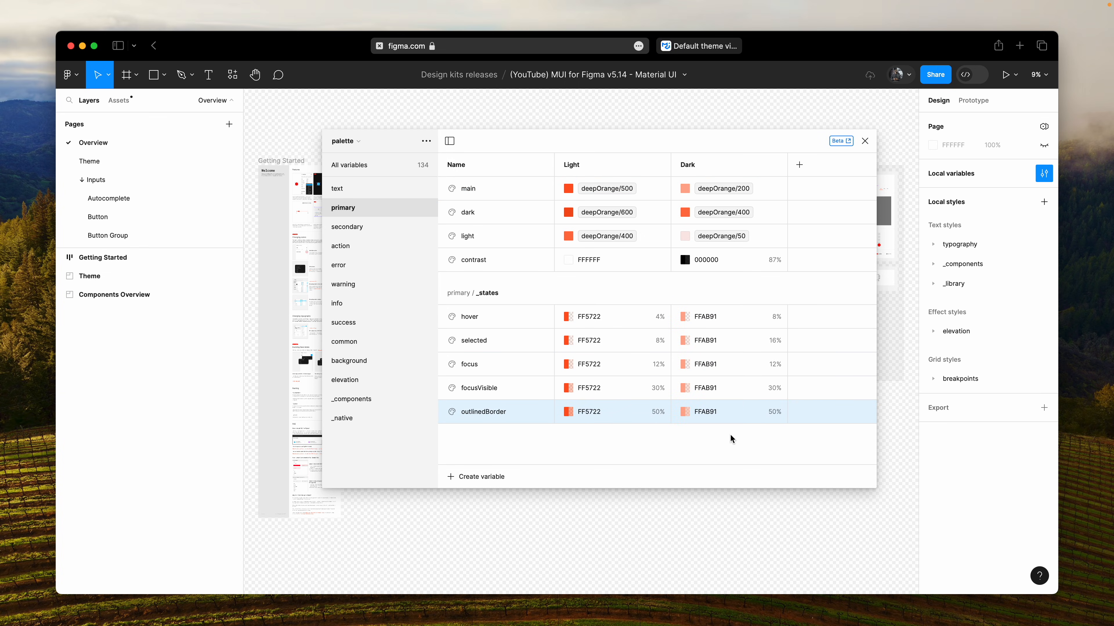
# - Close the variables window and examine the recolored components in the Inputs and Data Display overviews
pyautogui.click(864, 141)
pyautogui.scroll(10, 657, 194)
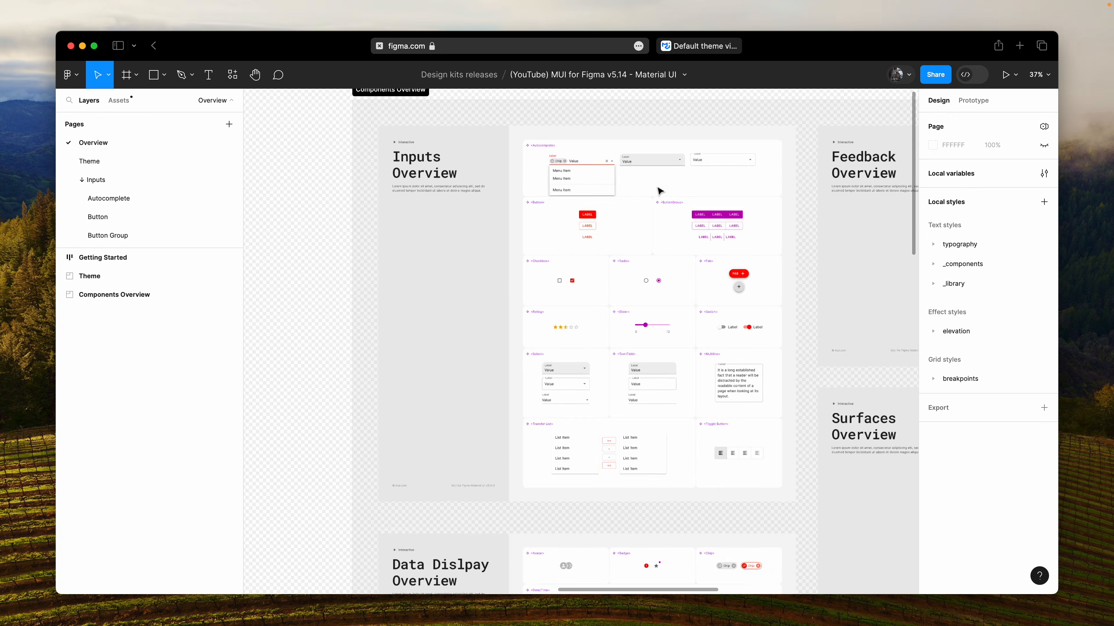
pyautogui.scroll(5, 657, 195)
pyautogui.scroll(-3, 657, 195)
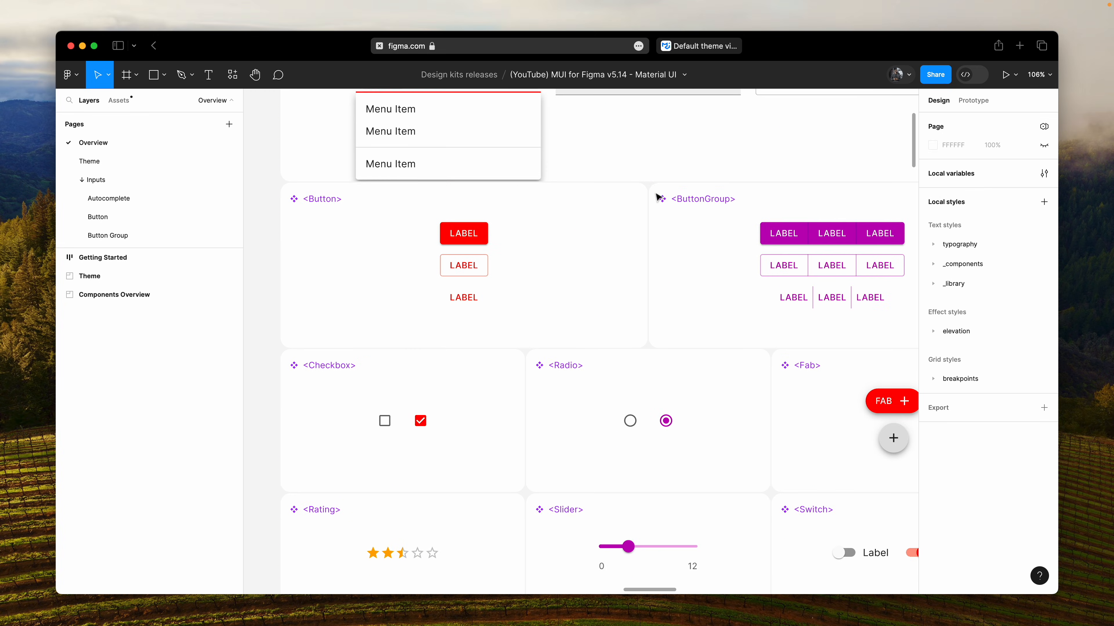
pyautogui.scroll(-15, 657, 197)
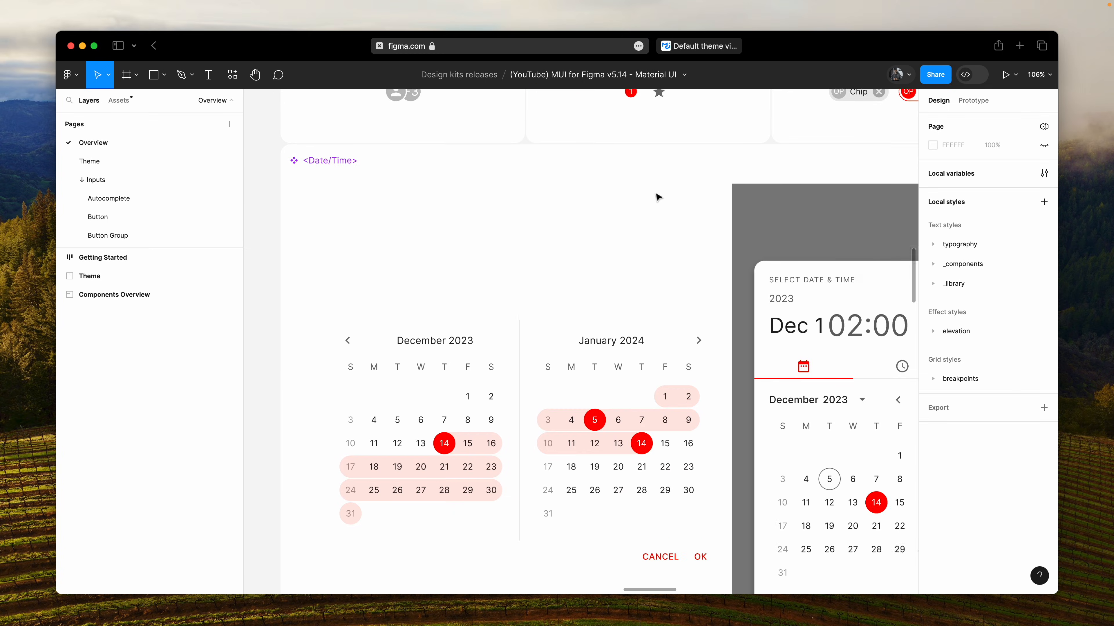
pyautogui.scroll(-3, 657, 197)
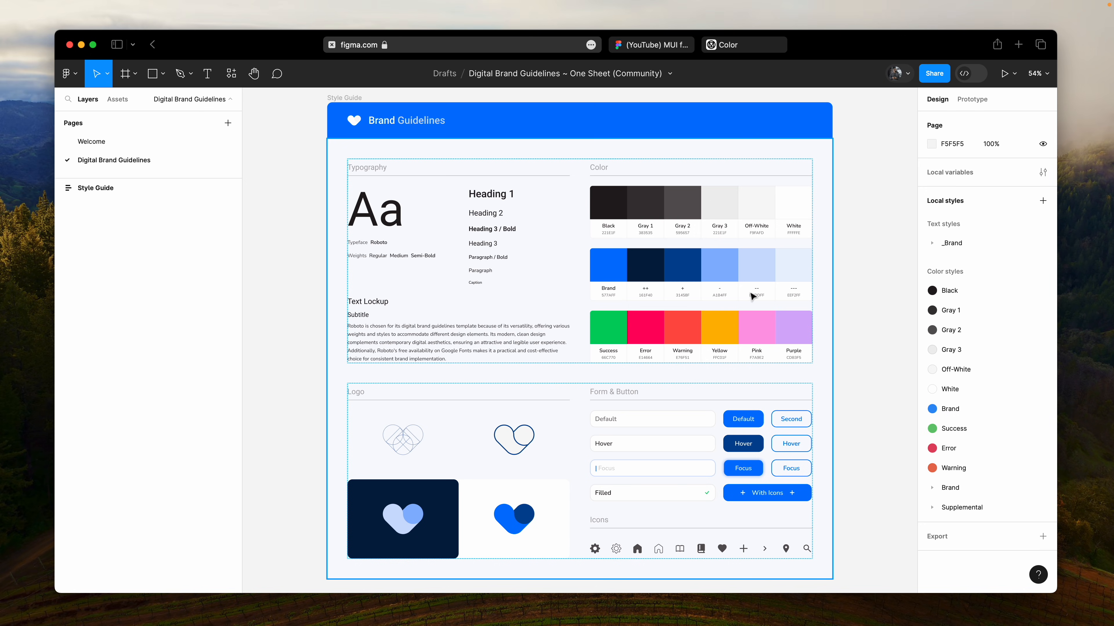
# - Switch to the MUI for Figma file and look through the blue shades from 50 to 900 in the material/colors collection
pyautogui.click(658, 45)
pyautogui.scroll(2, 673, 274)
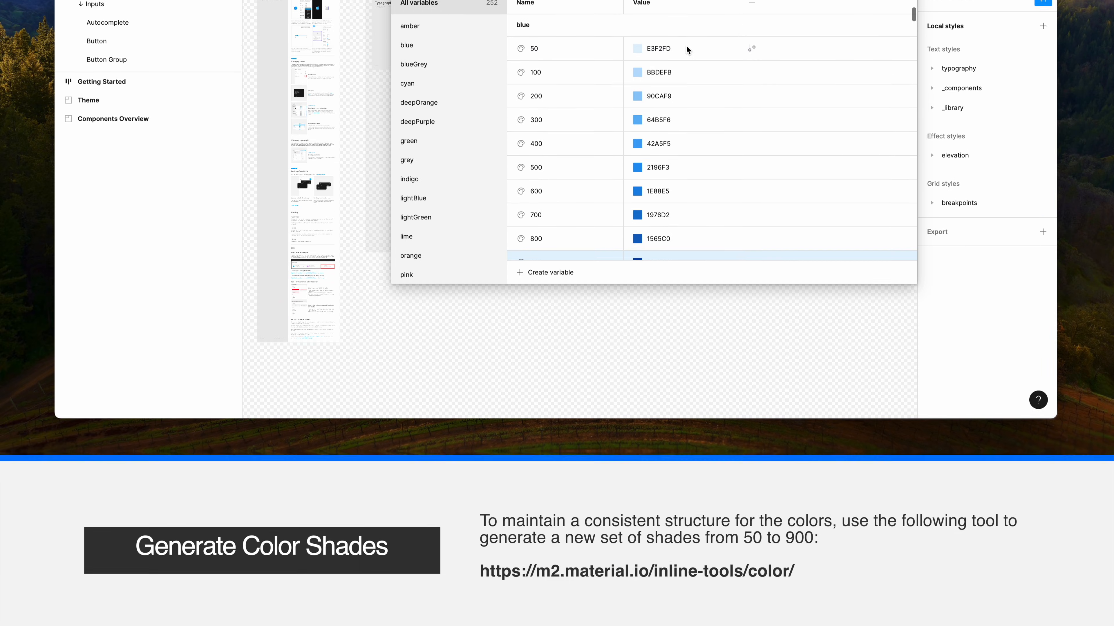
pyautogui.click(685, 187)
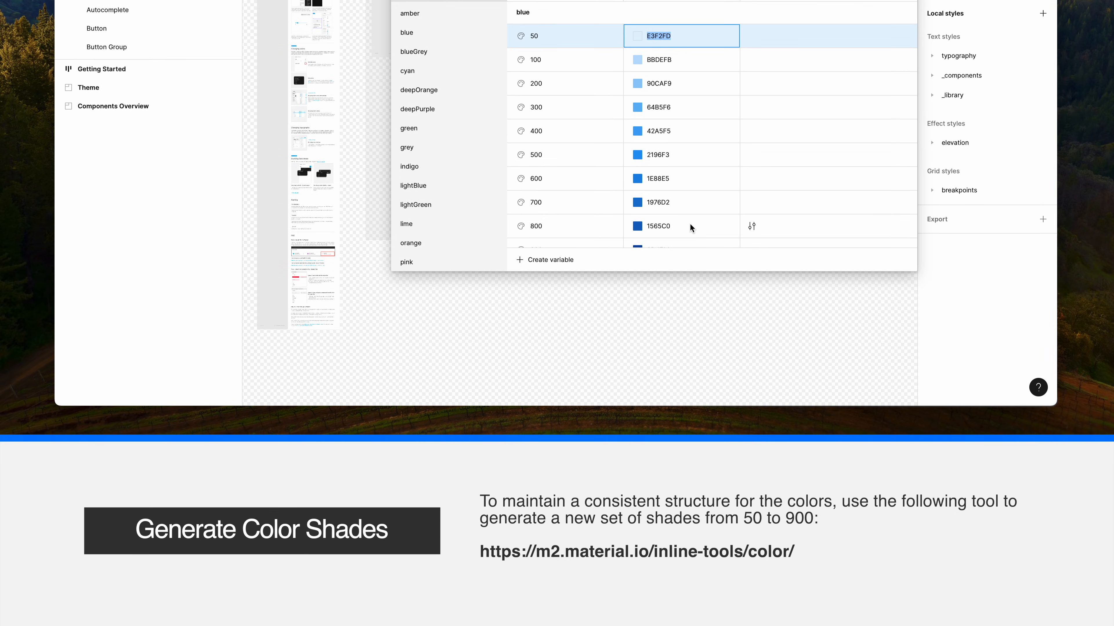
pyautogui.scroll(-1, 691, 224)
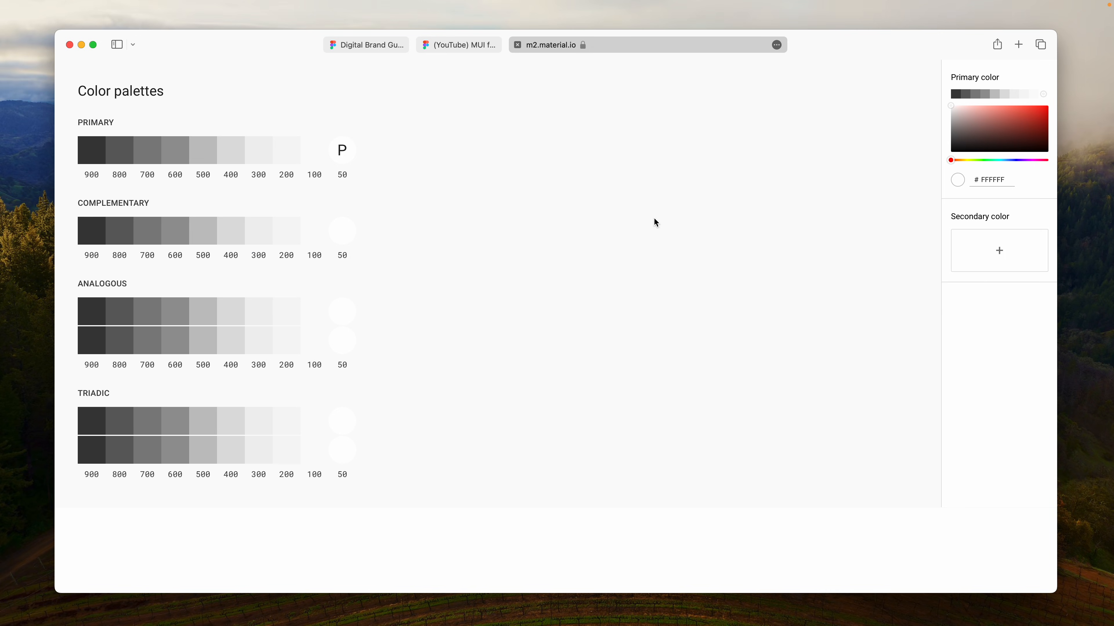
# - Generate color palettes from the primary color #2C71F6 in the Material color tool
pyautogui.doubleClick(993, 180)
pyautogui.press('super+v')
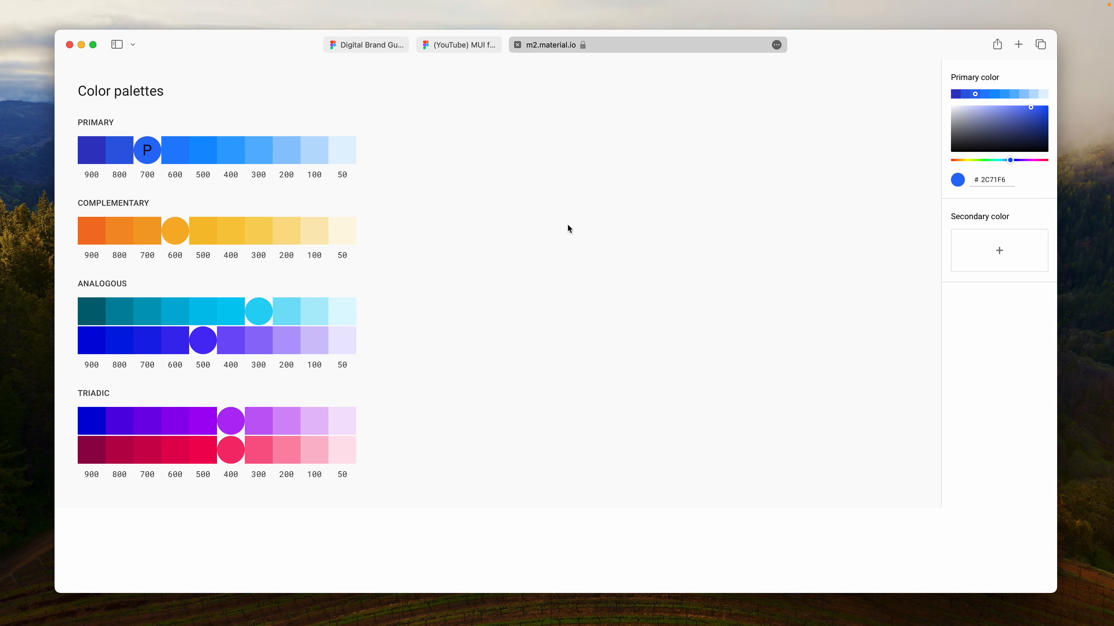
pyautogui.click(157, 154)
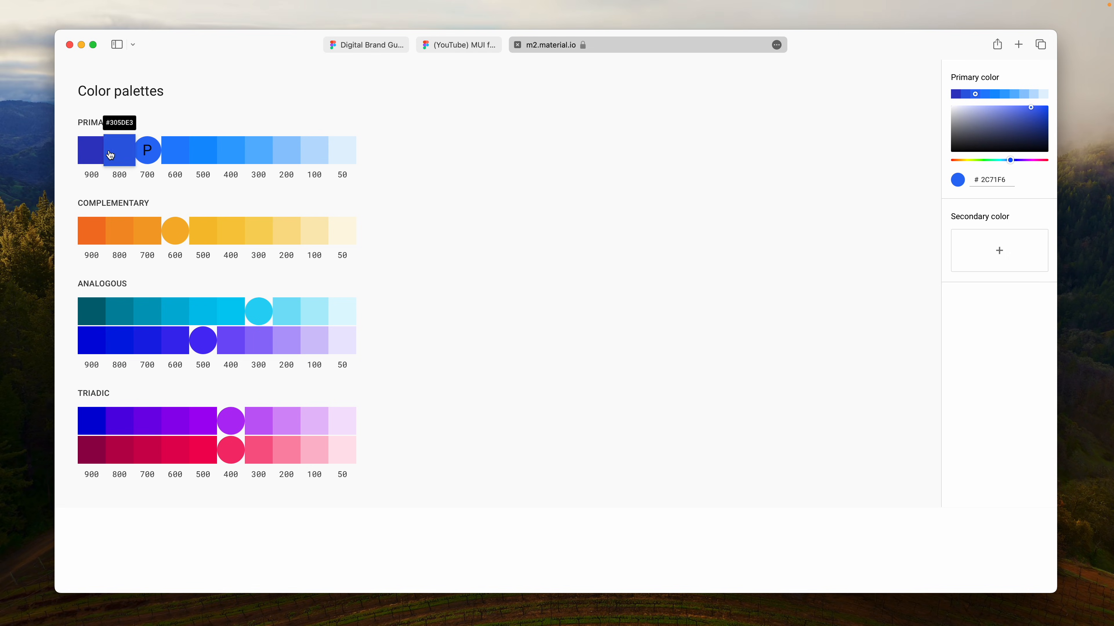
# - Copy the generated primary 900 shade and set the blue/900 variable in the MUI for Figma file to 3439C3
pyautogui.click(99, 155)
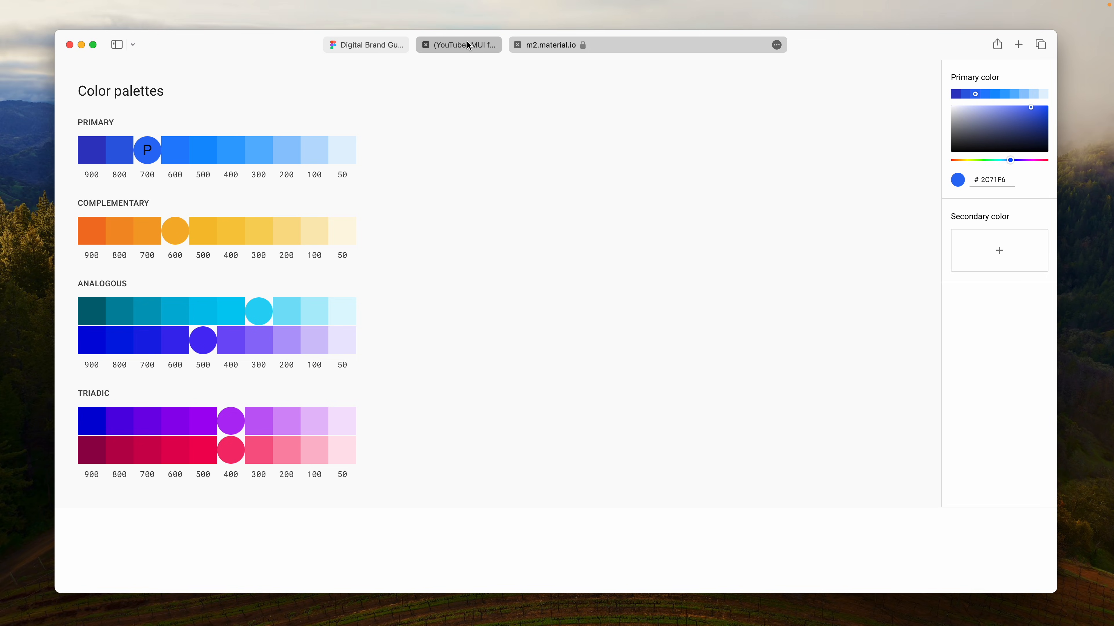
pyautogui.moveTo(469, 46)
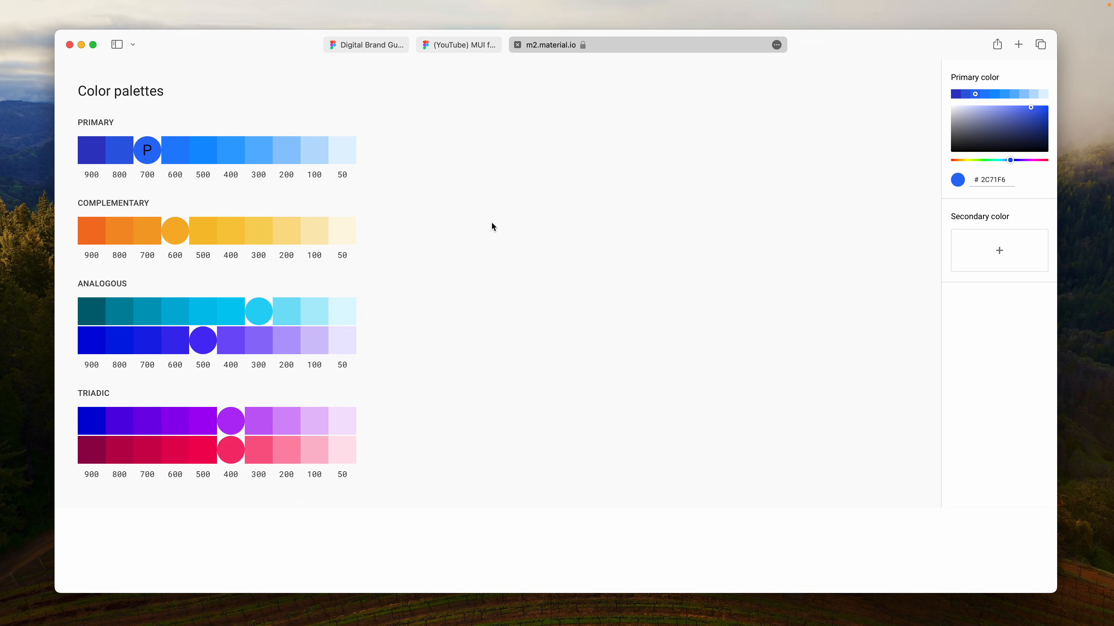
pyautogui.click(476, 45)
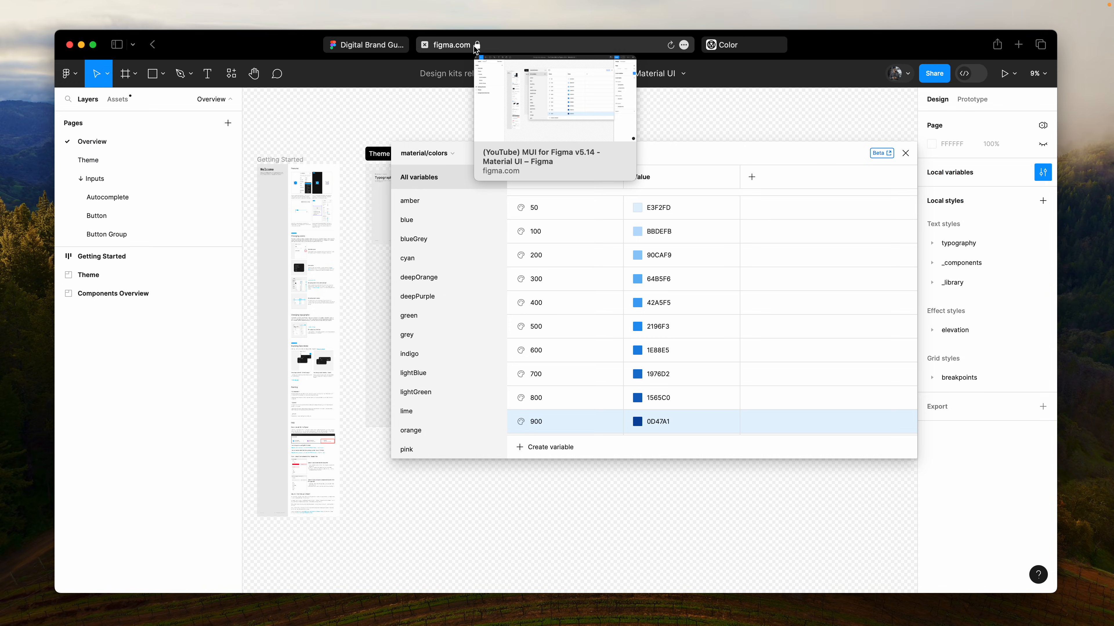
pyautogui.doubleClick(702, 416)
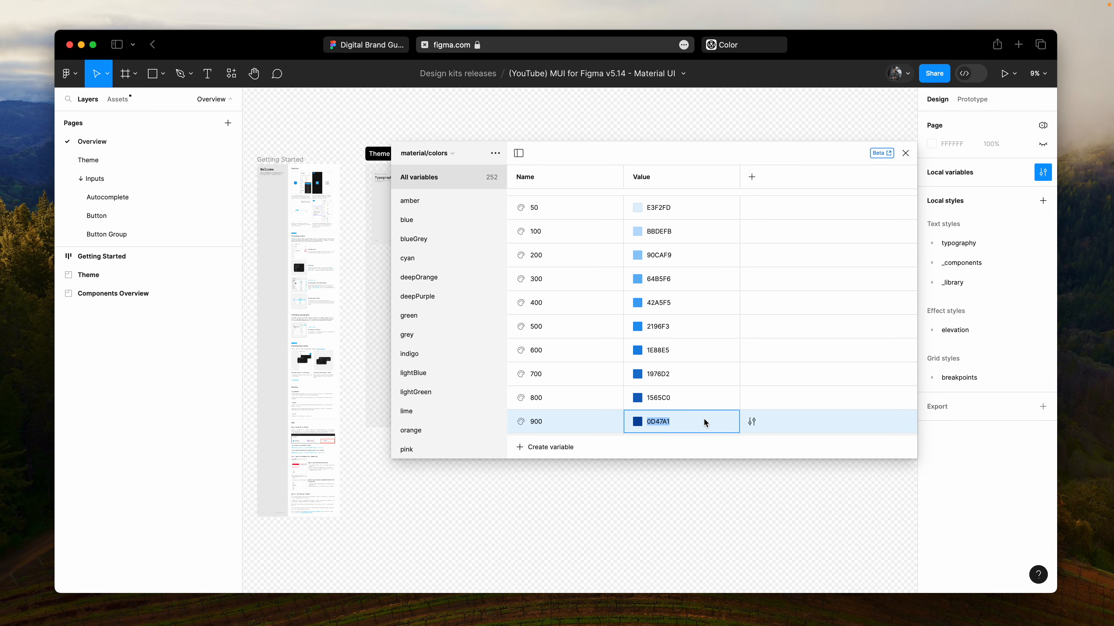
pyautogui.press('super+v')
pyautogui.press('Return')
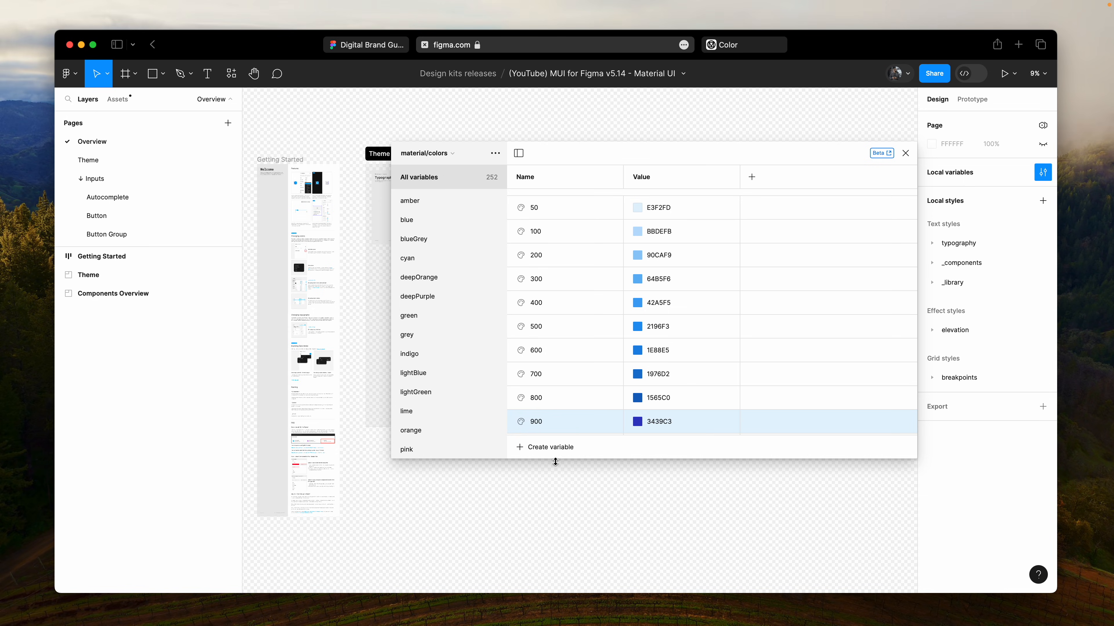
pyautogui.click(547, 452)
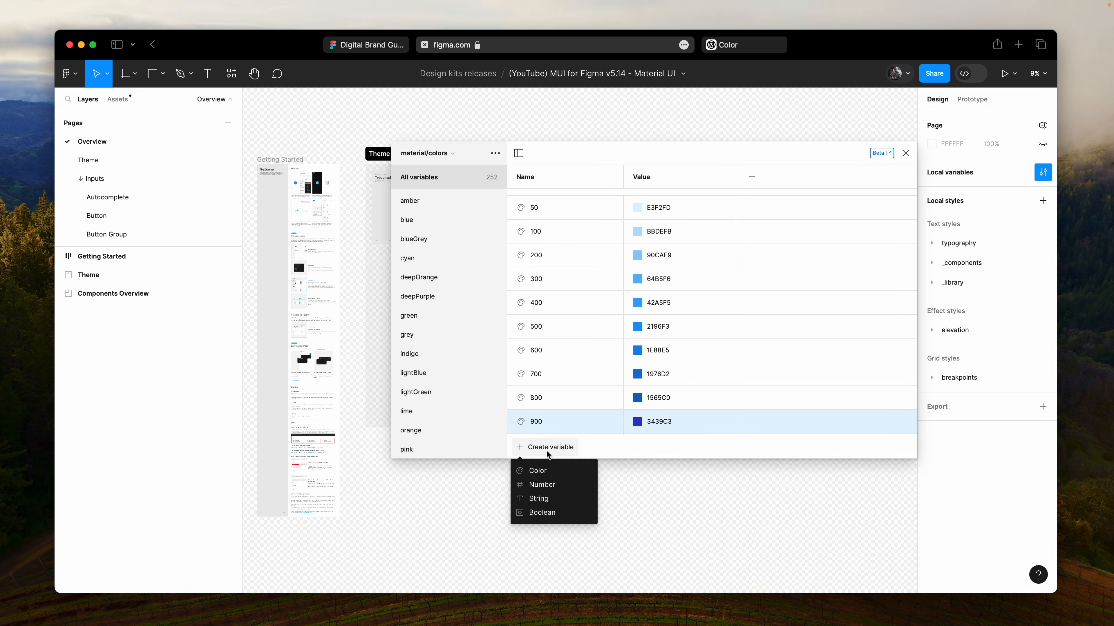
pyautogui.click(544, 472)
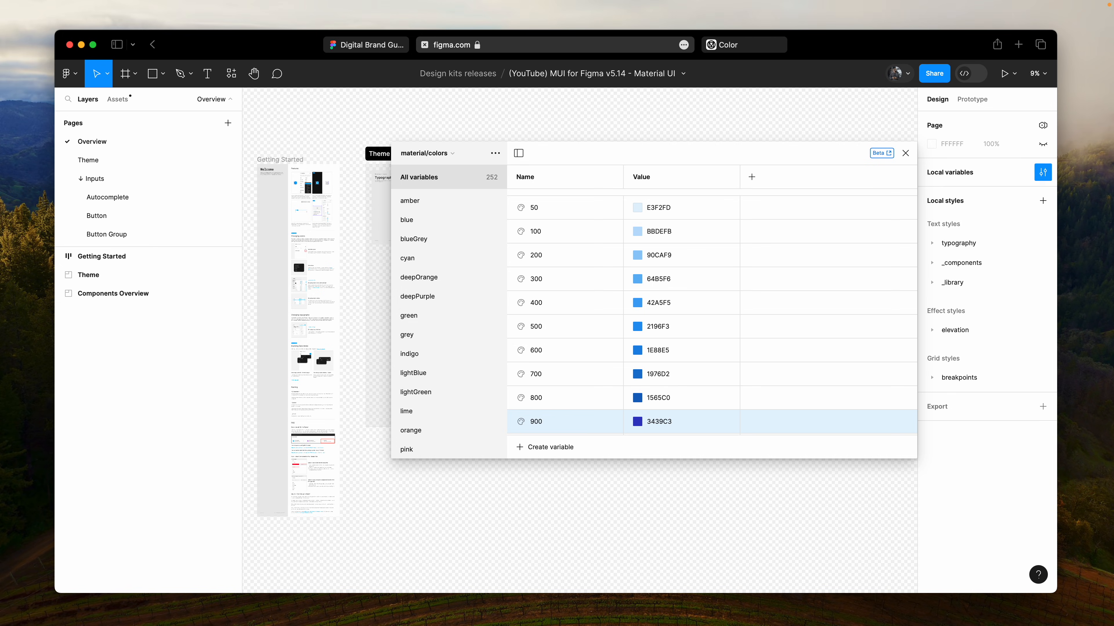
# - Copy the primary 800 shade from the Material color tool and set the Figma blue/800 variable to 305DE3
pyautogui.click(734, 48)
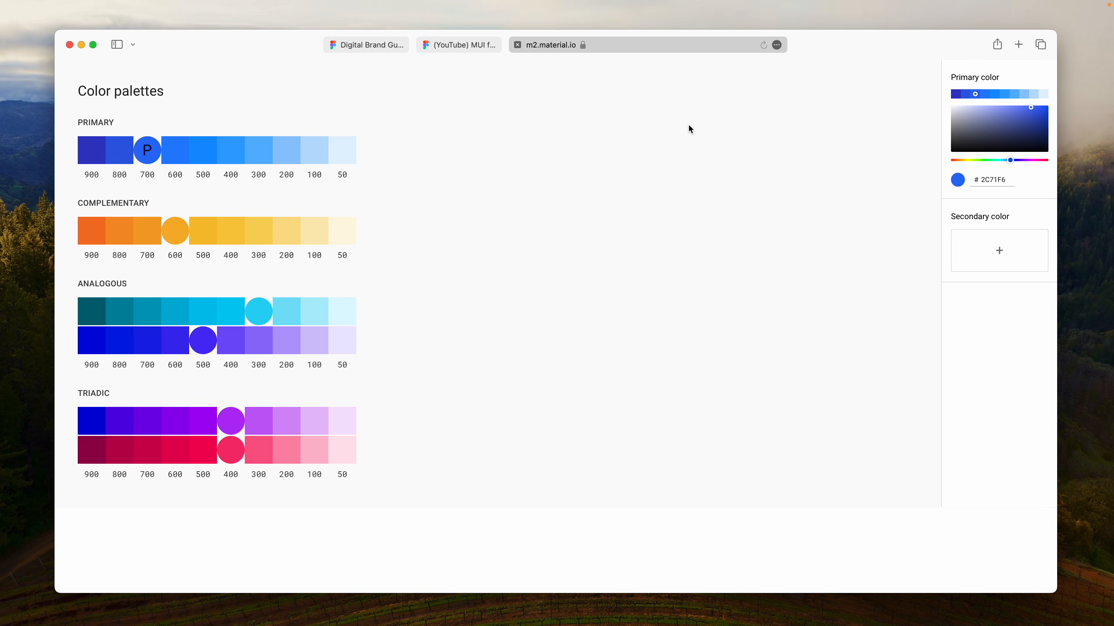
pyautogui.click(112, 154)
pyautogui.click(479, 45)
pyautogui.click(682, 397)
pyautogui.press('super+v')
# - Copy the primary 700 shade from the Material color tool and set the Figma blue/700 variable to 2C6FF6
pyautogui.click(728, 46)
pyautogui.click(147, 151)
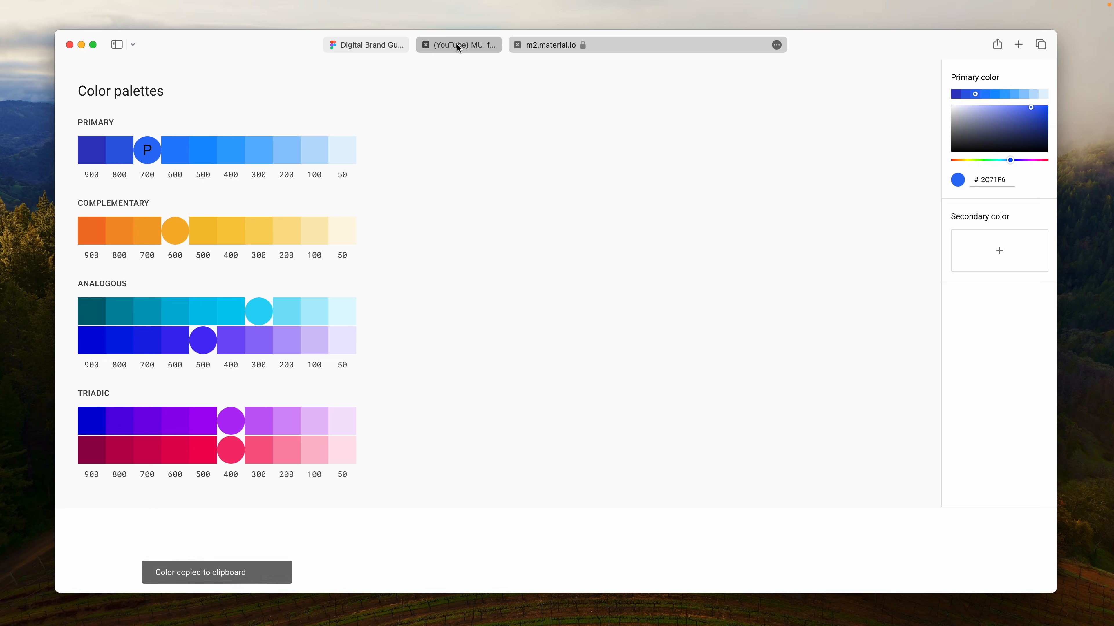
pyautogui.click(458, 46)
pyautogui.click(679, 374)
pyautogui.press('super+v')
# - Copy the primary 600 shade from the Material color tool and set the Figma blue/600 variable to 2383FF
pyautogui.click(722, 46)
pyautogui.click(175, 151)
pyautogui.click(467, 46)
pyautogui.click(679, 351)
pyautogui.press('super+v')
# - Copy the primary 500 shade from the Material color tool and set the Figma blue/500 variable to 0D92FF
pyautogui.click(717, 44)
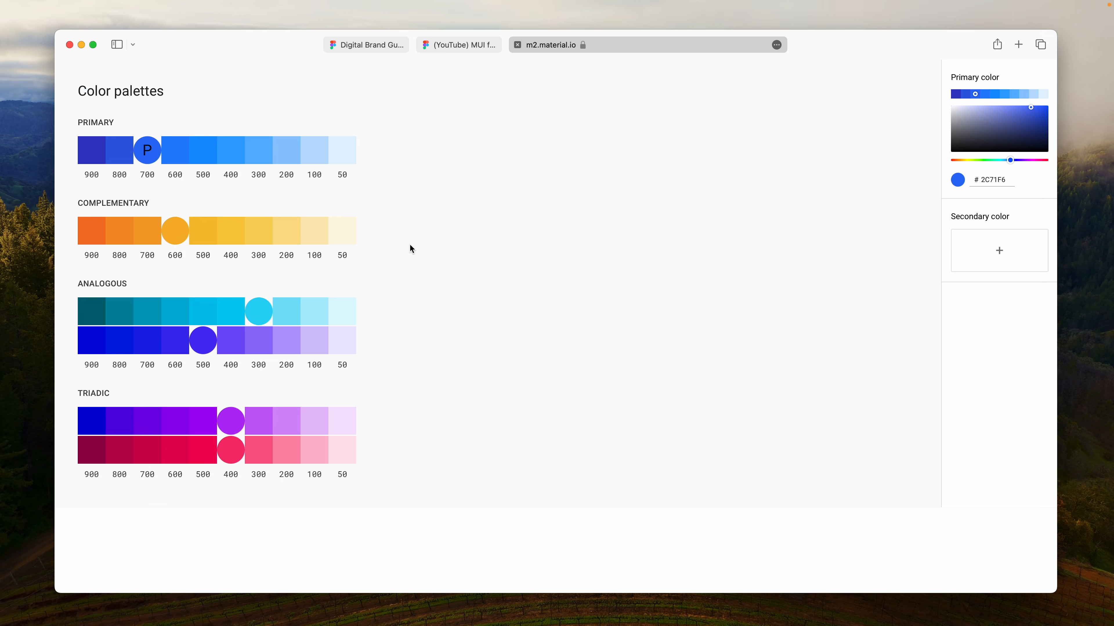
pyautogui.click(203, 151)
pyautogui.click(465, 46)
pyautogui.click(680, 327)
pyautogui.press('super+v')
# - Replace the Figma blue/400 variable's value with the primary 400 shade copied from the Material color tool
pyautogui.click(728, 45)
pyautogui.click(233, 151)
pyautogui.click(467, 45)
pyautogui.click(680, 303)
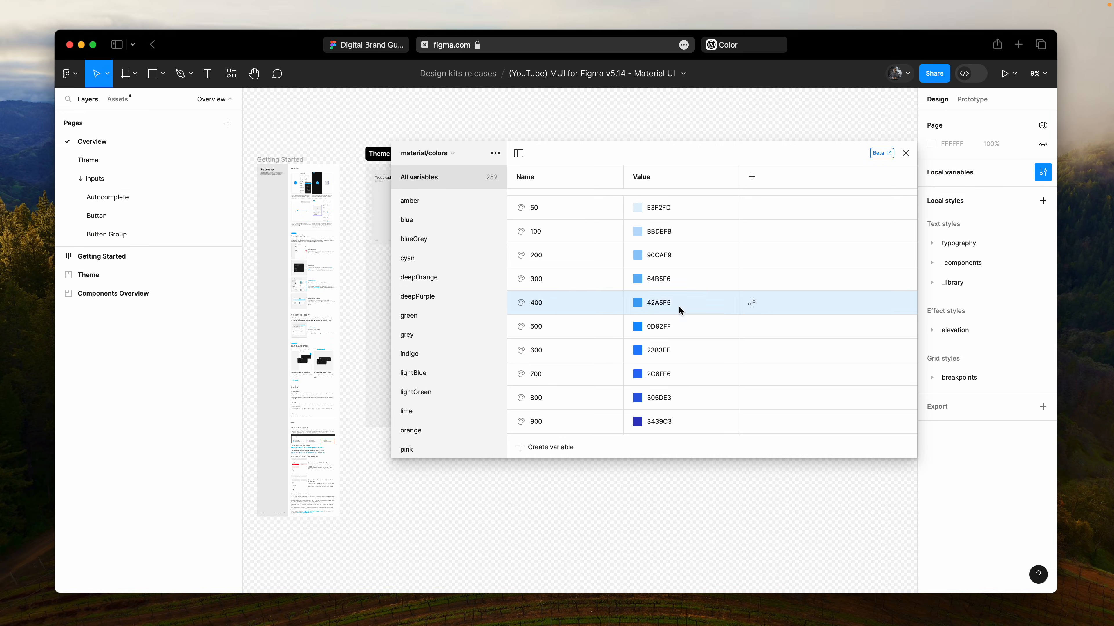
pyautogui.press('super+v')
# - Replace the Figma blue/300 variable's value with the primary 300 shade copied from the Material color tool
pyautogui.click(726, 49)
pyautogui.click(261, 151)
pyautogui.click(467, 47)
pyautogui.click(679, 279)
pyautogui.press('super+v')
# - Copy the primary 200 shade from the Material color tool and set the Figma blue/200 variable to 8EC9FF
pyautogui.click(730, 47)
pyautogui.click(290, 152)
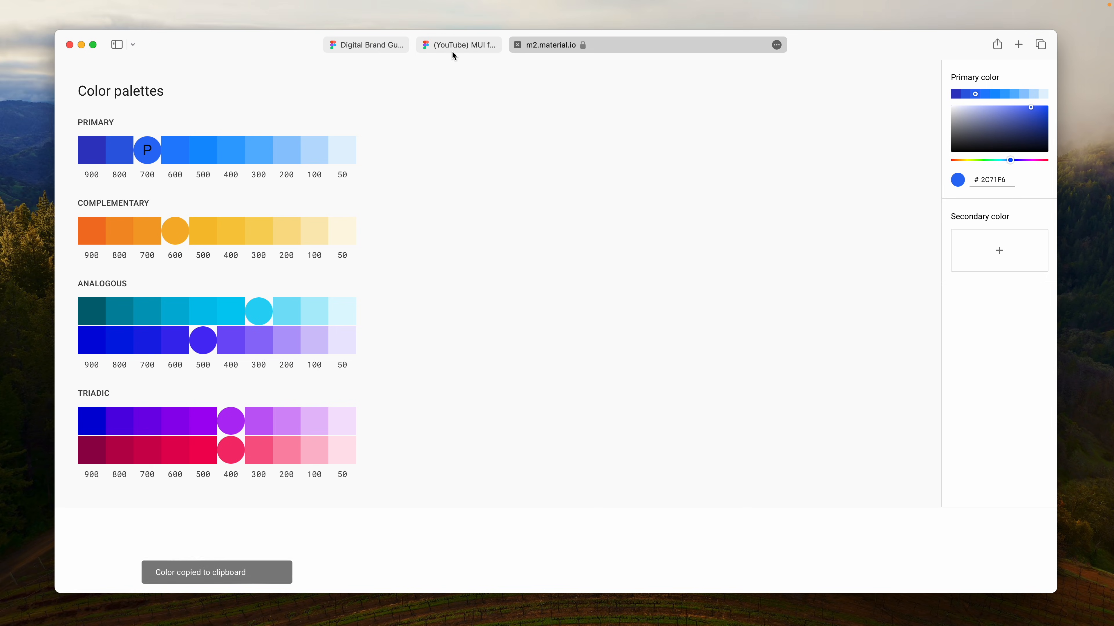
pyautogui.click(456, 47)
pyautogui.click(701, 255)
pyautogui.press('super+v')
# - Copy the primary 100 shade from the Material color tool and set the Figma blue/100 variable to #bbdeff
pyautogui.click(753, 48)
pyautogui.click(315, 152)
pyautogui.click(465, 46)
pyautogui.click(698, 235)
pyautogui.press('super+v')
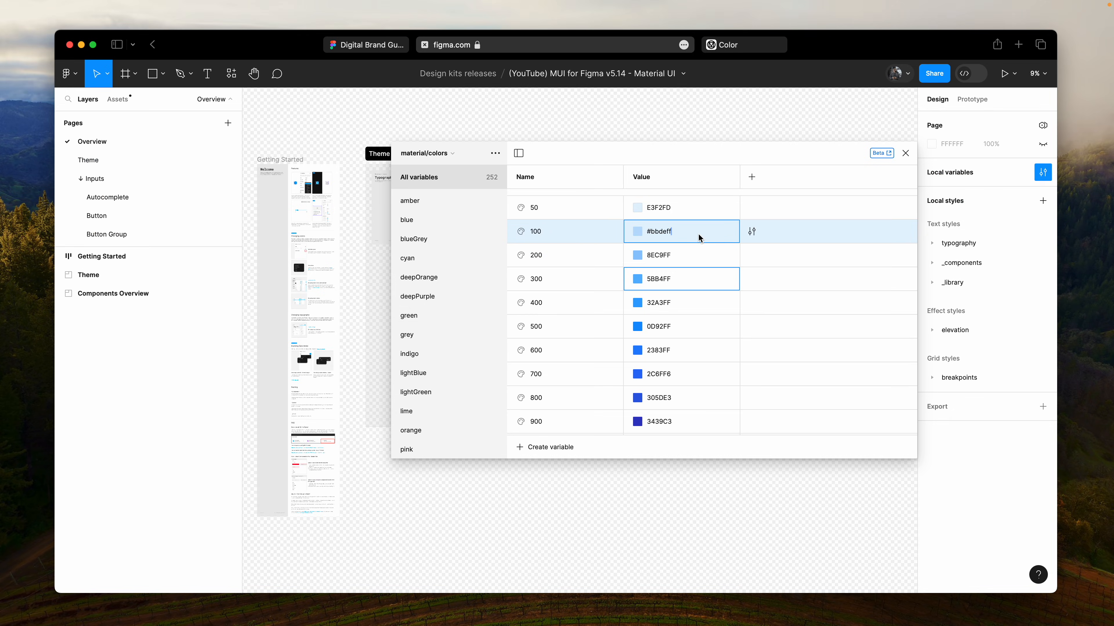
# - Replace the Figma blue/50 variable's value with the primary 50 shade copied from the Material color tool
pyautogui.click(730, 47)
pyautogui.click(458, 45)
pyautogui.click(684, 207)
pyautogui.press('super+v')
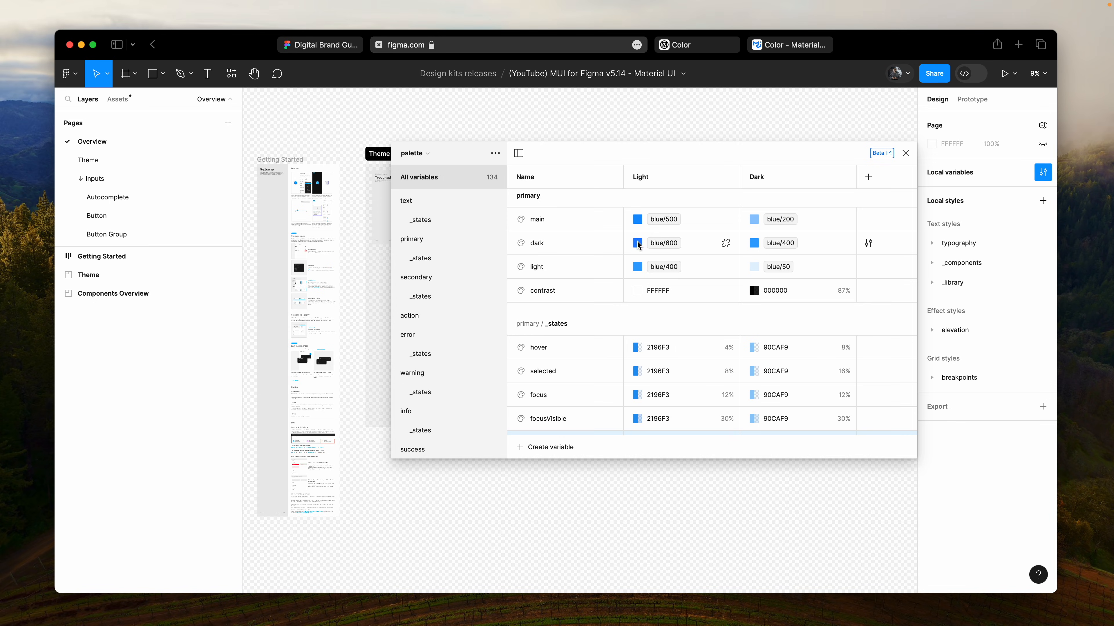
# - Set the light-mode hover, selected, focus and focusVisible colors of the primary/_states palette variables to 0D92FF
pyautogui.click(700, 229)
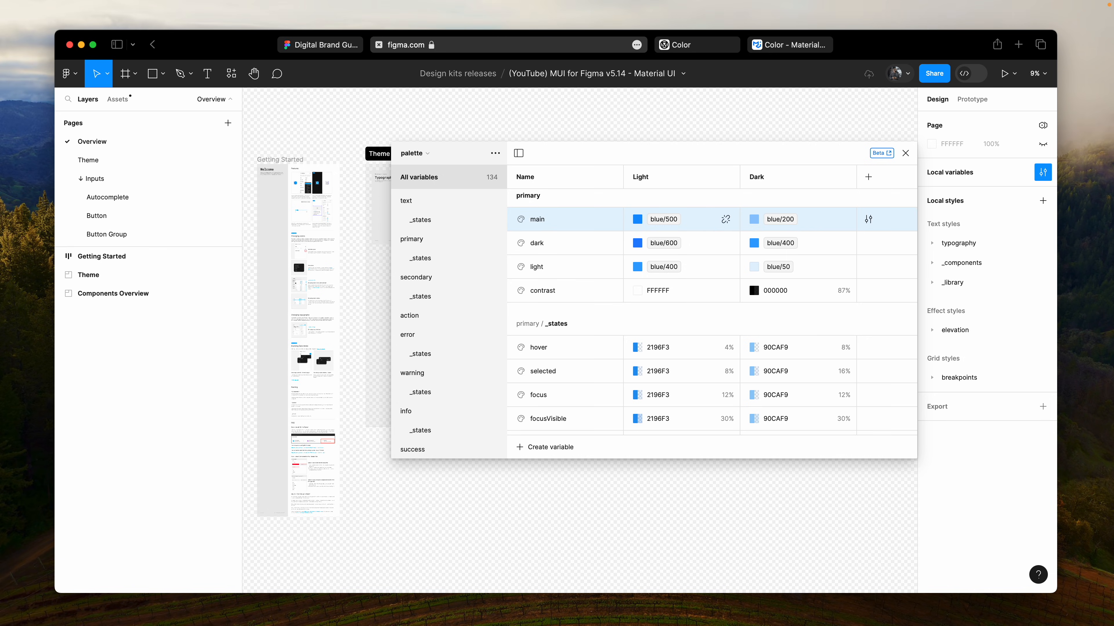
pyautogui.click(676, 374)
pyautogui.press('super+v')
pyautogui.click(678, 397)
# - Copy 8EC9FF from the dark-mode primary/main color into all five dark-mode primary/_states colors and close the variables window
pyautogui.press('super+v')
pyautogui.click(686, 386)
pyautogui.press('super+v')
pyautogui.scroll(2, 788, 376)
pyautogui.click(843, 234)
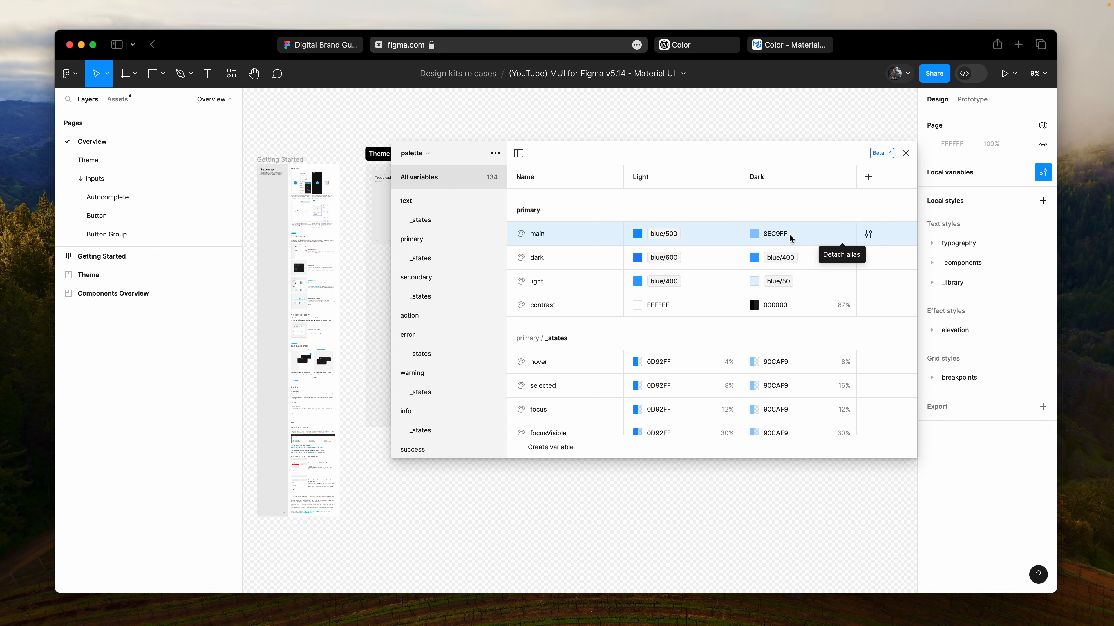
pyautogui.click(789, 235)
pyautogui.scroll(-2, 791, 242)
pyautogui.click(791, 299)
pyautogui.press('super+v')
pyautogui.click(793, 324)
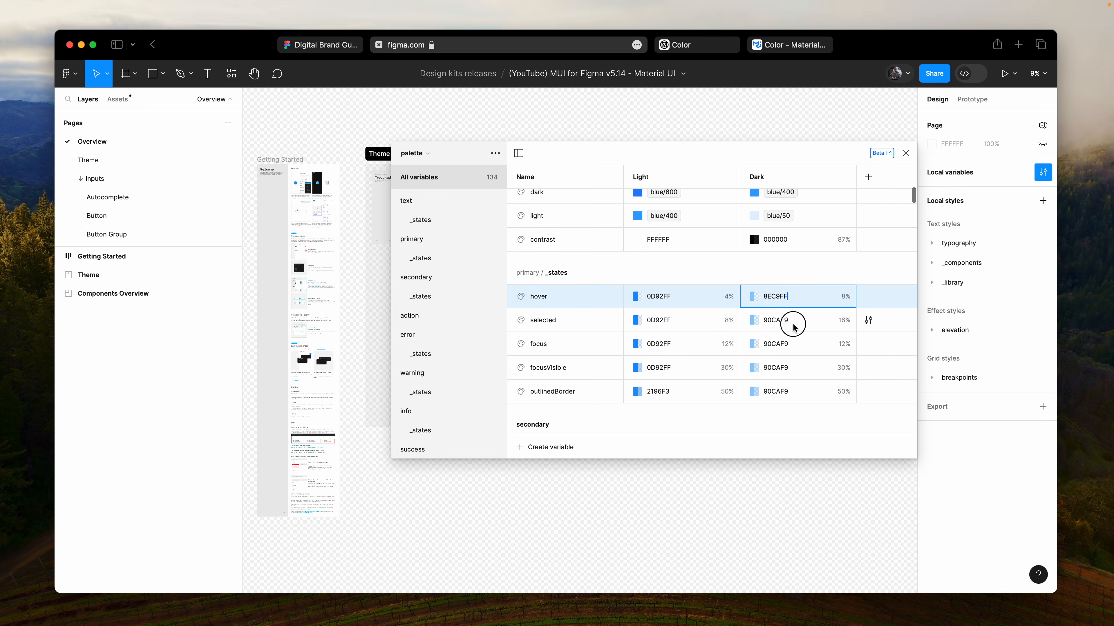
pyautogui.press('super+v')
pyautogui.click(795, 346)
pyautogui.press('super+v')
pyautogui.click(800, 371)
pyautogui.press('super+v')
pyautogui.click(803, 392)
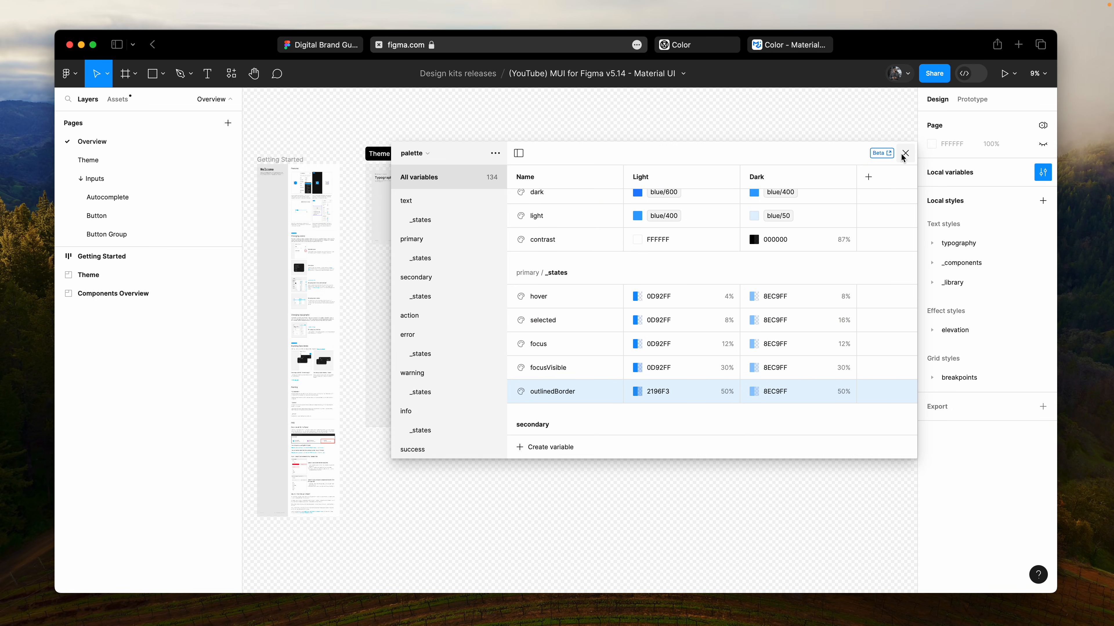
pyautogui.click(904, 154)
# - Switch the Figma interface theme to dark with the Inputs Overview components in view
pyautogui.scroll(10, 684, 196)
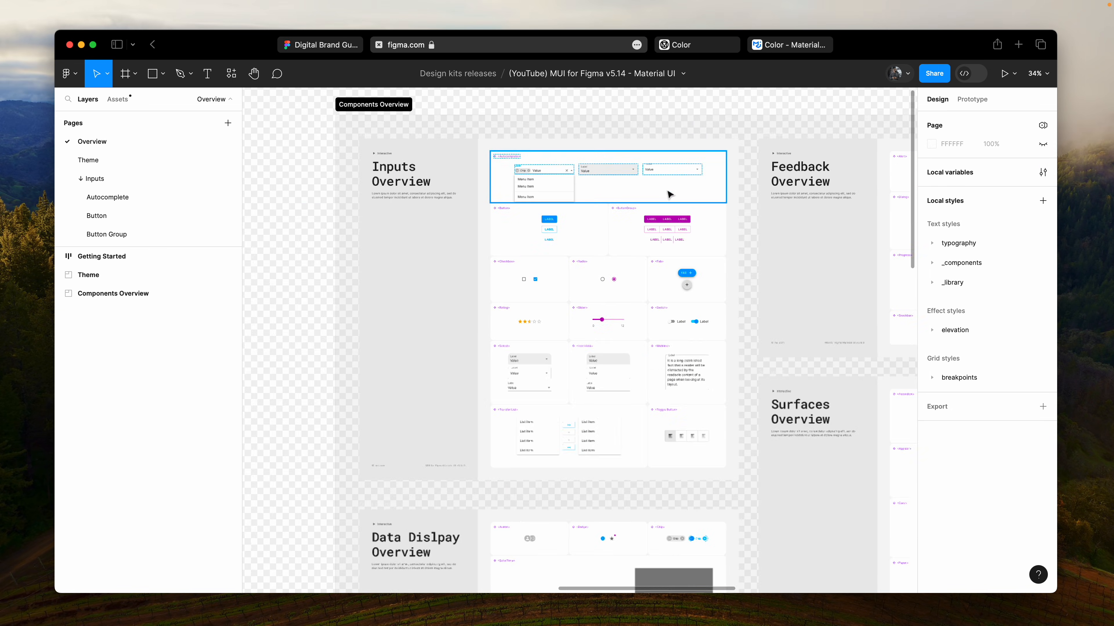
pyautogui.scroll(4, 589, 195)
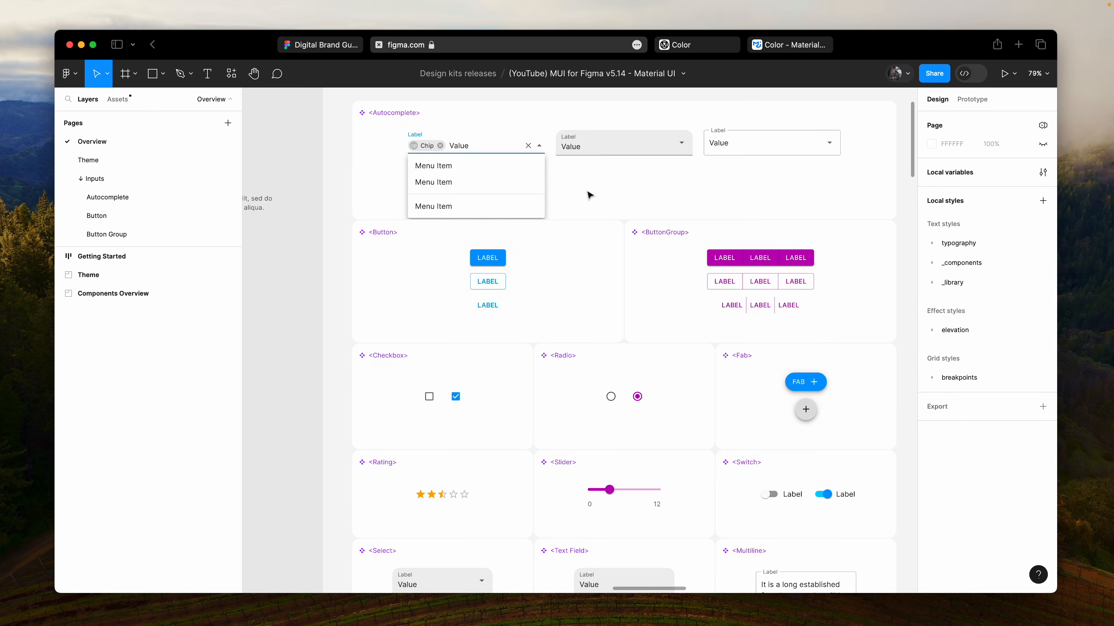
pyautogui.press('super+slash')
pyautogui.write('dark')
pyautogui.press('Return')
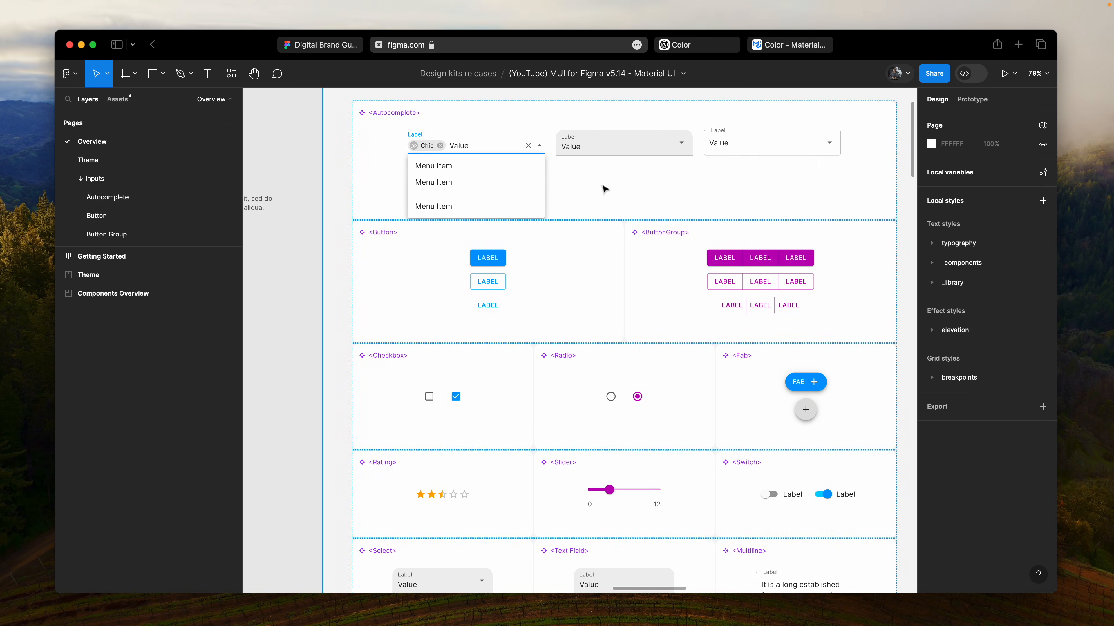
# - Set the Overview page's palette variable mode to Dark and review the component previews
pyautogui.click(1042, 126)
pyautogui.moveTo(964, 162)
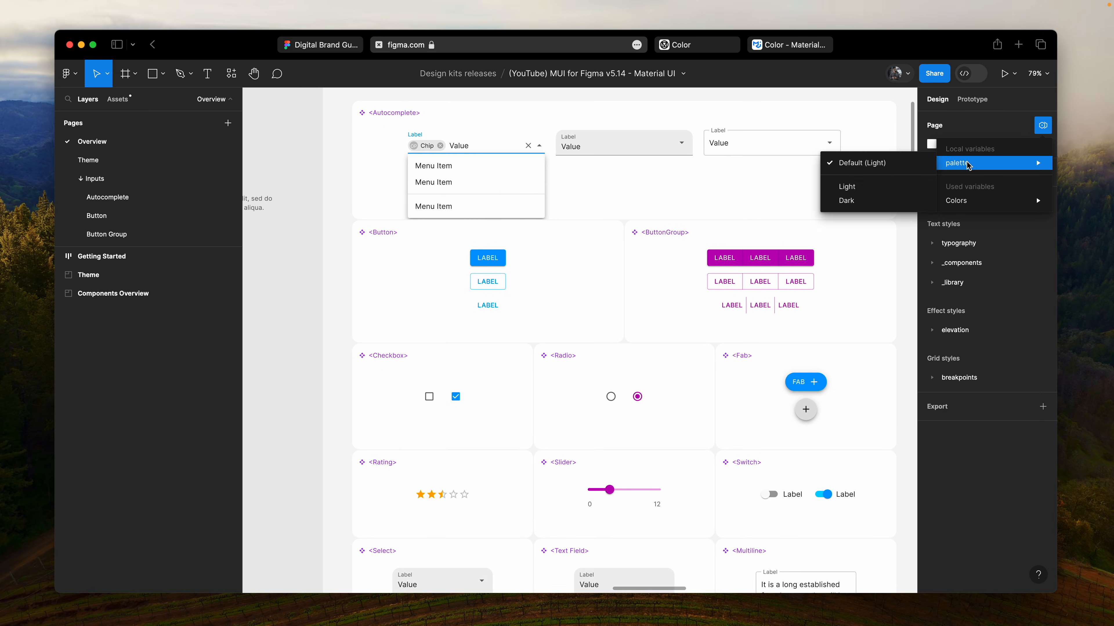
pyautogui.click(873, 202)
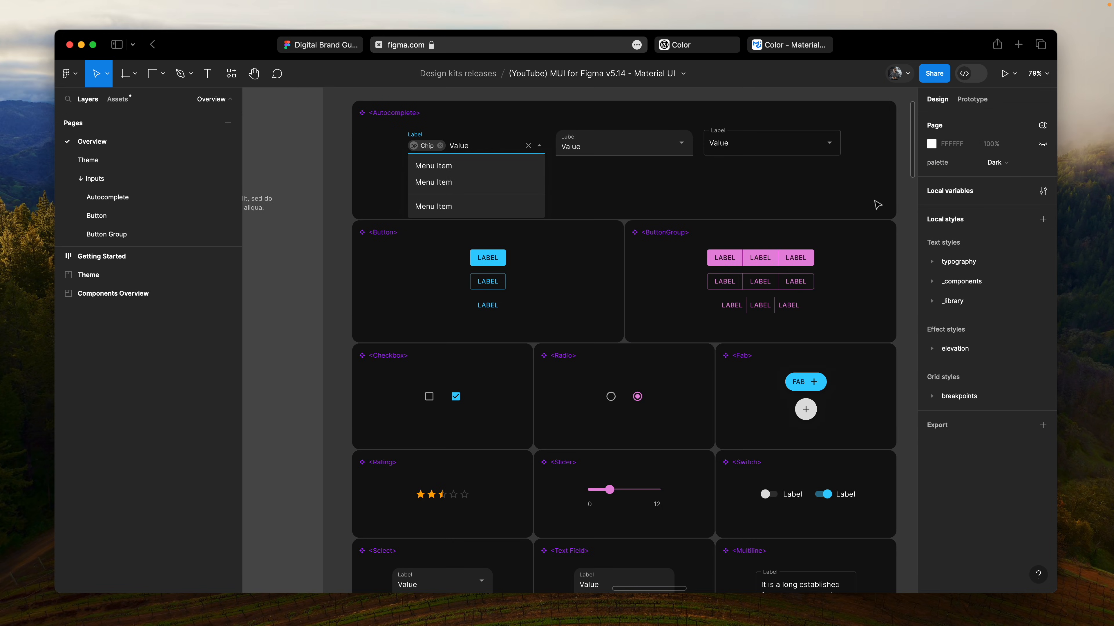
pyautogui.scroll(-15, 539, 219)
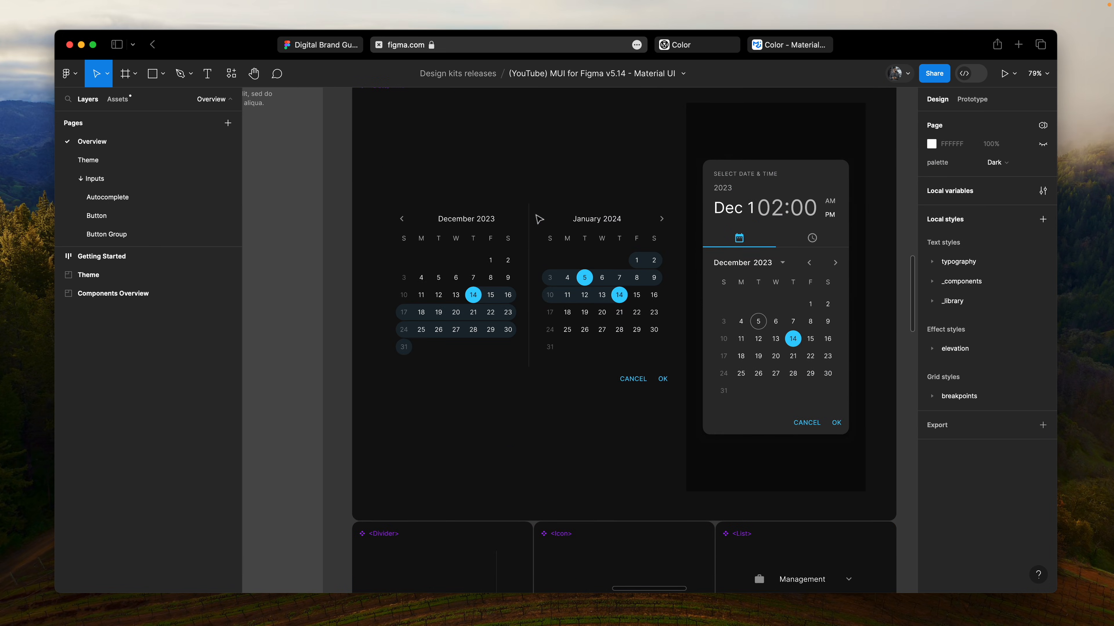
pyautogui.scroll(3, 539, 218)
pyautogui.scroll(-4, 539, 218)
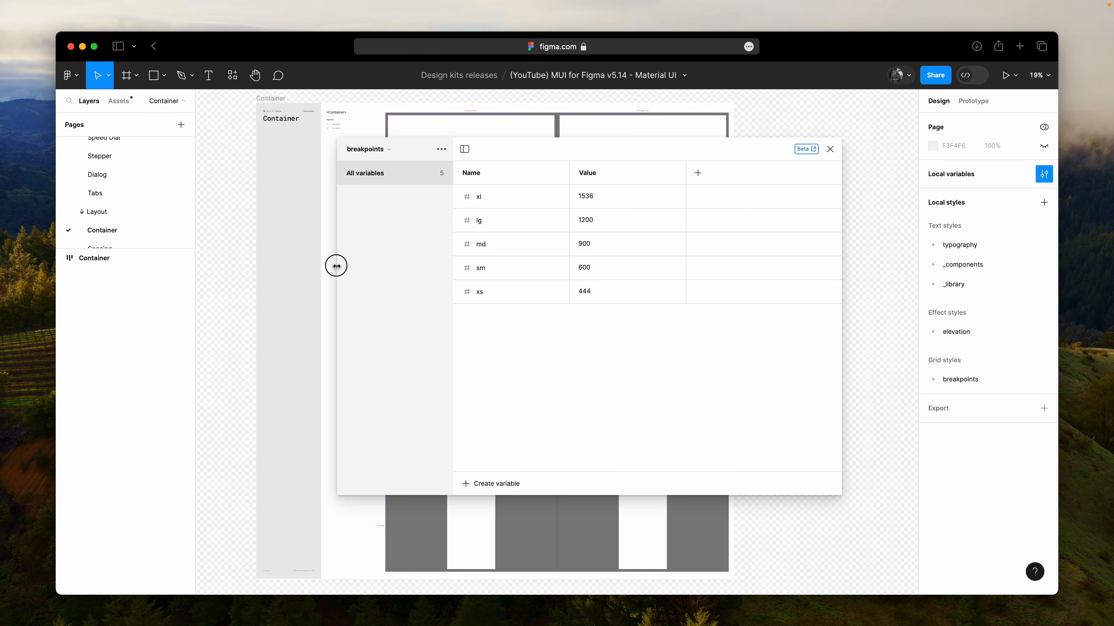
# - Narrow the breakpoints variables window by collapsing its group list and move it away from the container frames
pyautogui.moveTo(336, 266); pyautogui.dragTo(482, 263)
pyautogui.click(610, 149)
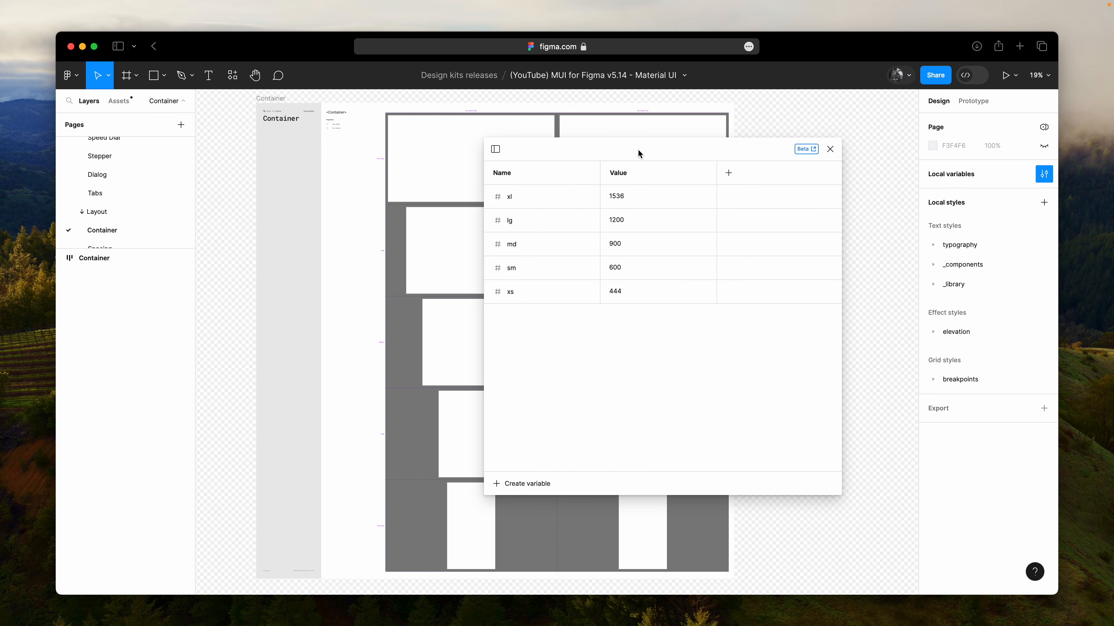
pyautogui.moveTo(638, 153); pyautogui.dragTo(833, 178)
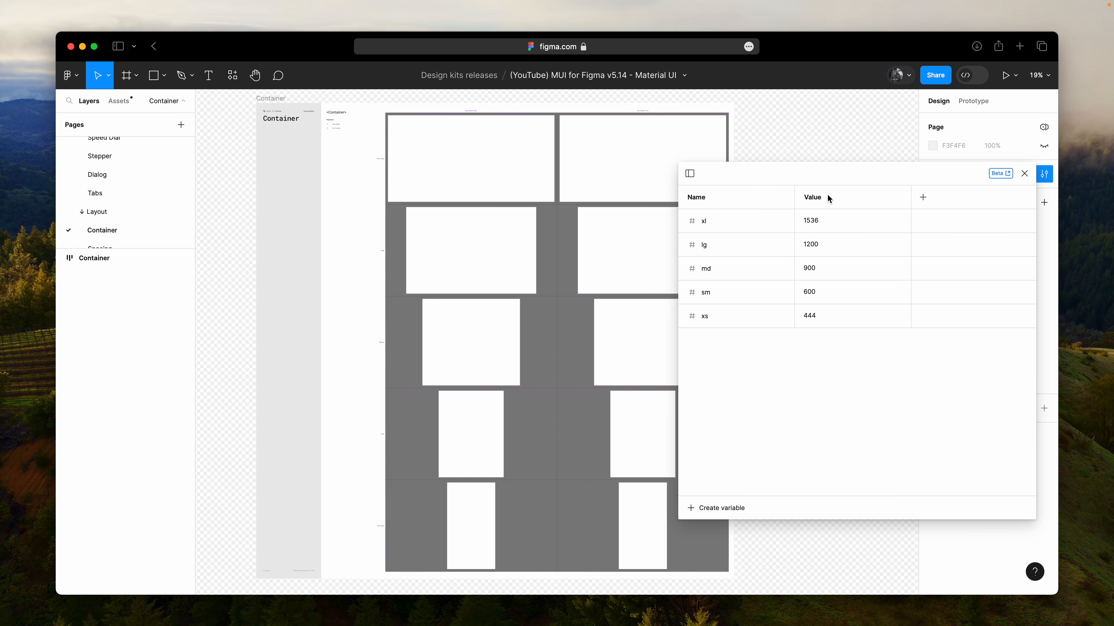
# - Set the breakpoints variables xl to 1440, lg to 960 and md to 700, and close the variables window
pyautogui.doubleClick(828, 222)
pyautogui.write('1440')
pyautogui.press('Return')
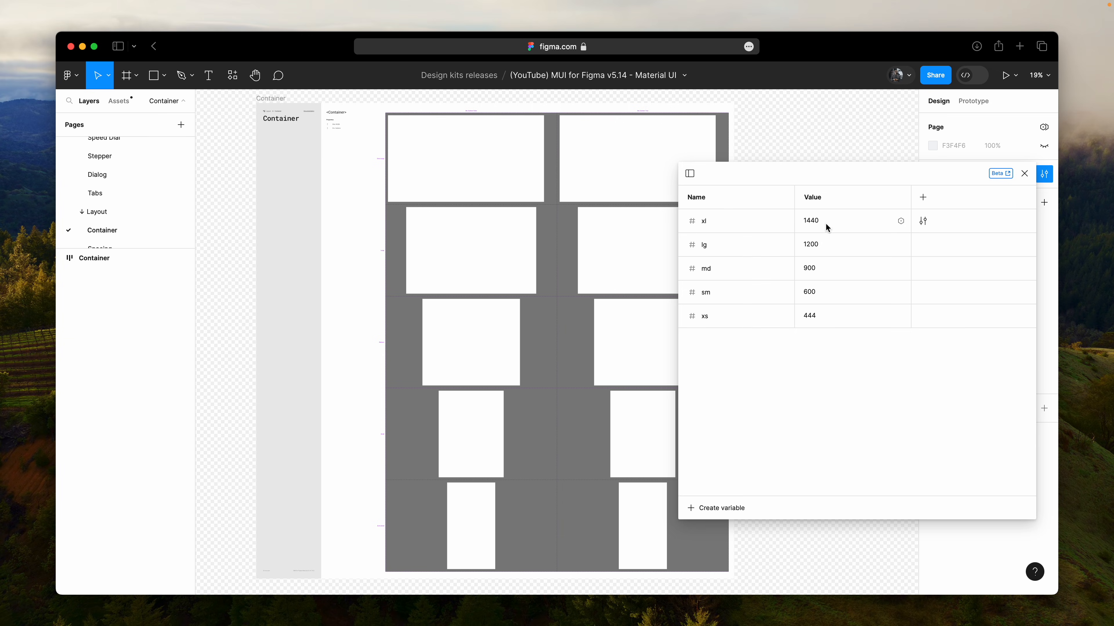
pyautogui.doubleClick(827, 245)
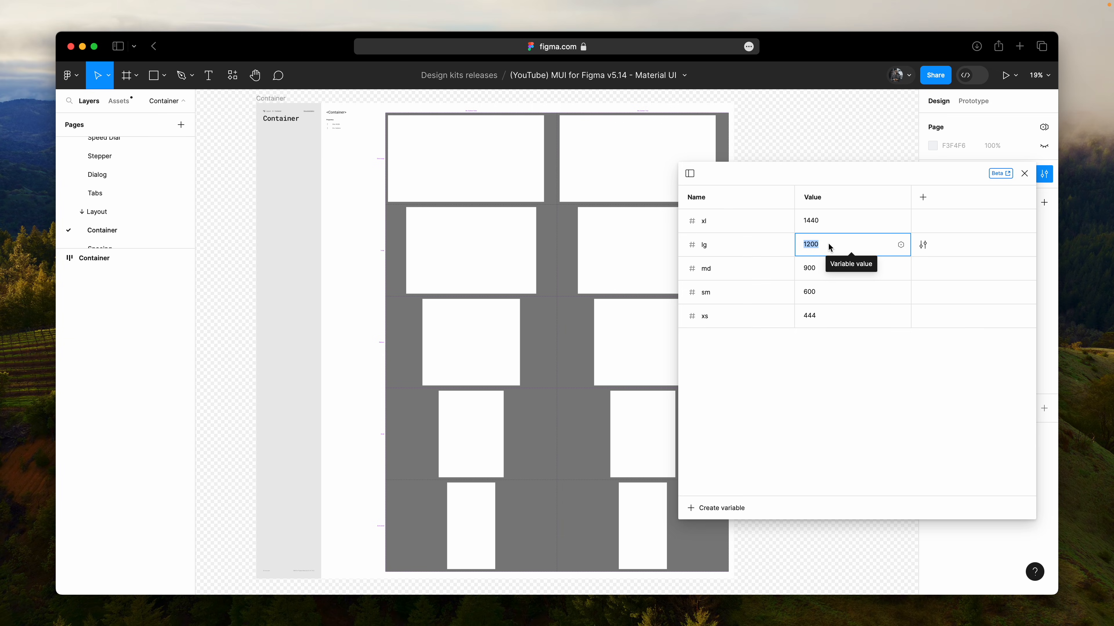
pyautogui.write('960')
pyautogui.press('Return')
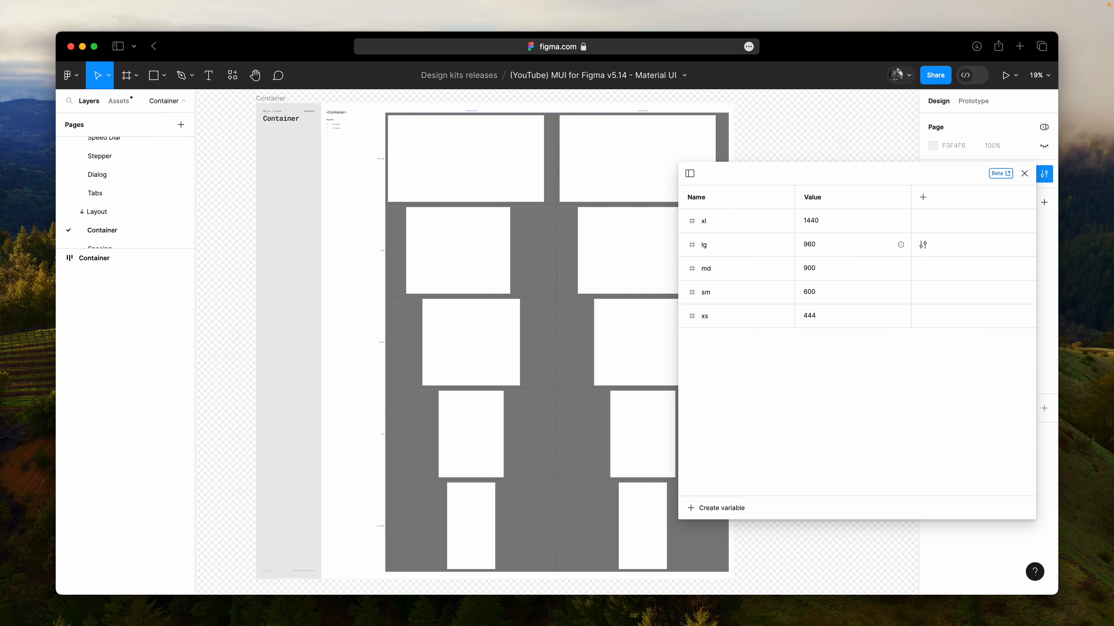
pyautogui.doubleClick(839, 268)
pyautogui.write('700')
pyautogui.press('Return')
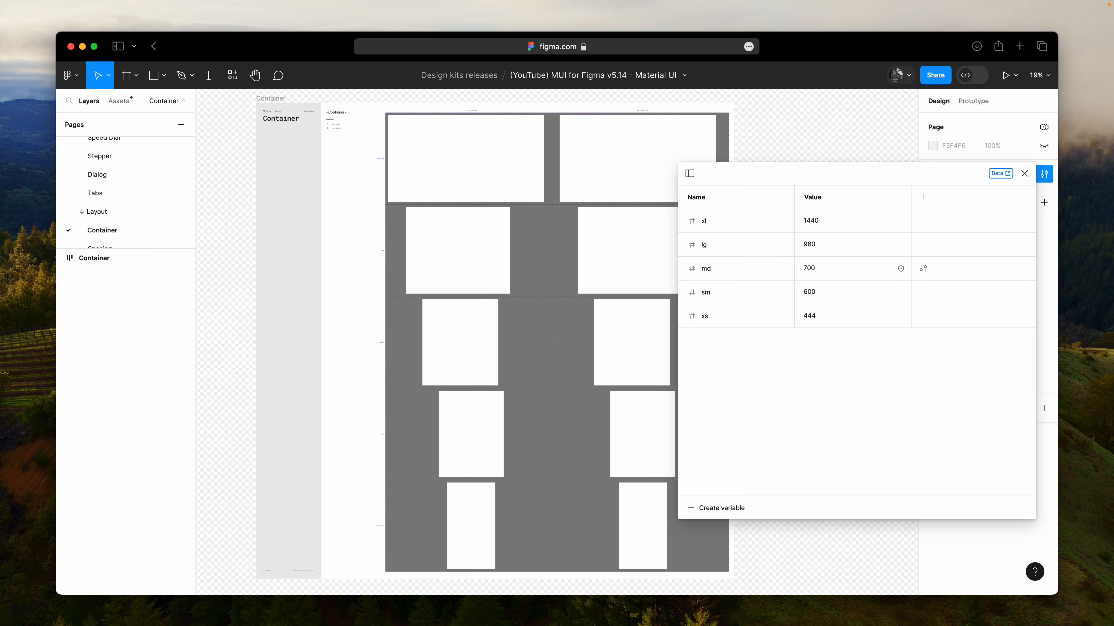
pyautogui.click(1023, 175)
# - Select the Main frame inside the Extra Large container variant with gutters and show the layout grids
pyautogui.click(455, 186)
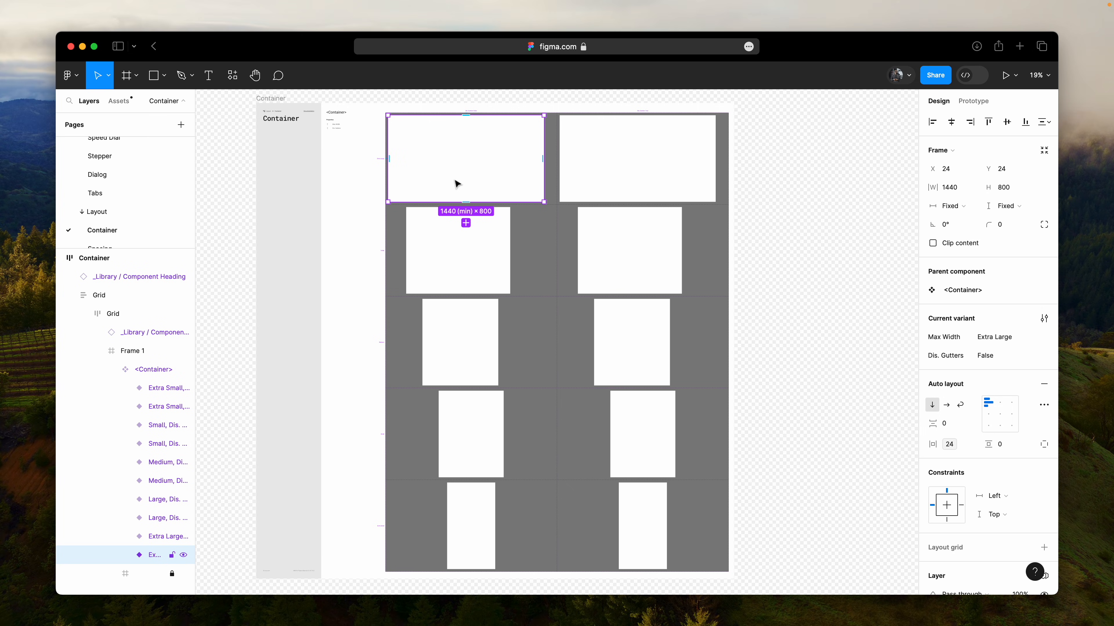
pyautogui.press('Return')
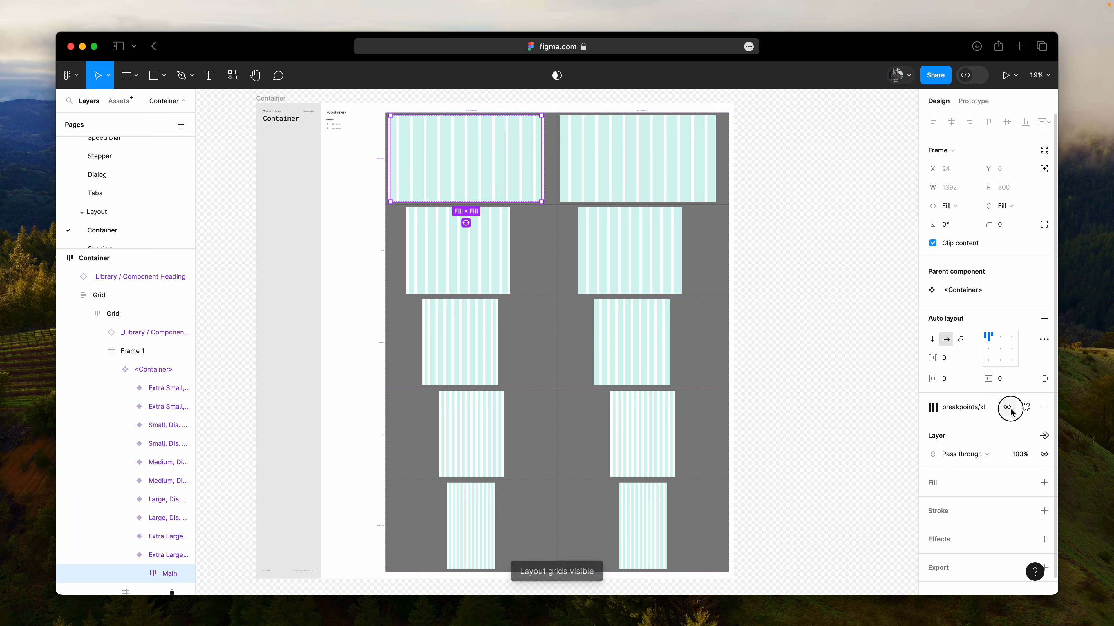
pyautogui.click(1008, 408)
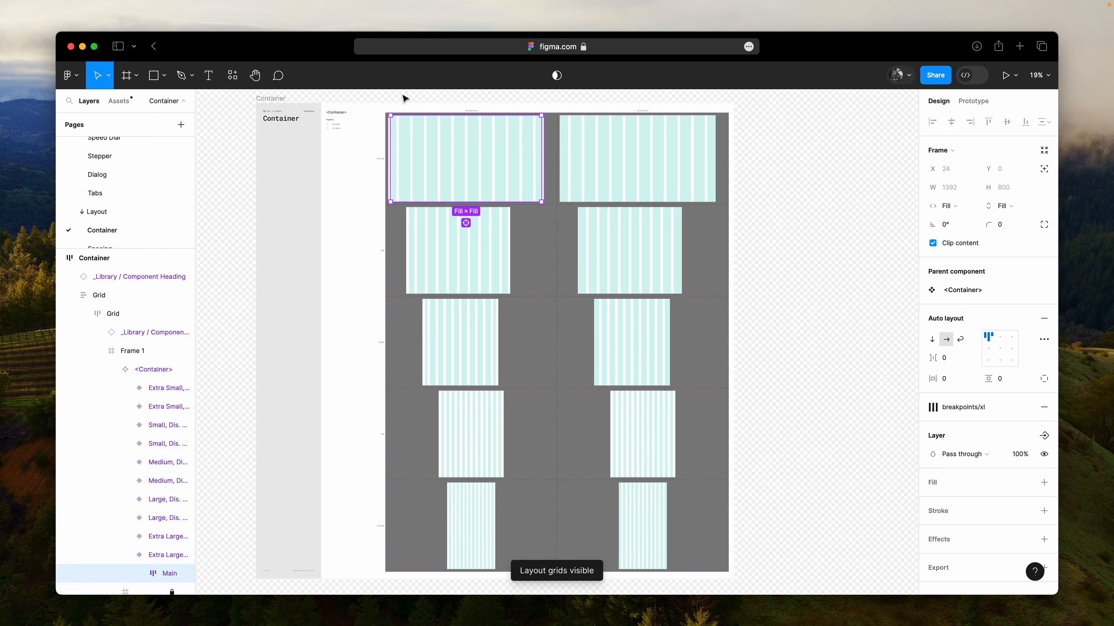
pyautogui.scroll(10, 398, 94)
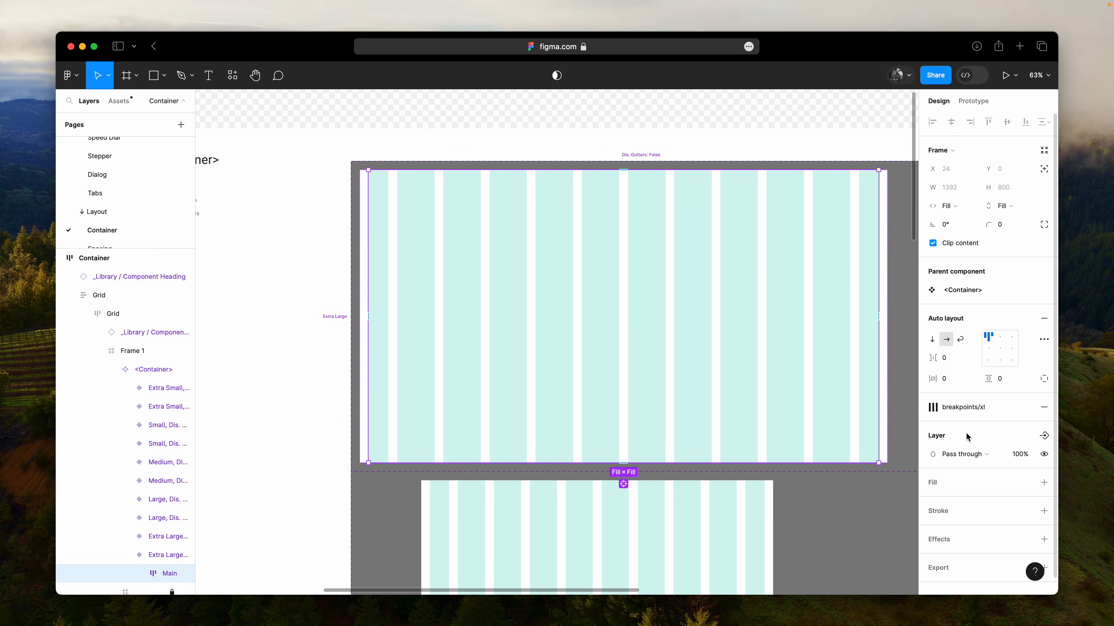
# - Edit the xl grid style applied to the Main frame, setting its column width to 94 px
pyautogui.click(968, 408)
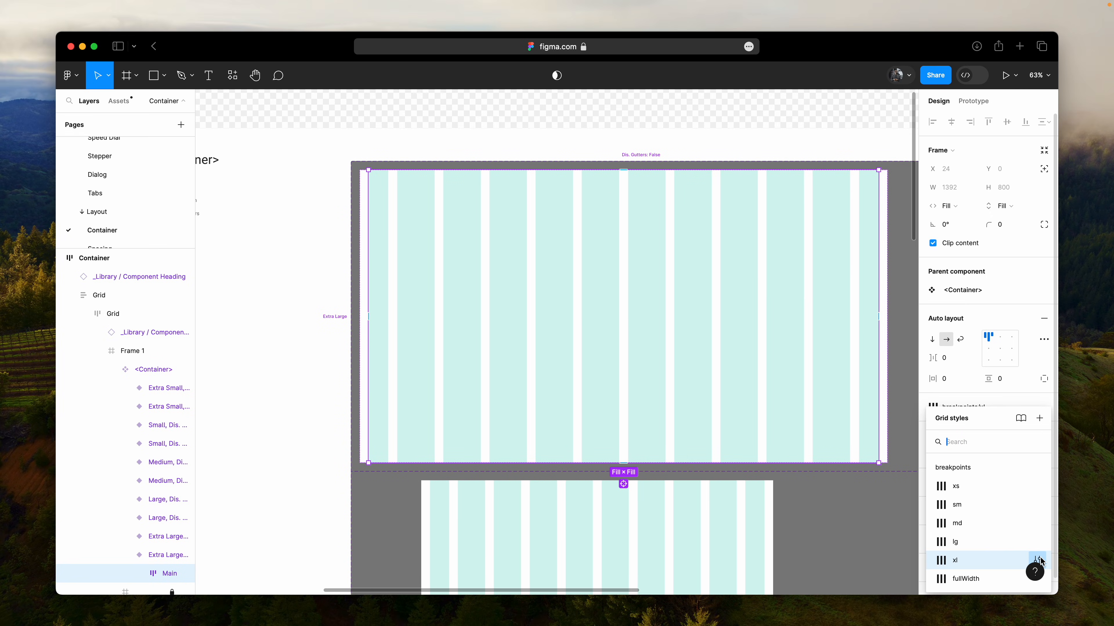
pyautogui.click(1037, 561)
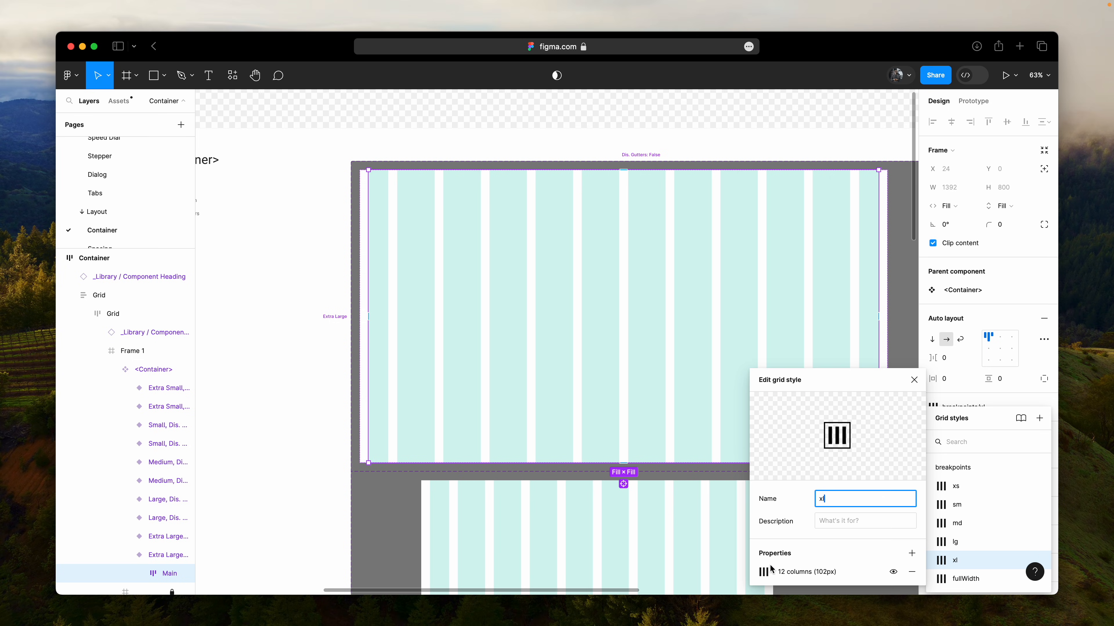
pyautogui.click(764, 572)
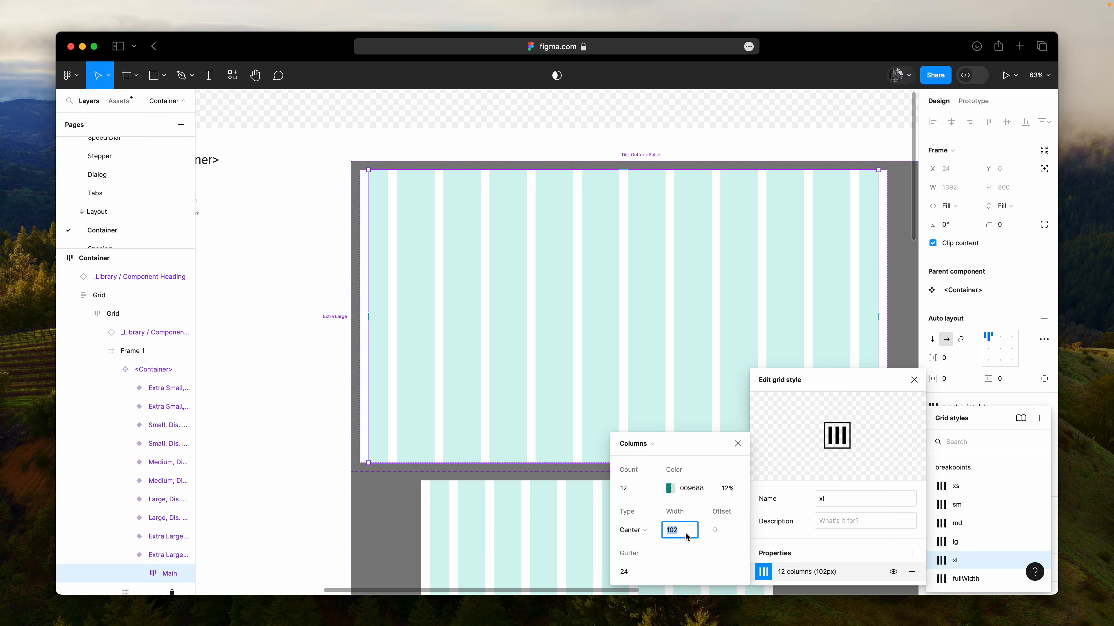
pyautogui.press('Down')
pyautogui.hotkey('shift', 'Down')
pyautogui.press('Up')
pyautogui.press('Up')
pyautogui.press('Up')
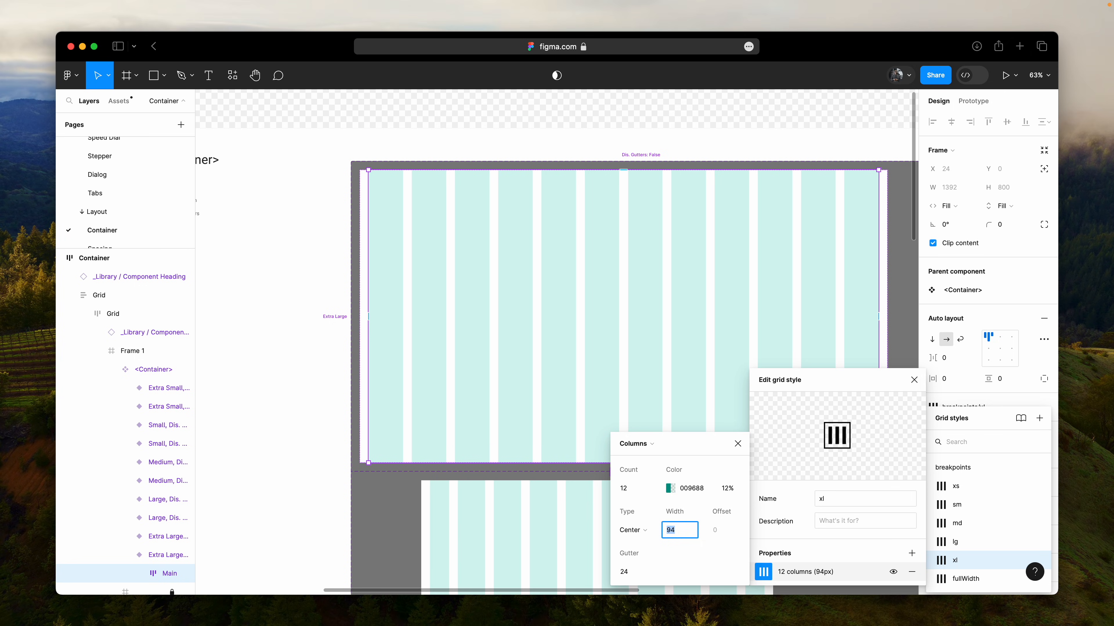
pyautogui.click(738, 444)
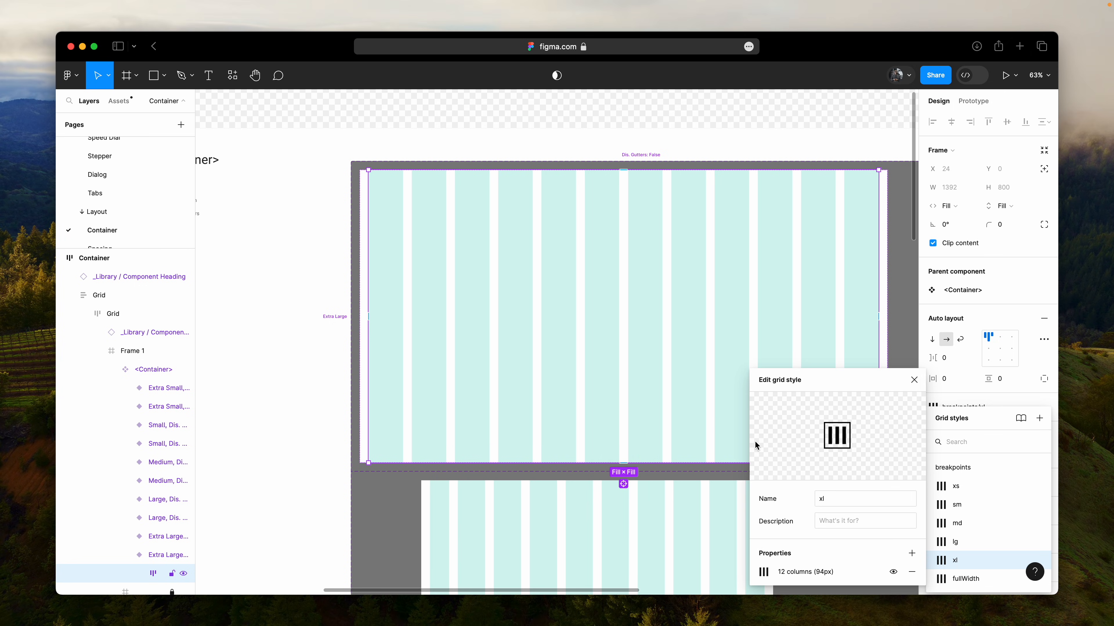
# - Edit the lg grid style for the Large container, setting its column width to 54 px
pyautogui.click(1038, 543)
pyautogui.scroll(-6, 592, 434)
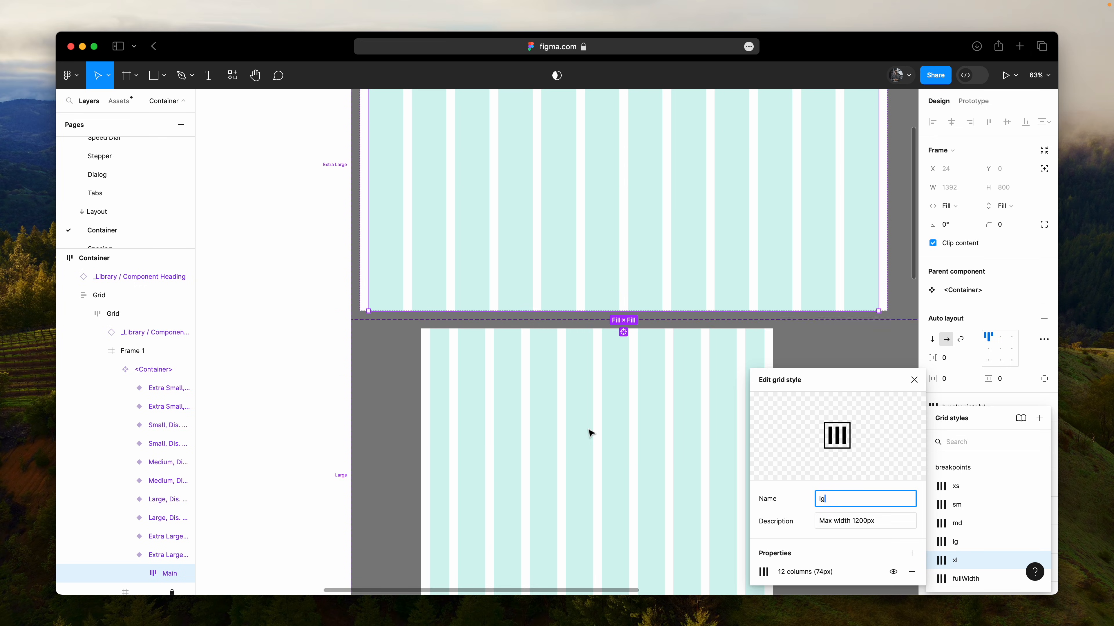
pyautogui.click(768, 578)
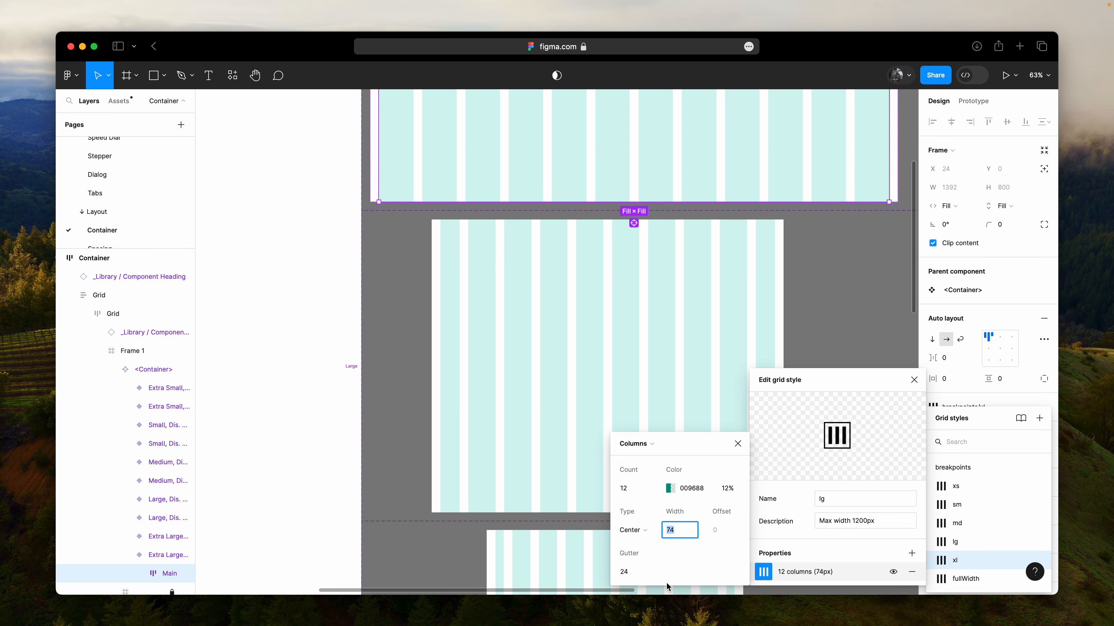
pyautogui.hotkey('shift', 'Down')
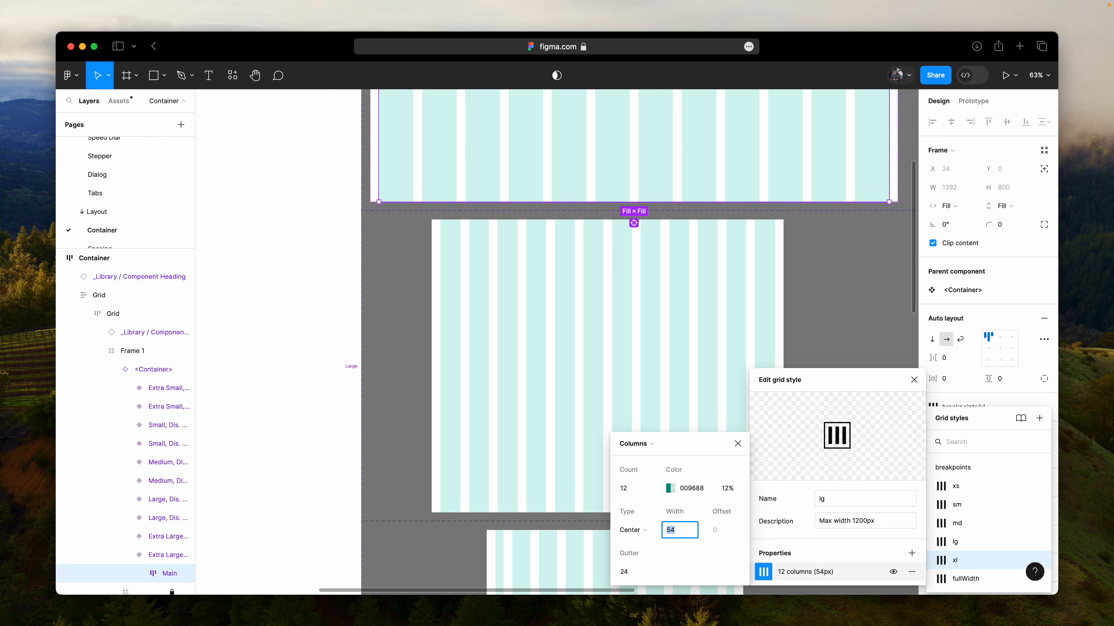
pyautogui.press('Down')
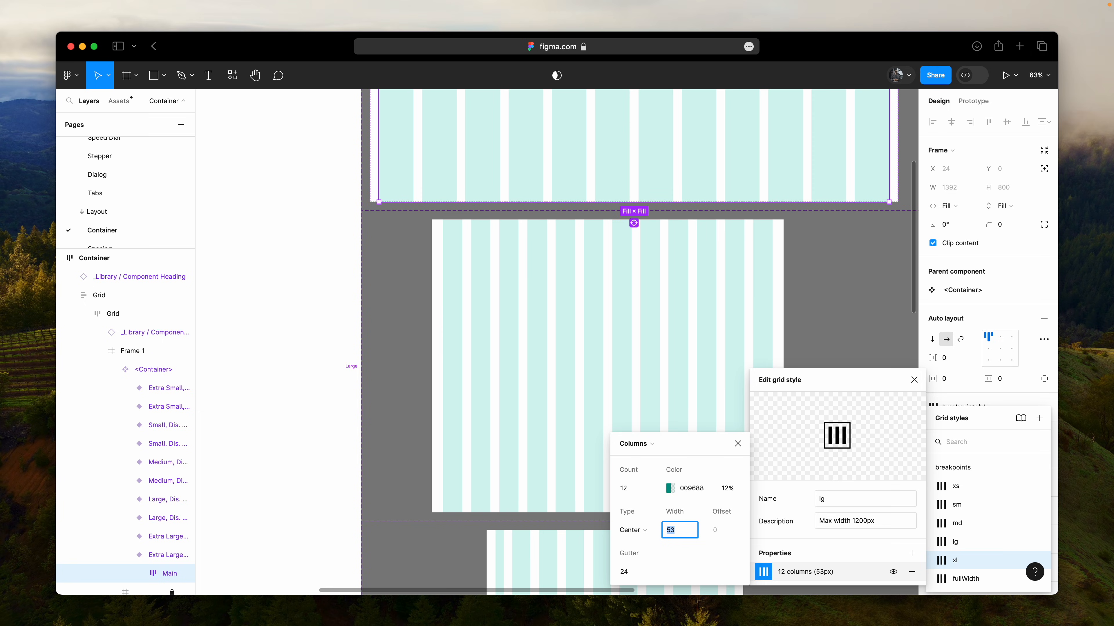
pyautogui.press('Up')
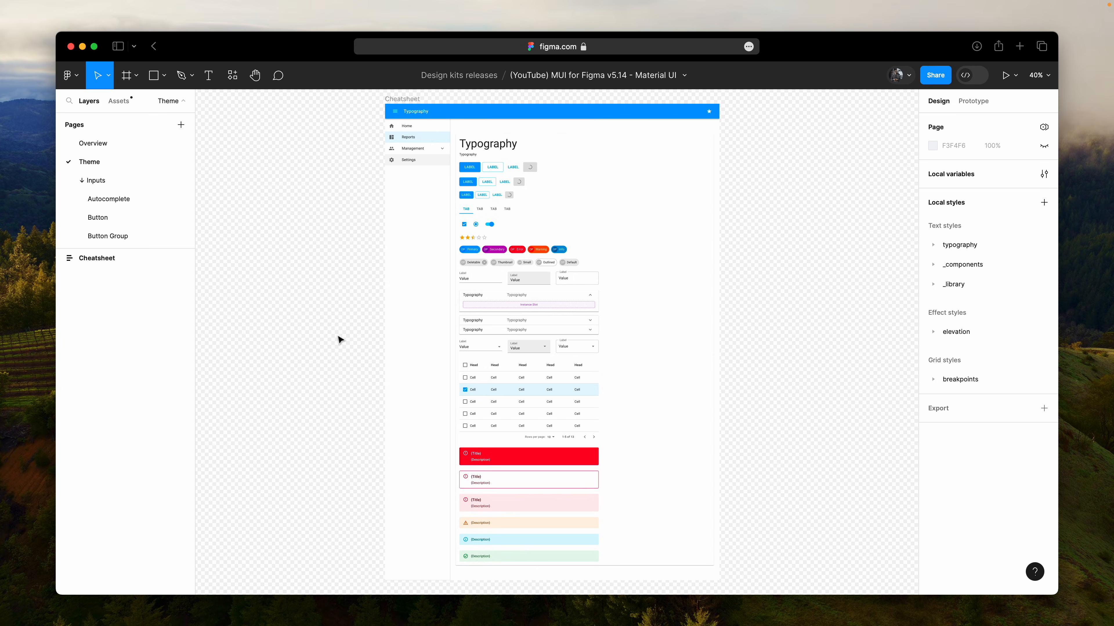
# - Set the borderRadius variable in the shape collection of the local variables to 16
pyautogui.click(1044, 174)
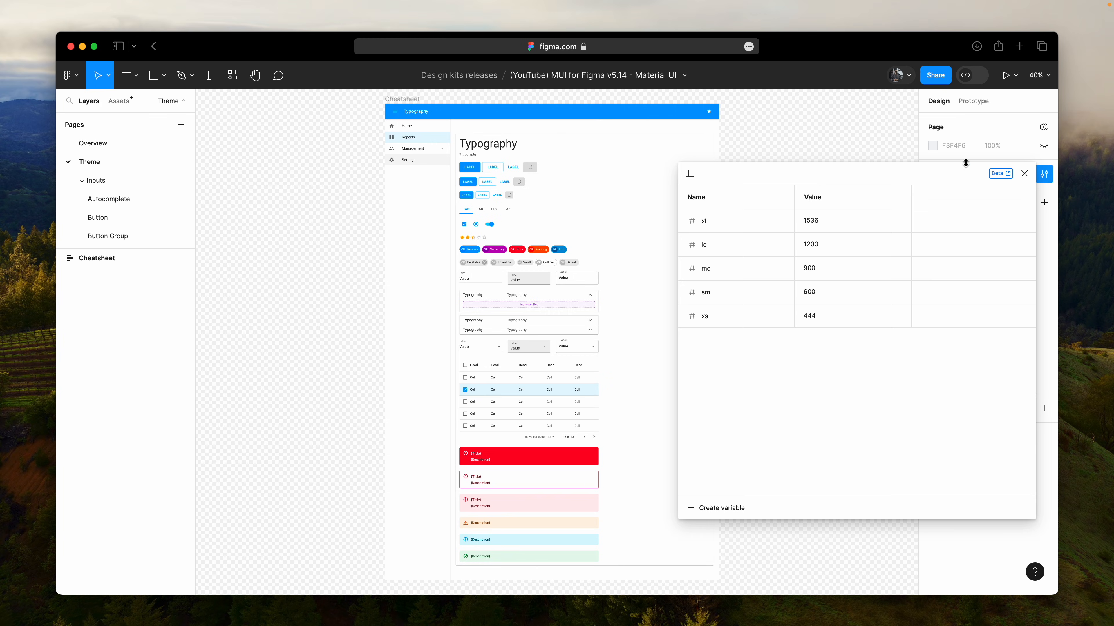
pyautogui.click(690, 173)
pyautogui.click(703, 176)
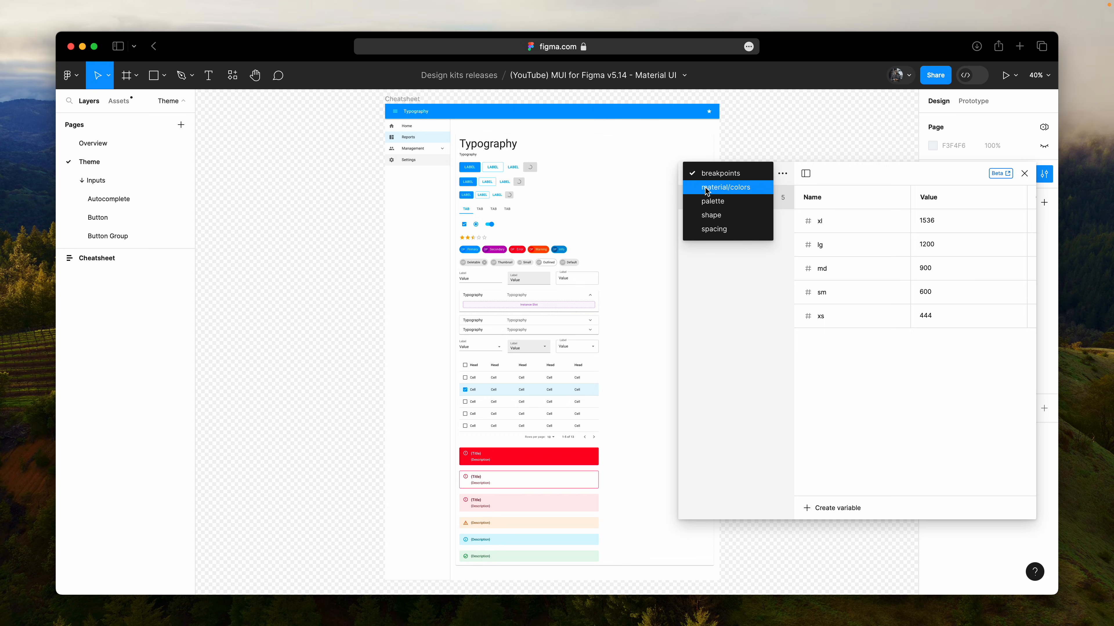
pyautogui.click(719, 216)
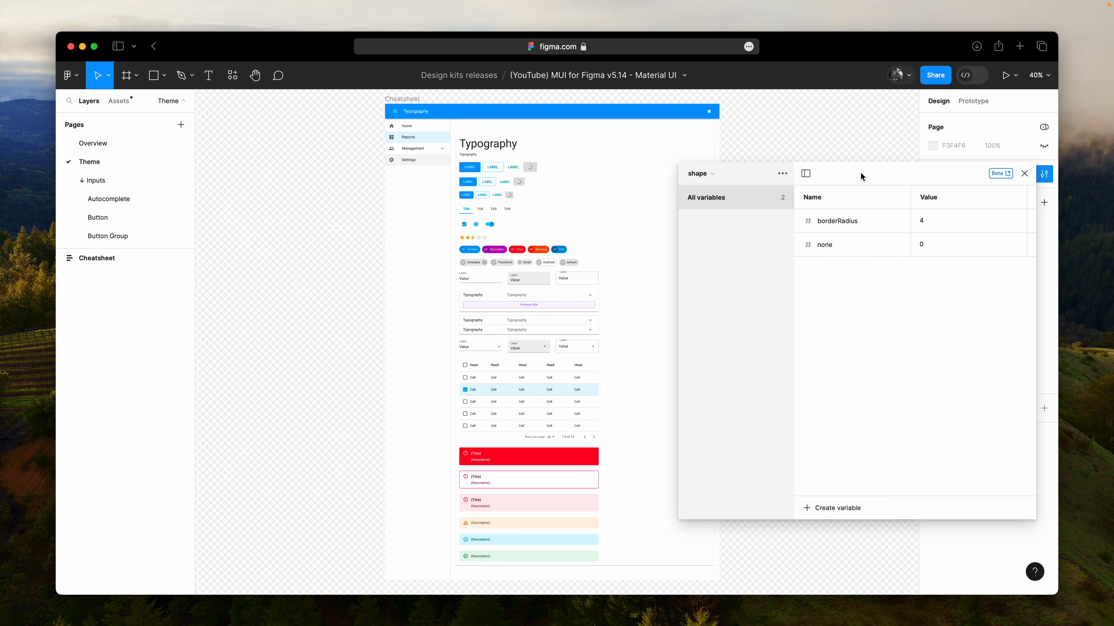
pyautogui.scroll(6, 480, 142)
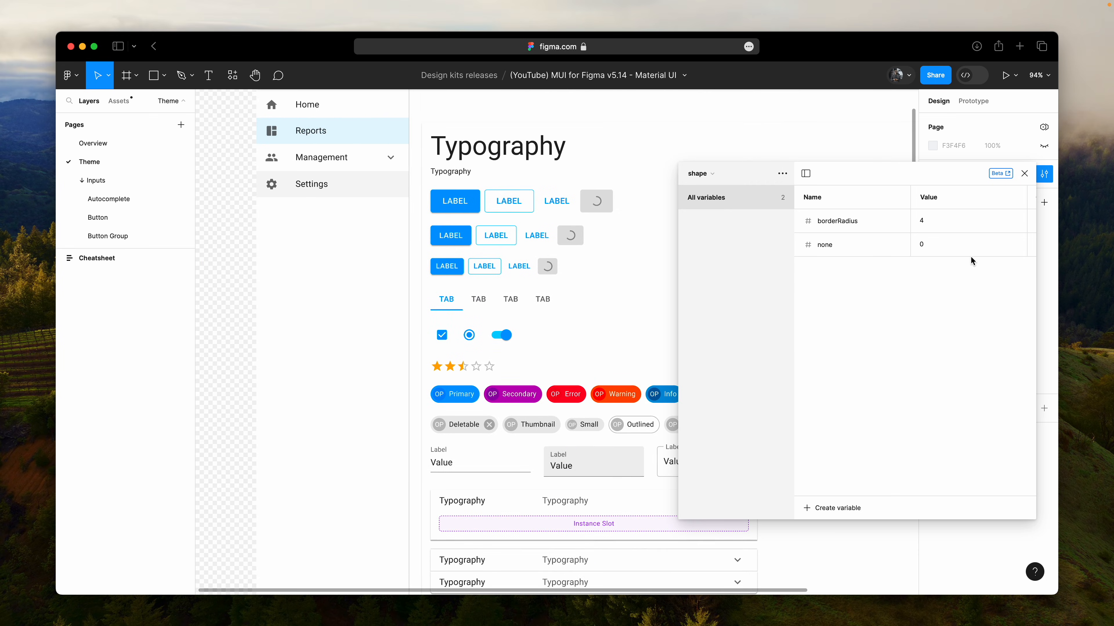
pyautogui.click(955, 221)
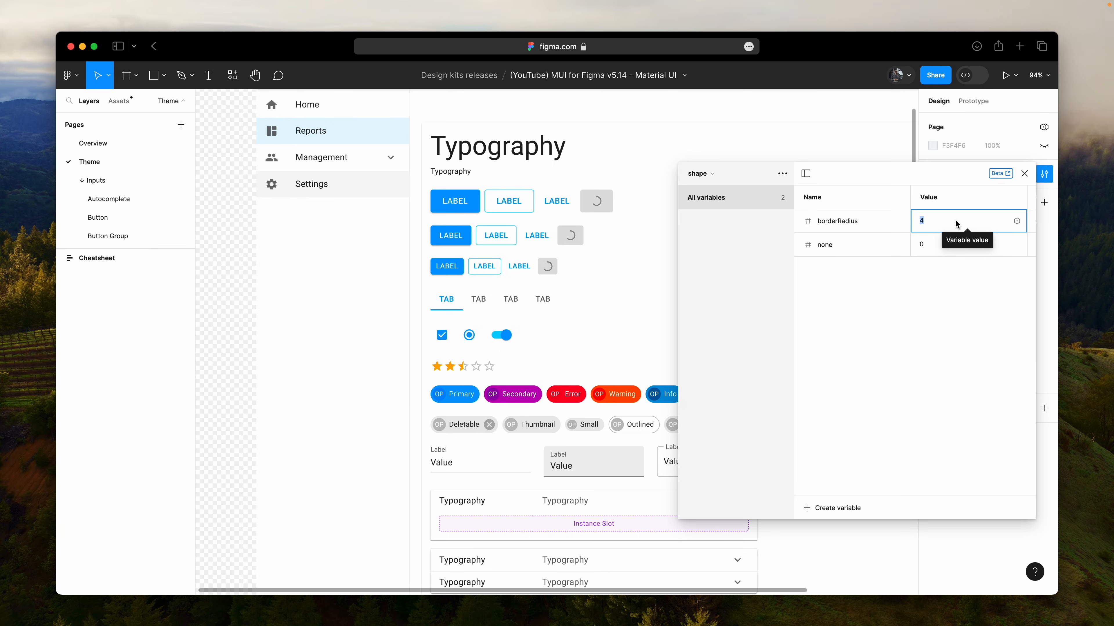
pyautogui.write('16')
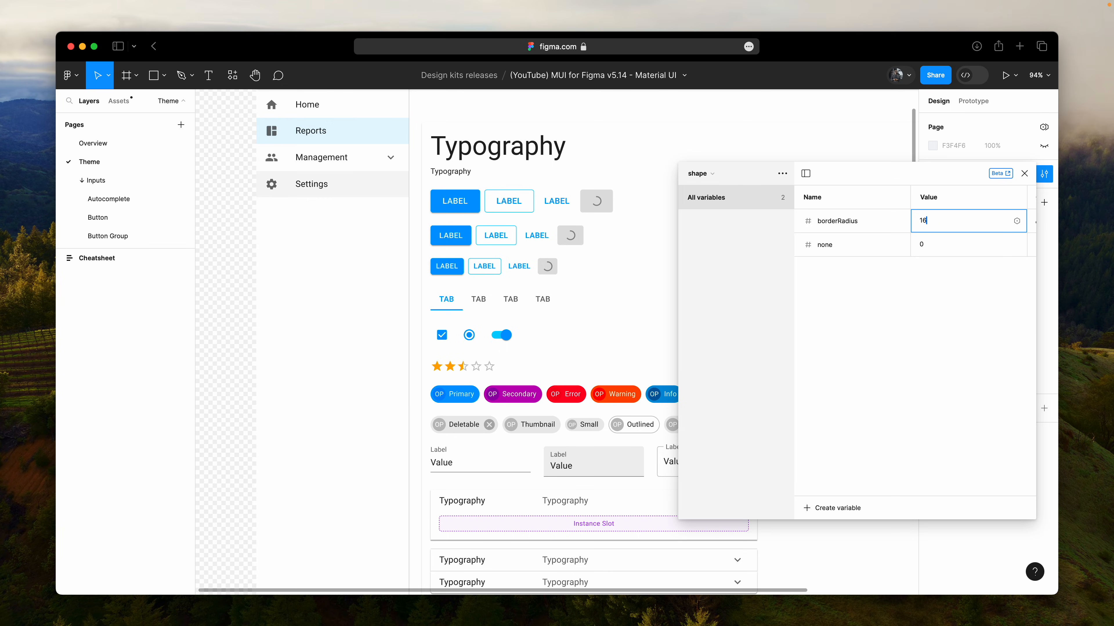
pyautogui.press('Return')
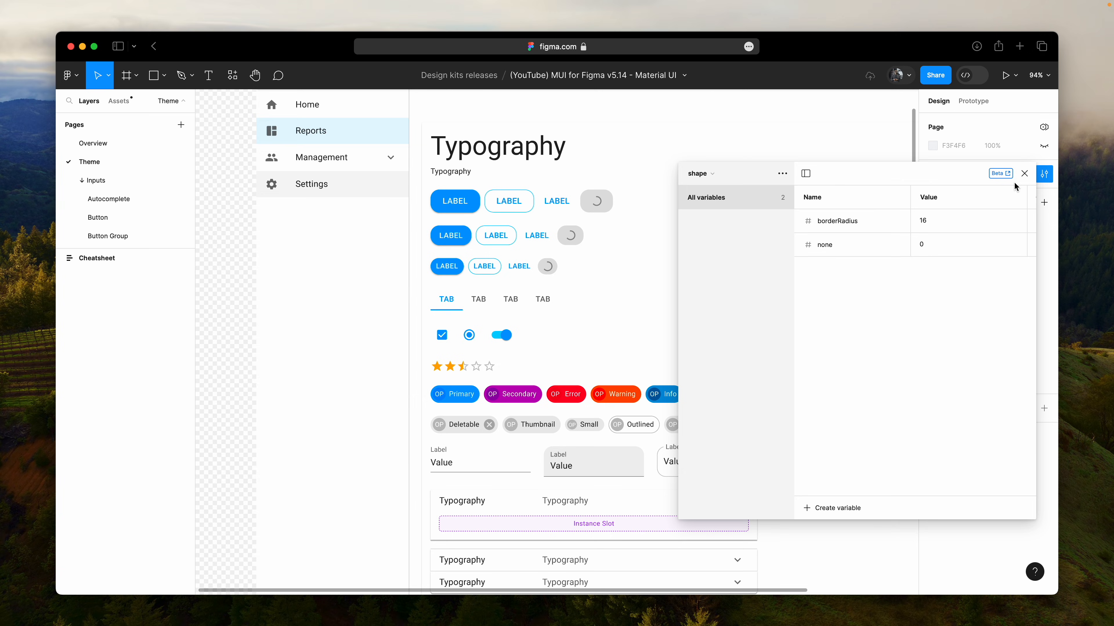
# - Close the variables window and look over the cheatsheet components down to the alerts to check their corner rounding
pyautogui.click(1025, 173)
pyautogui.scroll(-10, 778, 232)
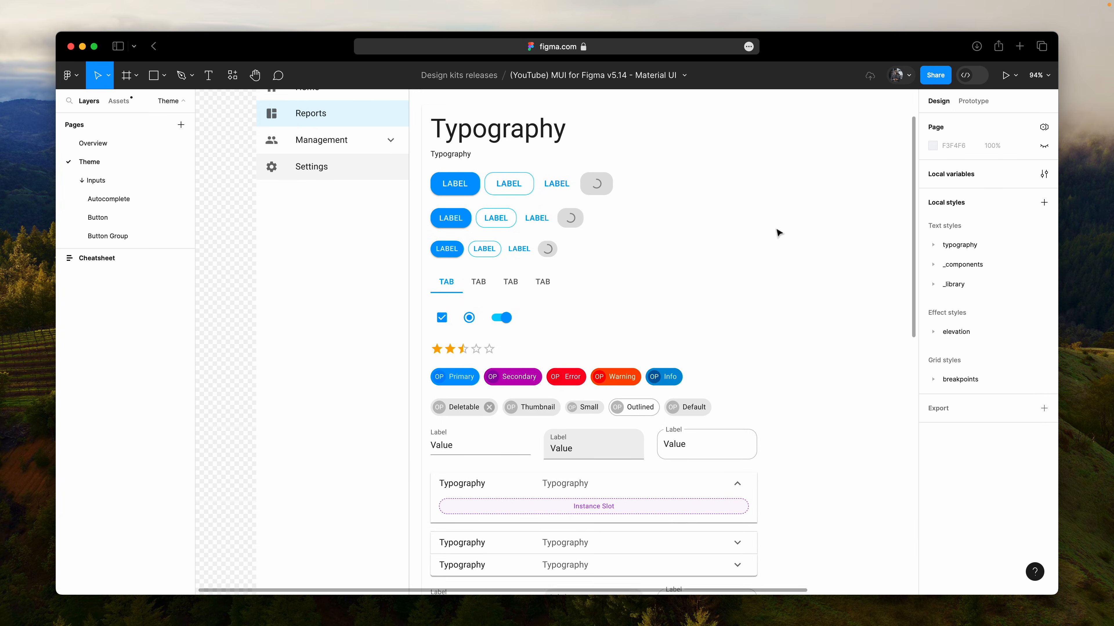
pyautogui.scroll(-10, 778, 233)
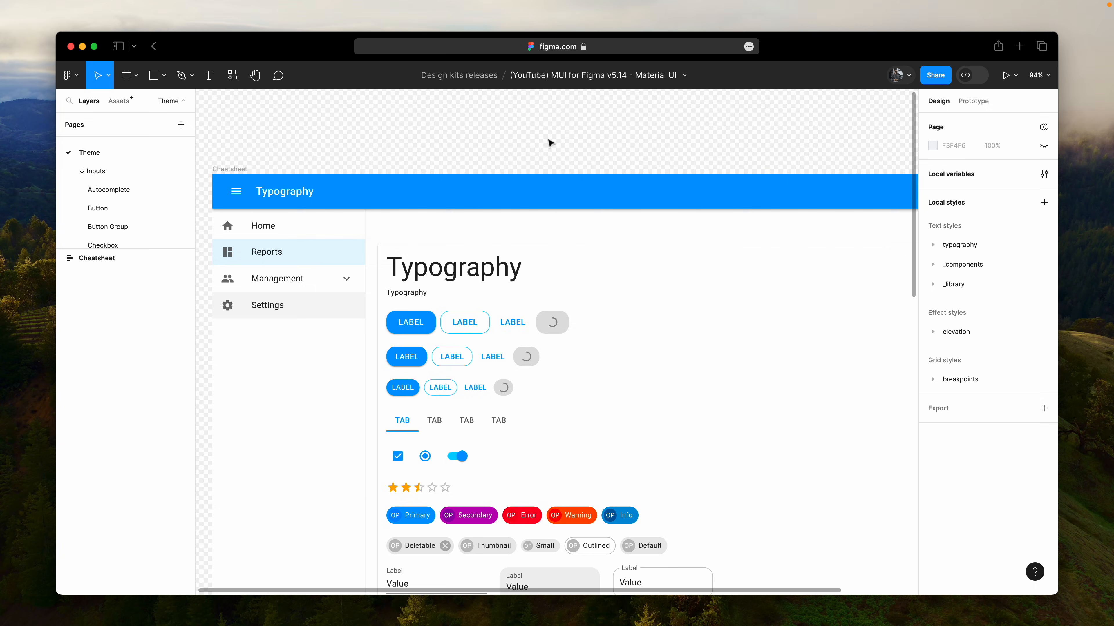
pyautogui.scroll(-2, 551, 143)
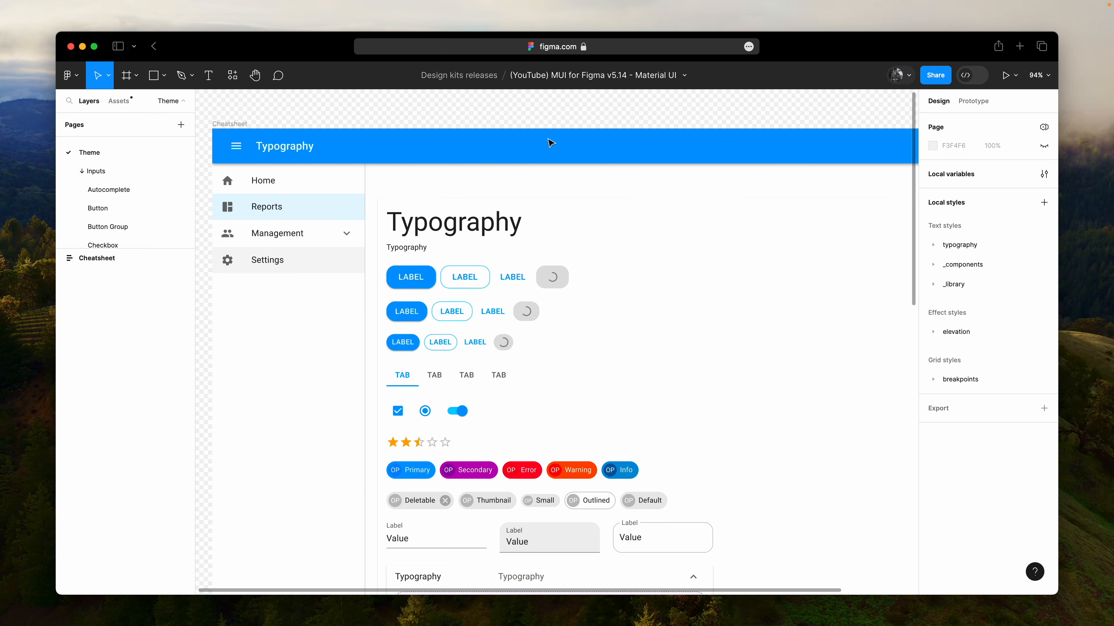
# - Open the spacing variables and inspect which ones drive the auto layout gap and padding of the large buttons' Stack
pyautogui.click(1051, 175)
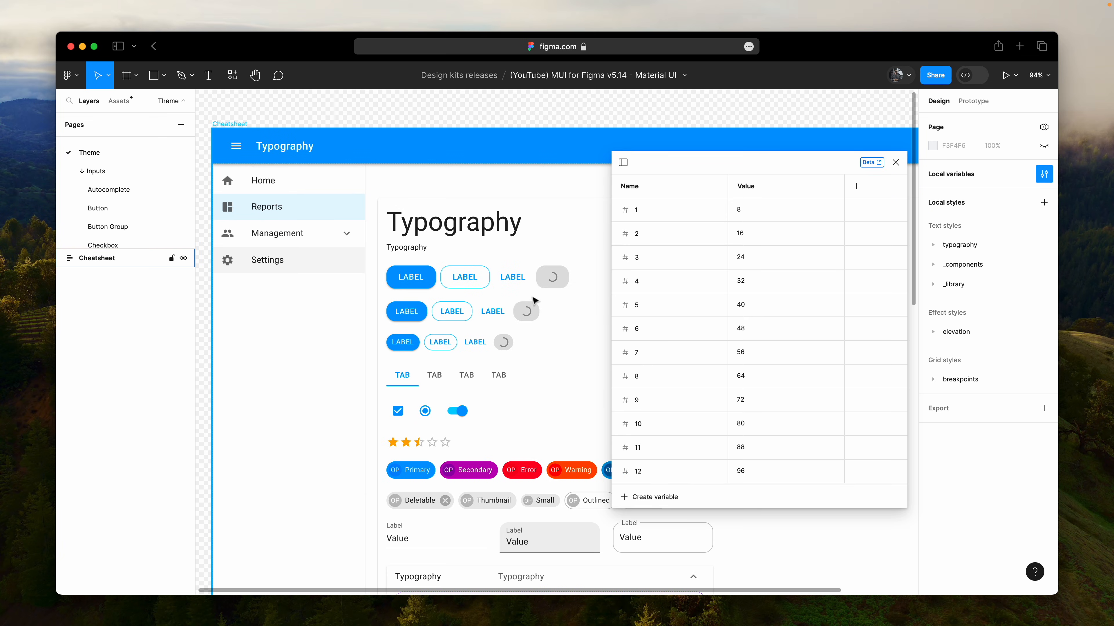
pyautogui.keyDown('super'); pyautogui.click(462, 279); pyautogui.keyUp('super')
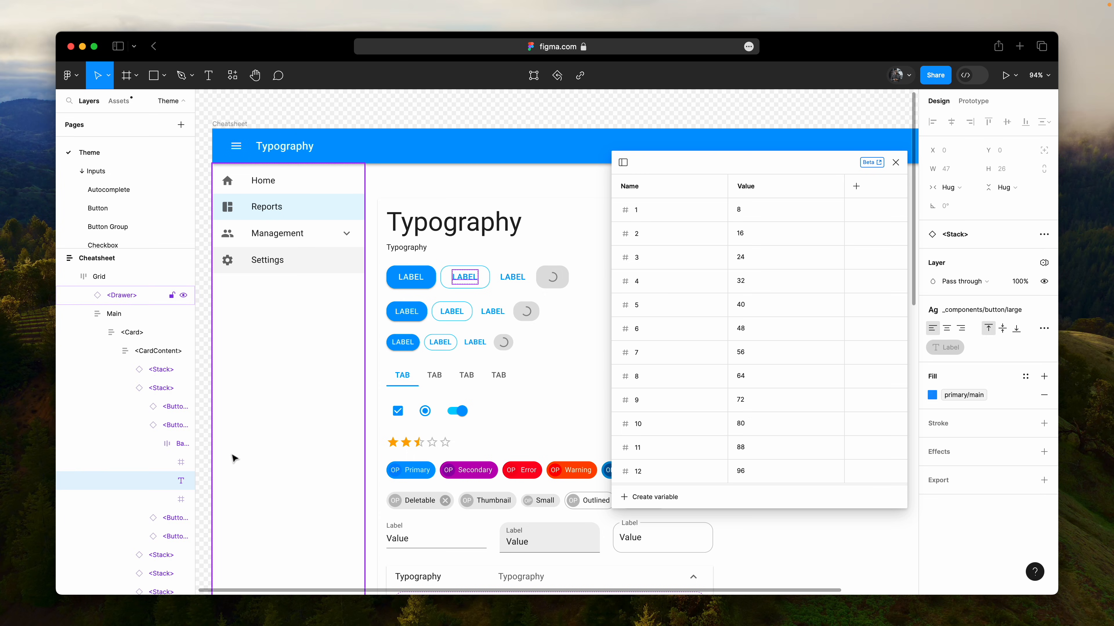
pyautogui.click(149, 388)
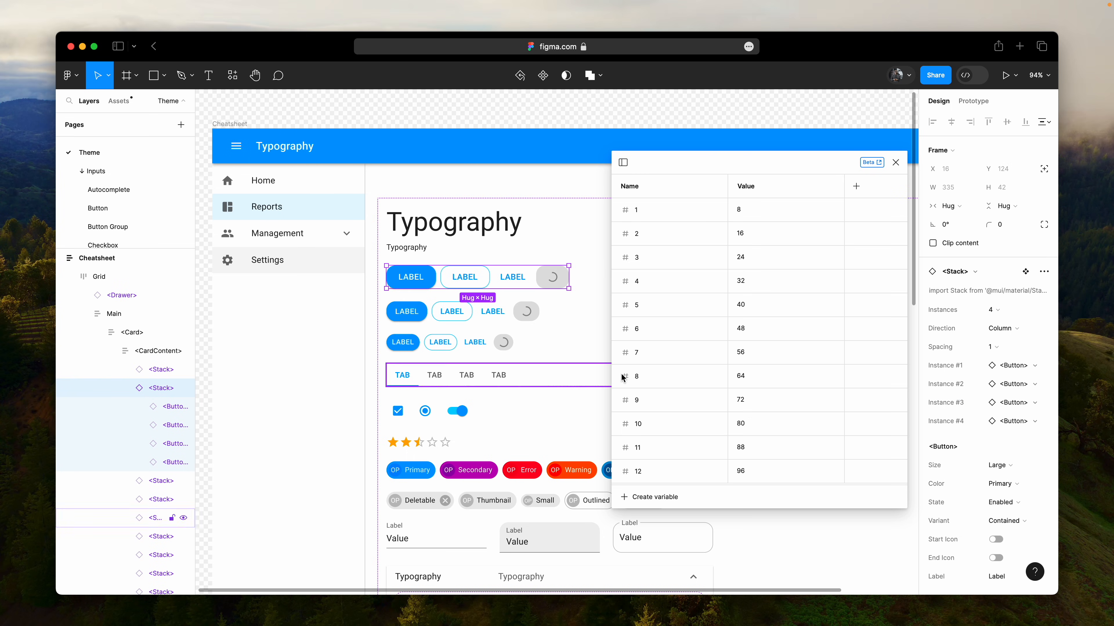
pyautogui.scroll(-20, 974, 323)
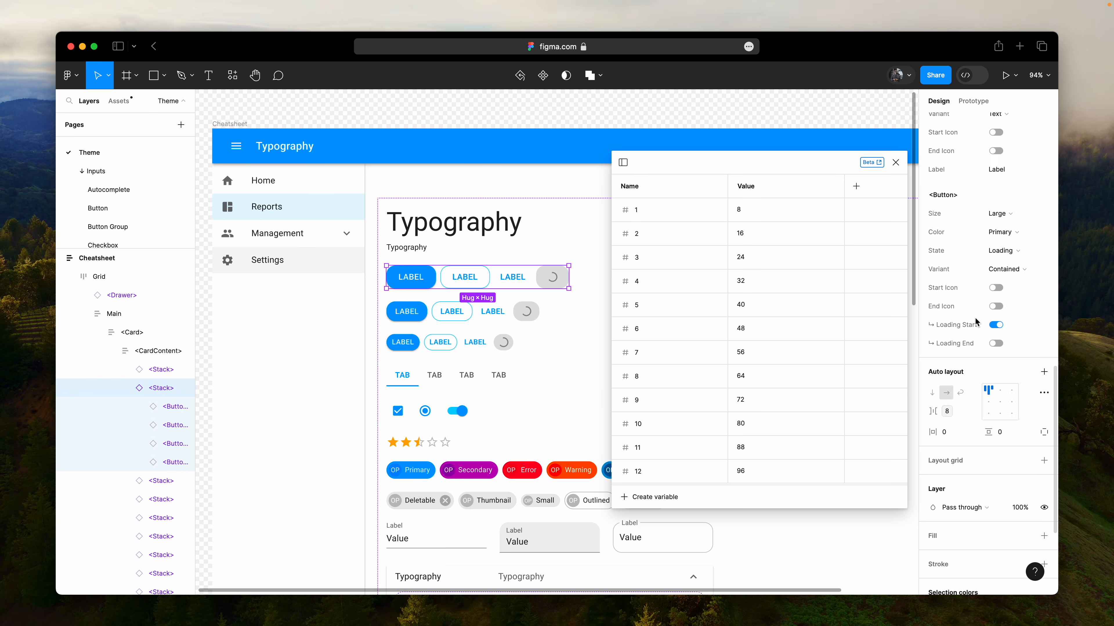
pyautogui.click(948, 346)
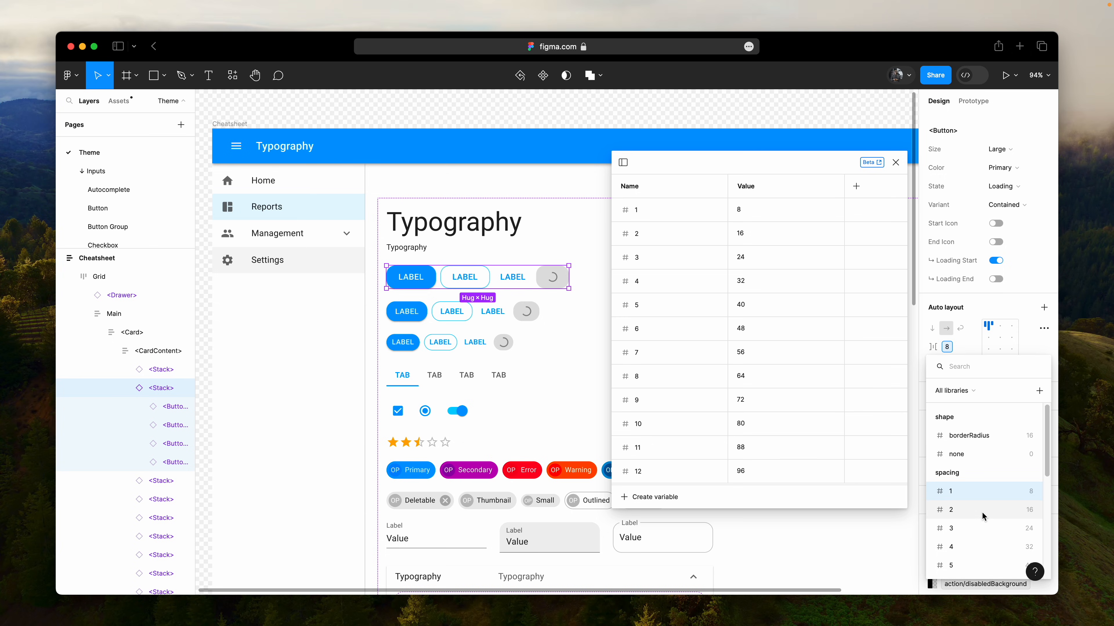
pyautogui.press('Escape')
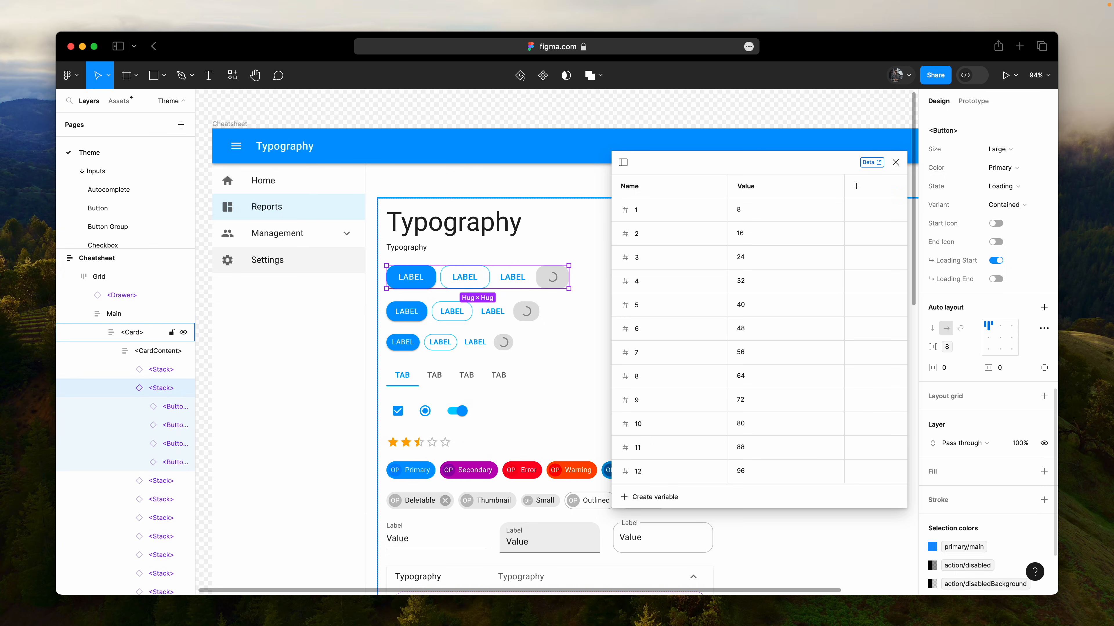
pyautogui.click(972, 369)
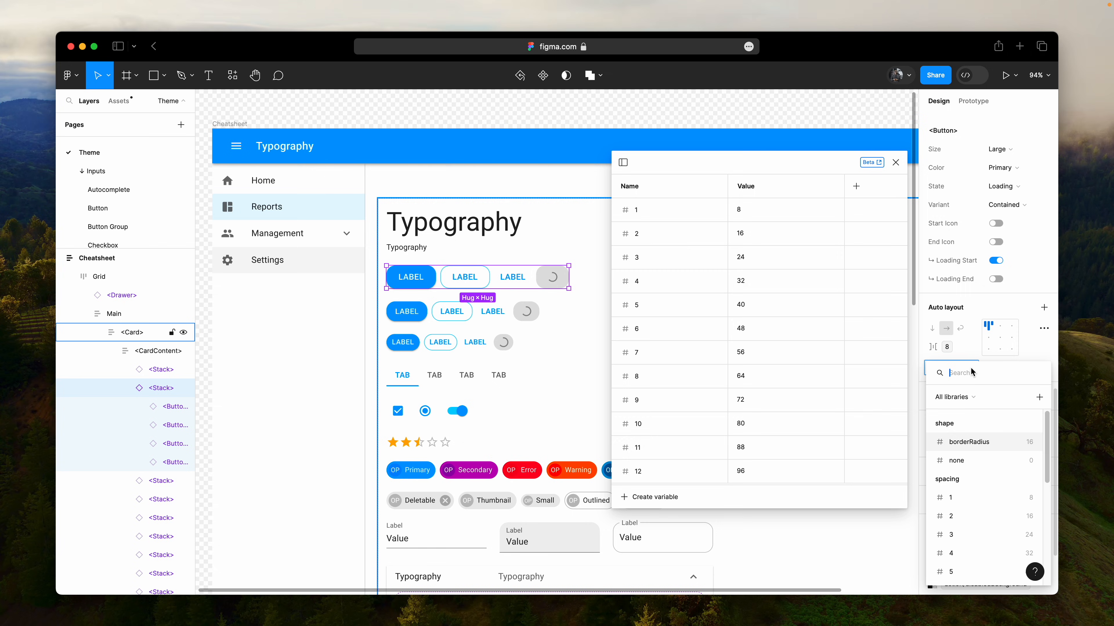
pyautogui.press('Escape')
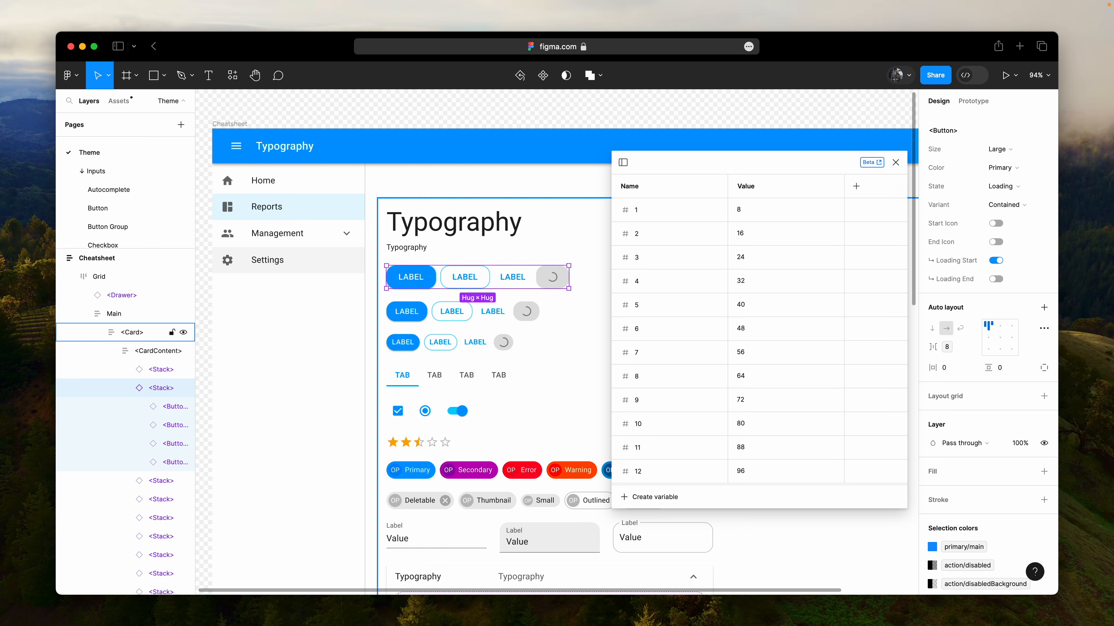
# - Set the spacing variables 1, 2 and 3 to 10, 20 and 30
pyautogui.click(766, 214)
pyautogui.write('10')
pyautogui.press('Return')
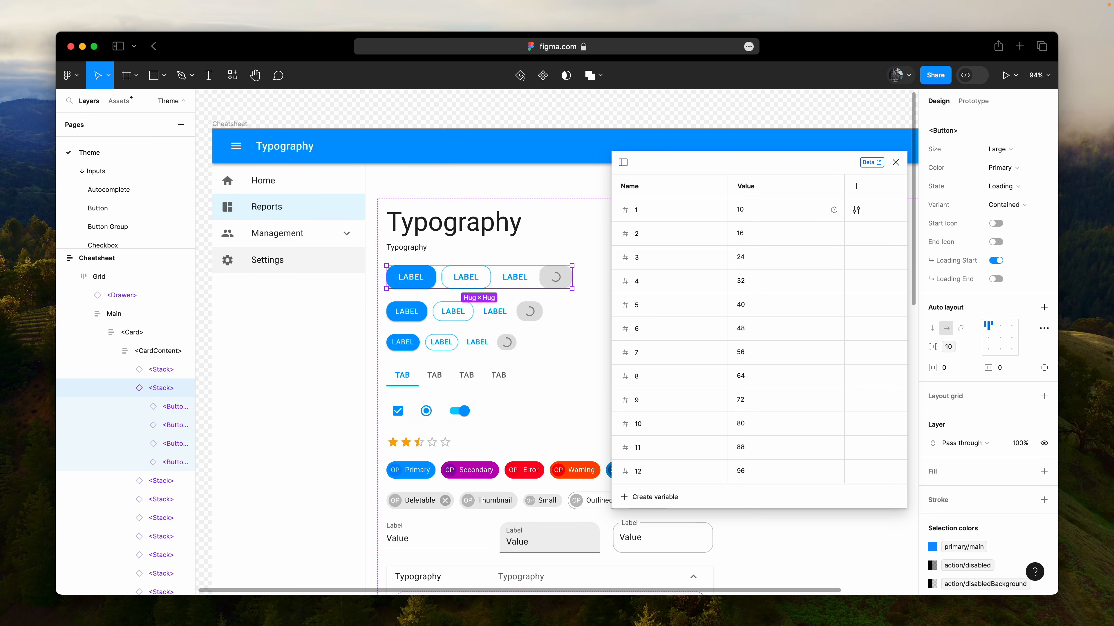
pyautogui.click(770, 232)
pyautogui.write('20')
pyautogui.press('Return')
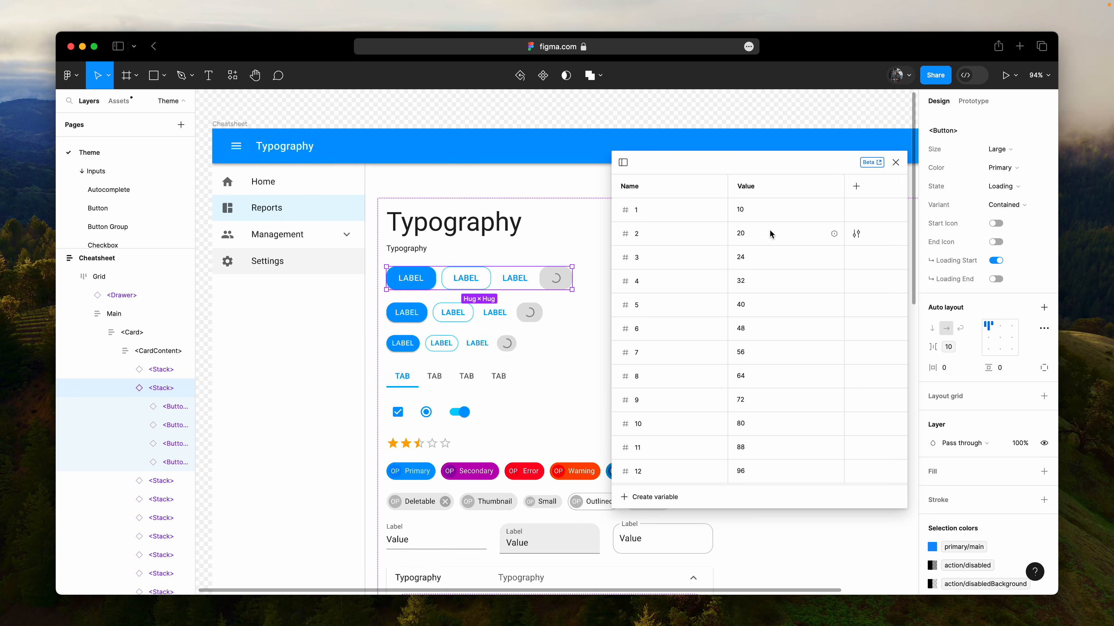
pyautogui.click(773, 258)
pyautogui.write('30')
pyautogui.press('Return')
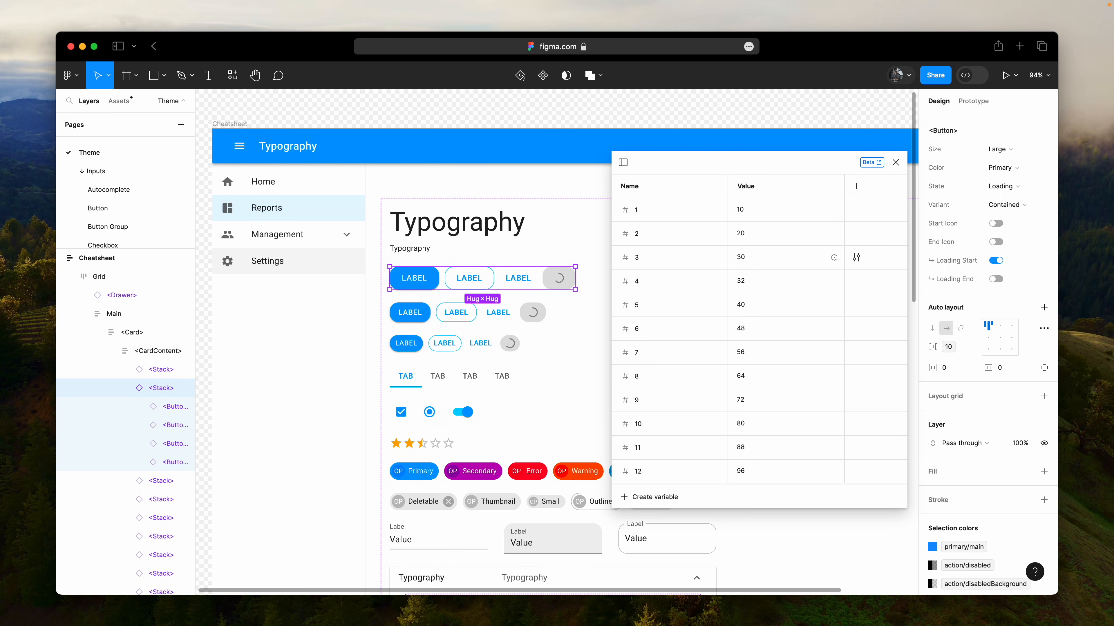
# - Set the spacing variables 4, 5 and 6 to 40, 50 and 60
pyautogui.click(778, 286)
pyautogui.write('40')
pyautogui.press('Return')
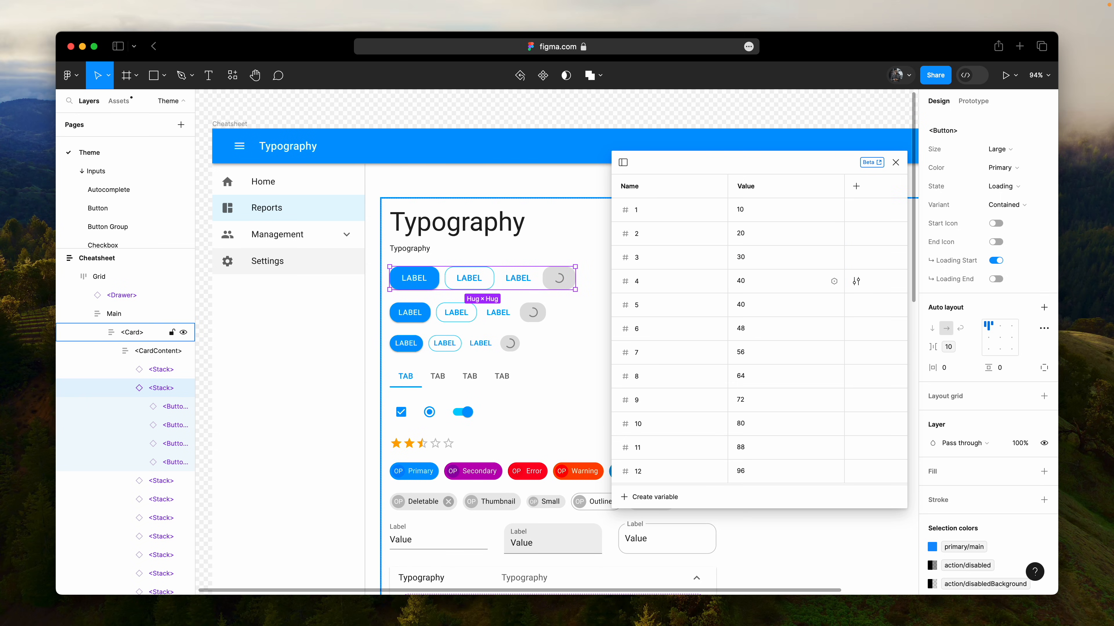
pyautogui.click(764, 307)
pyautogui.write('50')
pyautogui.press('Return')
pyautogui.click(769, 328)
pyautogui.write('6')
pyautogui.write('0')
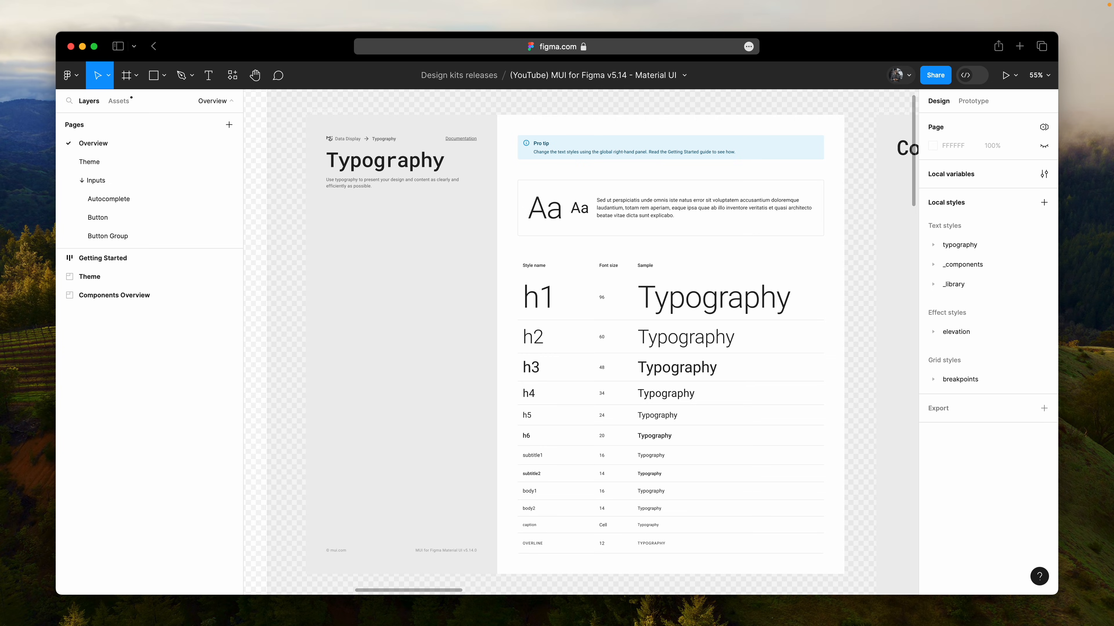
# - Check the text style applied to the h1 sample in the Typography table, clear the selection and collapse the layers
pyautogui.keyDown('super'); pyautogui.click(687, 300); pyautogui.keyUp('super')
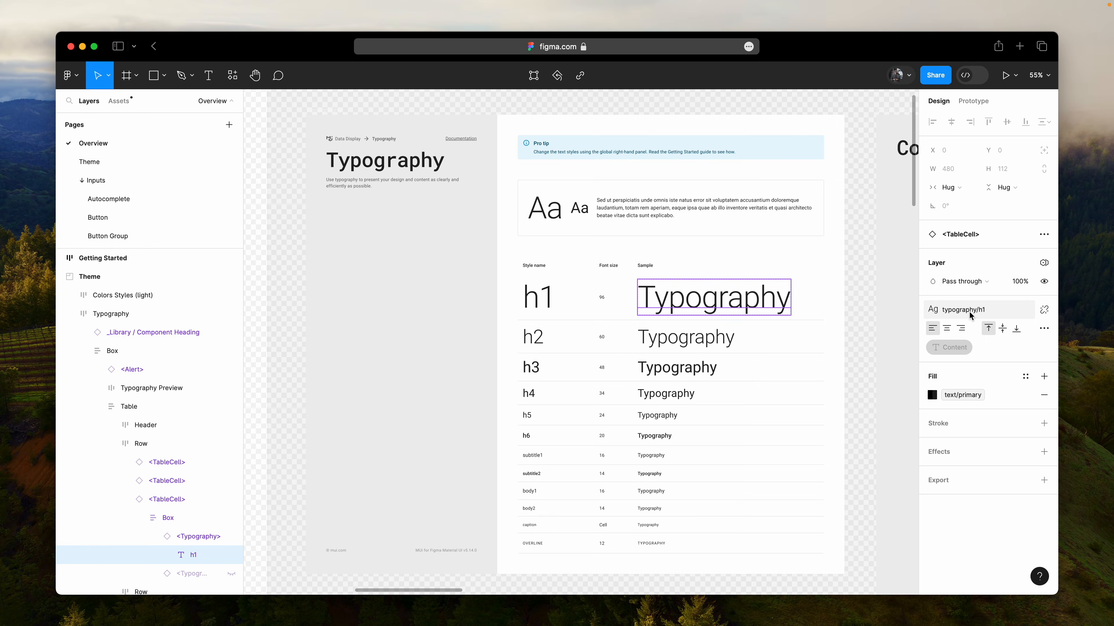
pyautogui.press('Escape')
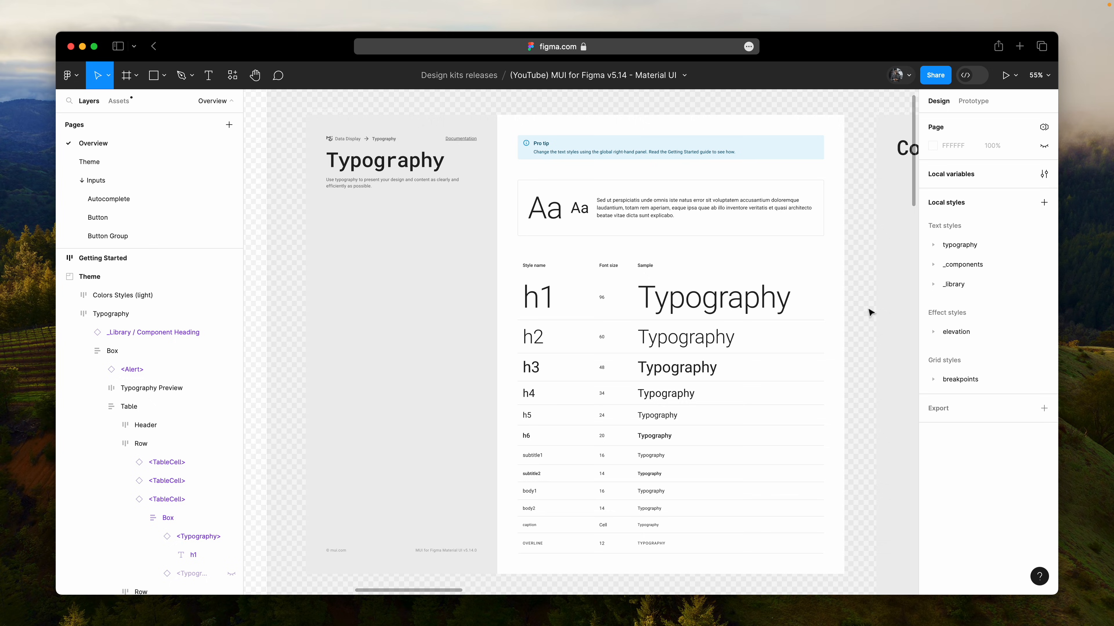
pyautogui.hotkey('alt', 'l')
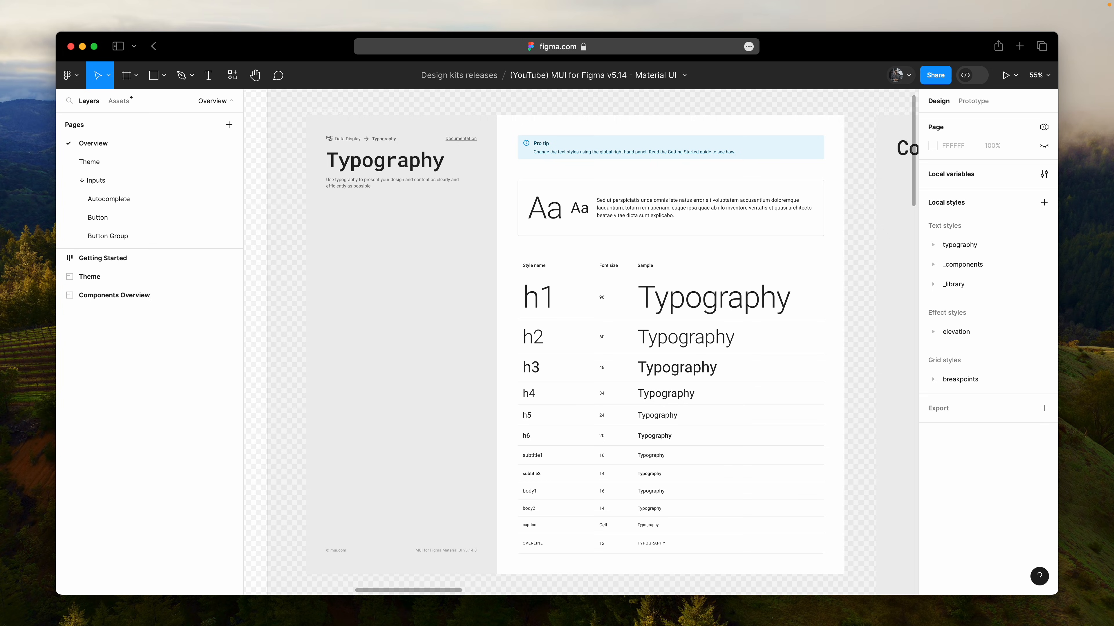
# - Expand the typography and _components groups of the local text styles to examine their contents, and collapse _components again
pyautogui.click(933, 246)
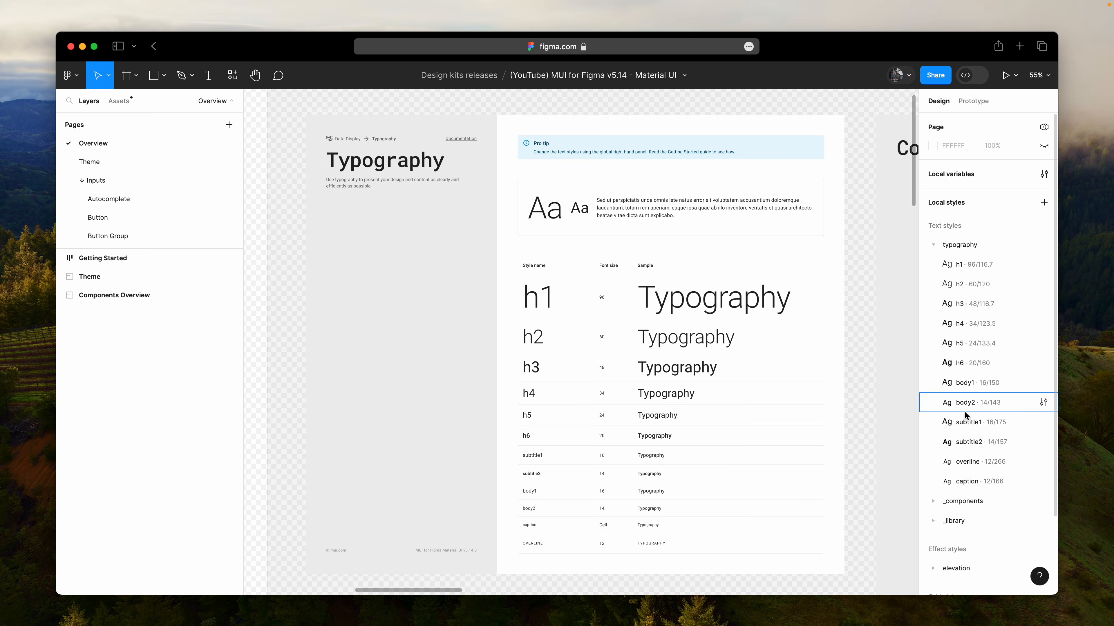
pyautogui.scroll(-2, 967, 417)
pyautogui.scroll(1, 967, 417)
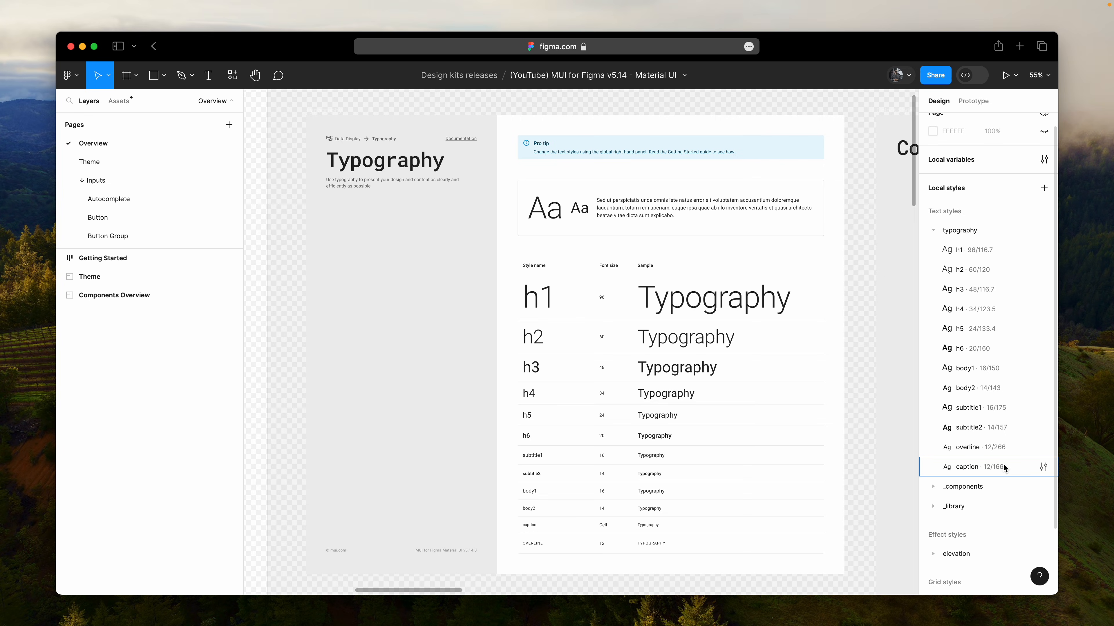
pyautogui.click(932, 487)
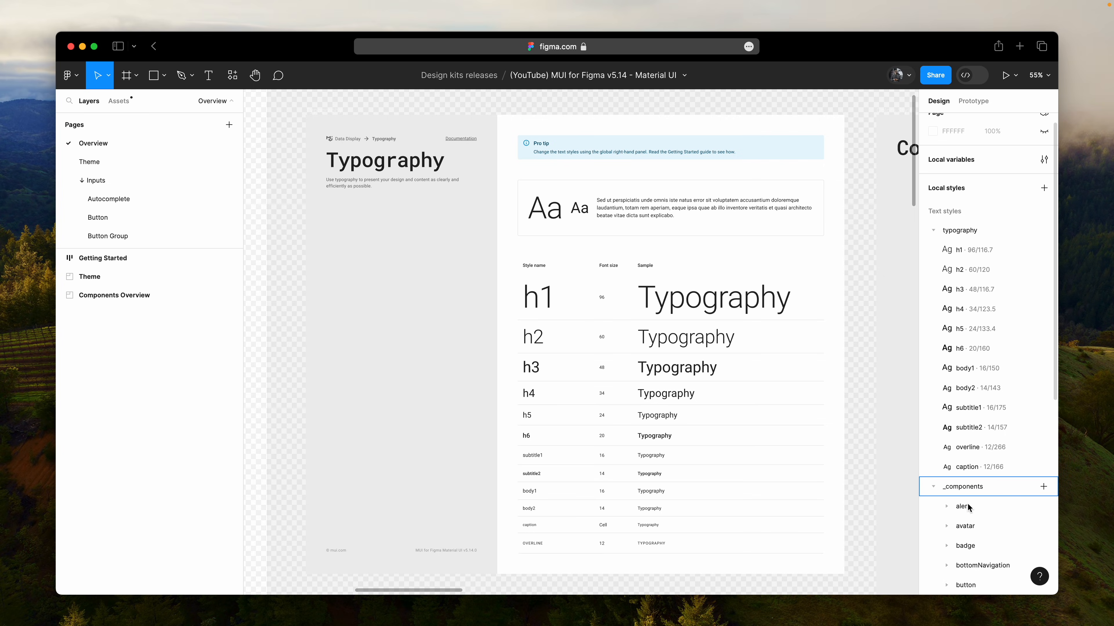
pyautogui.scroll(-5, 969, 506)
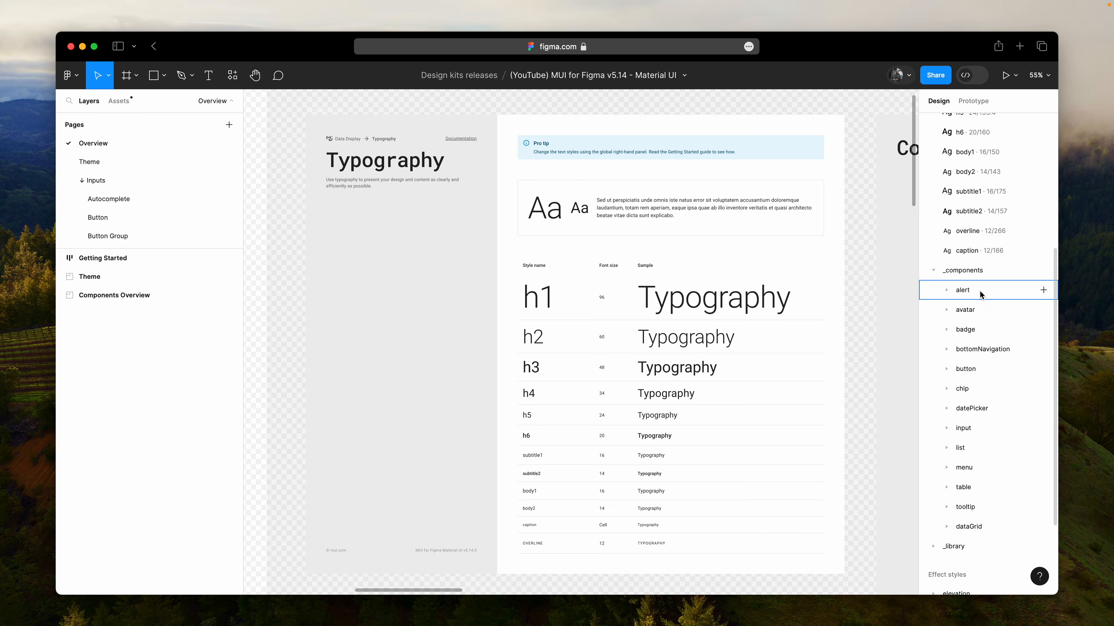
pyautogui.click(932, 271)
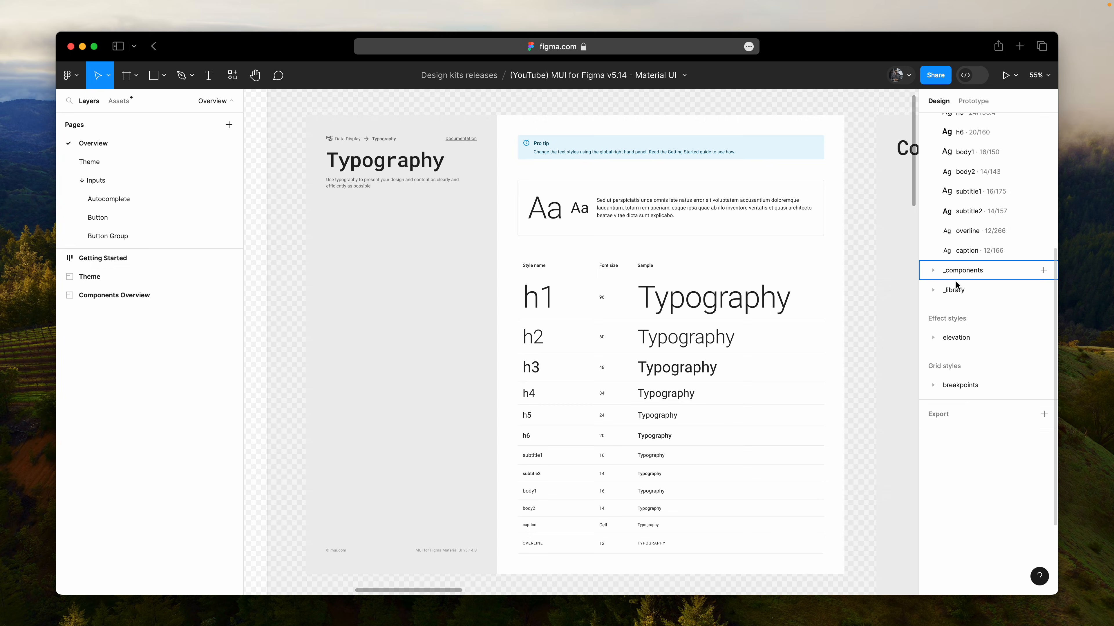
pyautogui.scroll(5, 1008, 307)
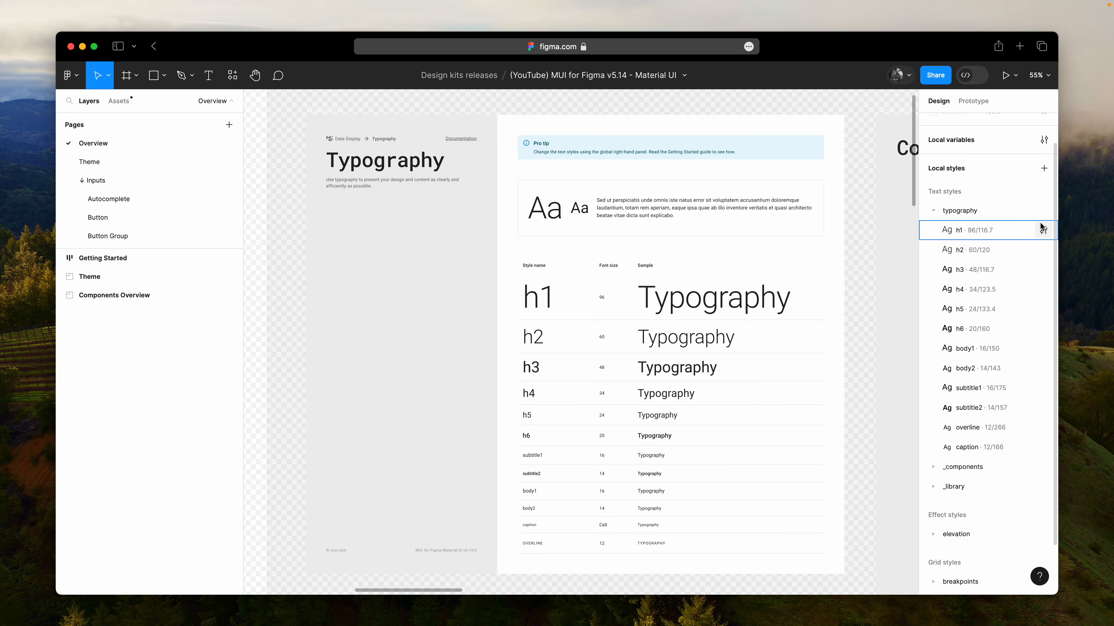
# - Edit the h1 text style in the typography group, changing its font to Inter
pyautogui.click(1044, 230)
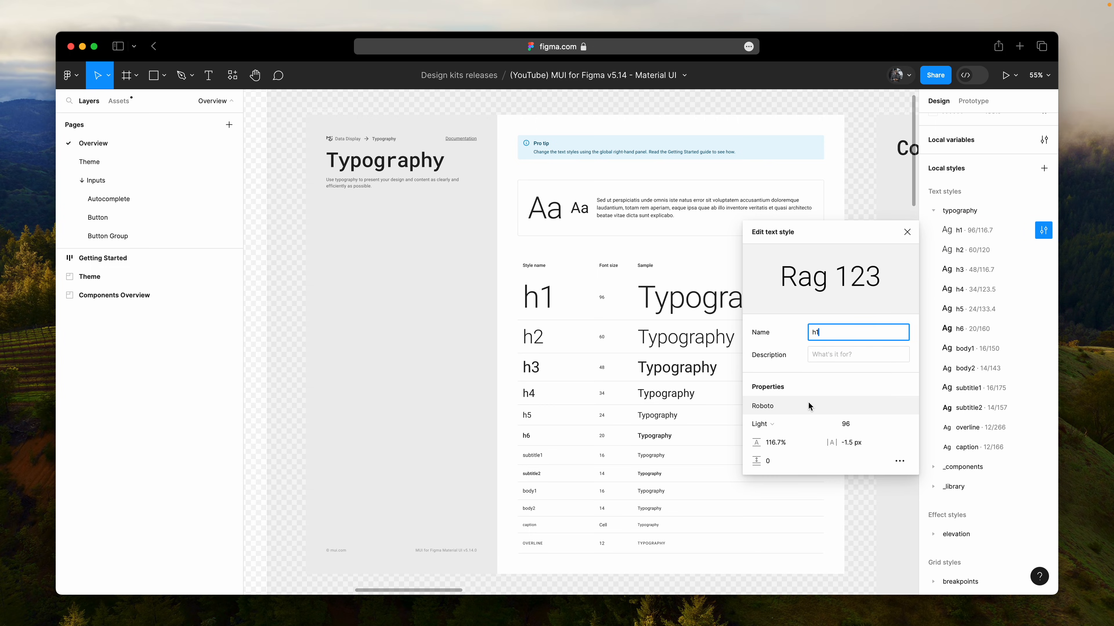
pyautogui.click(809, 406)
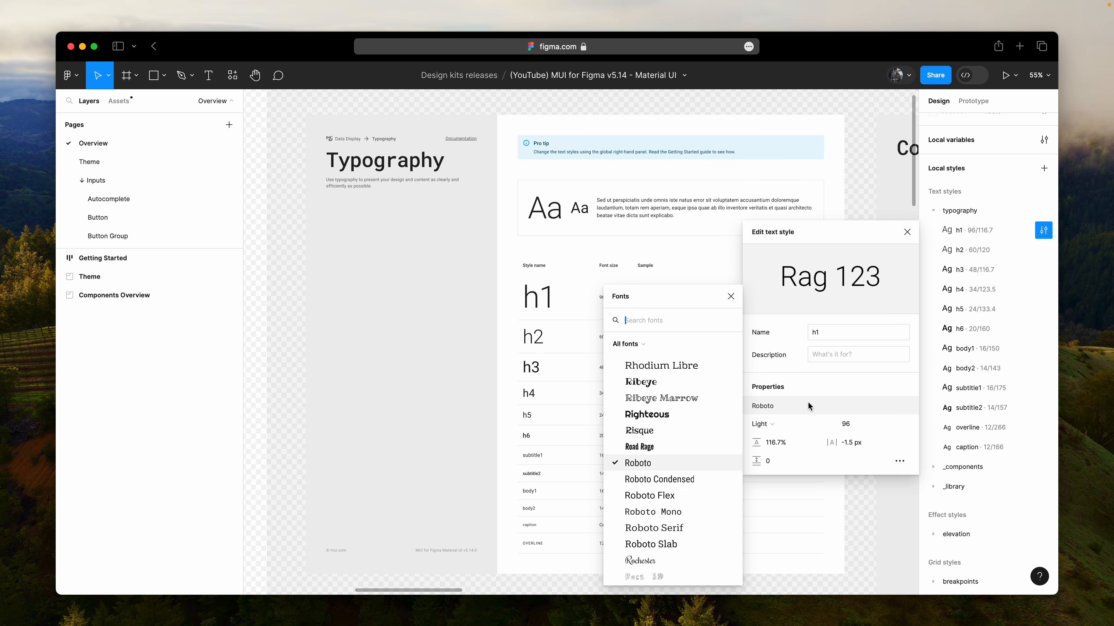
pyautogui.write('Inter')
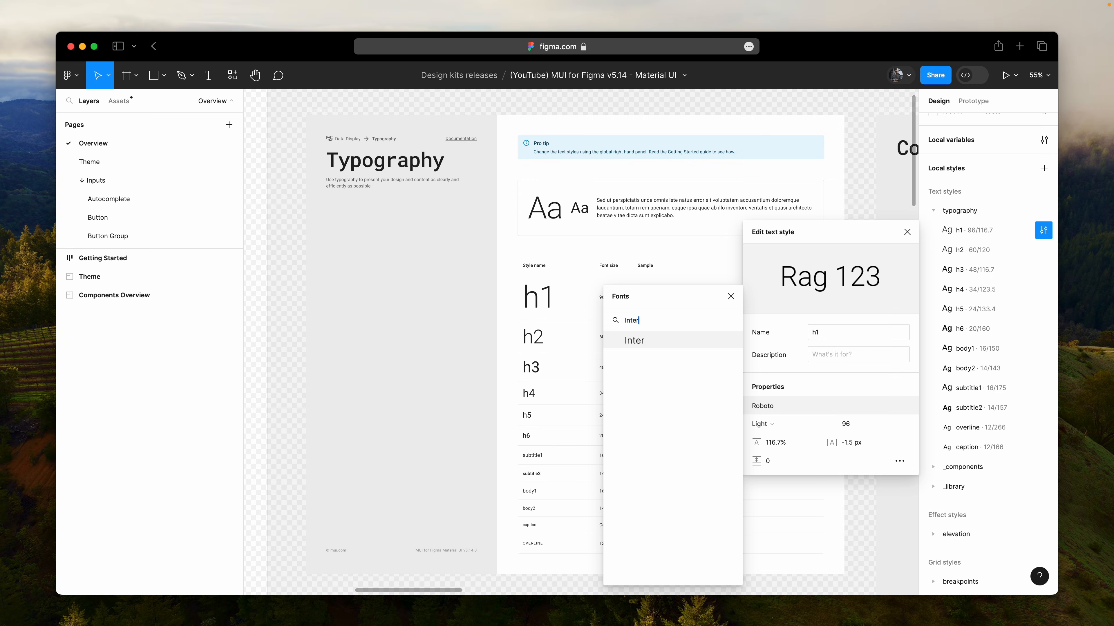
pyautogui.click(643, 344)
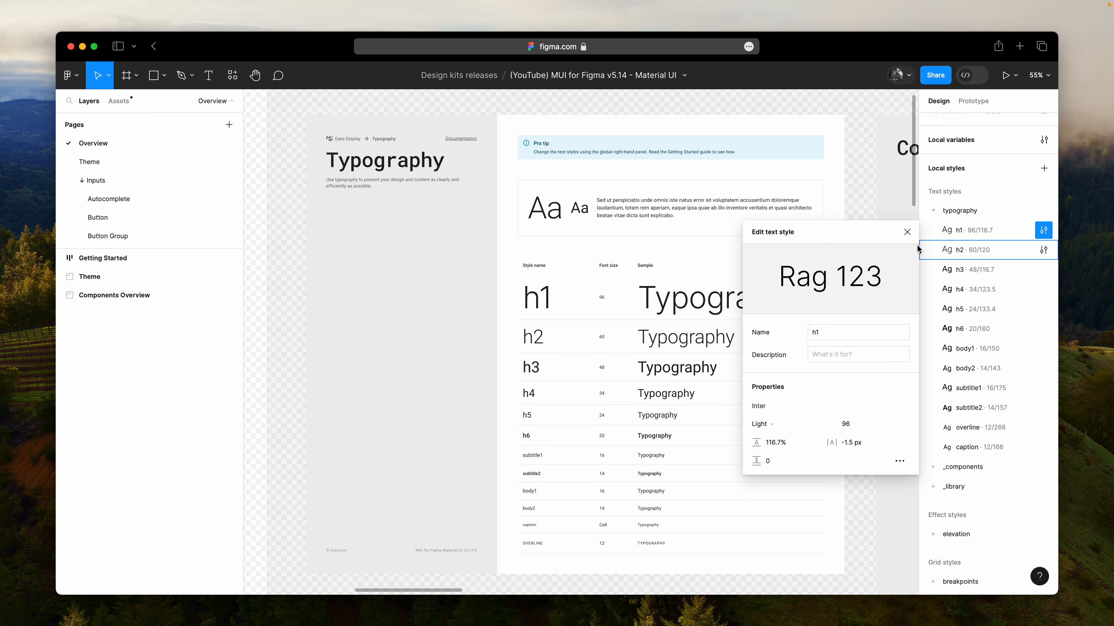
# - Change the font of the h2 text style in the typography group to Inter
pyautogui.click(907, 233)
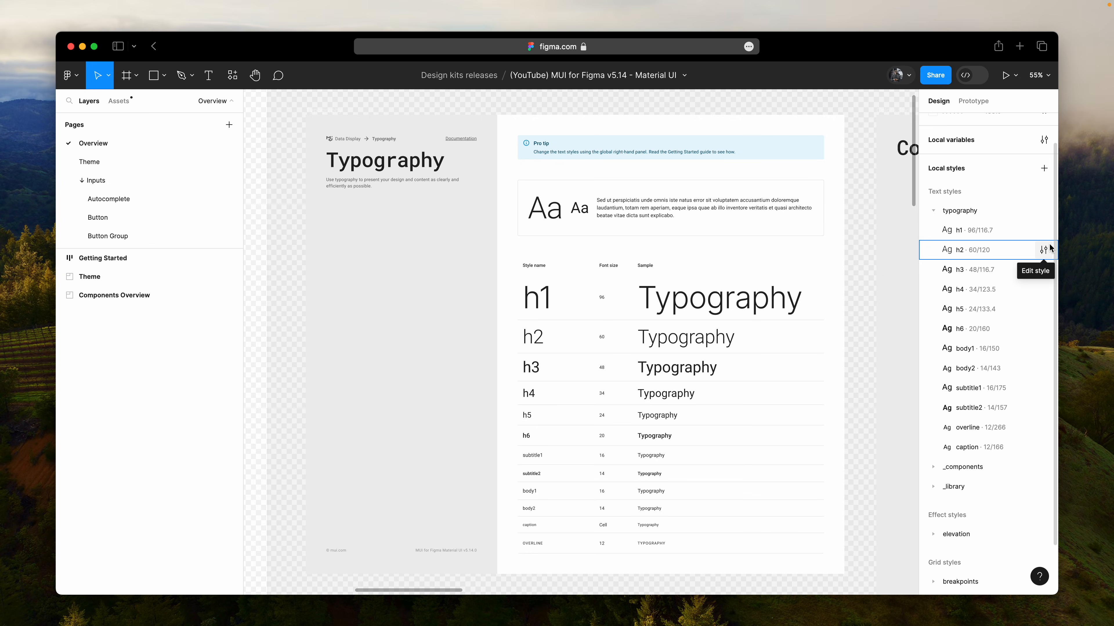
pyautogui.click(1044, 250)
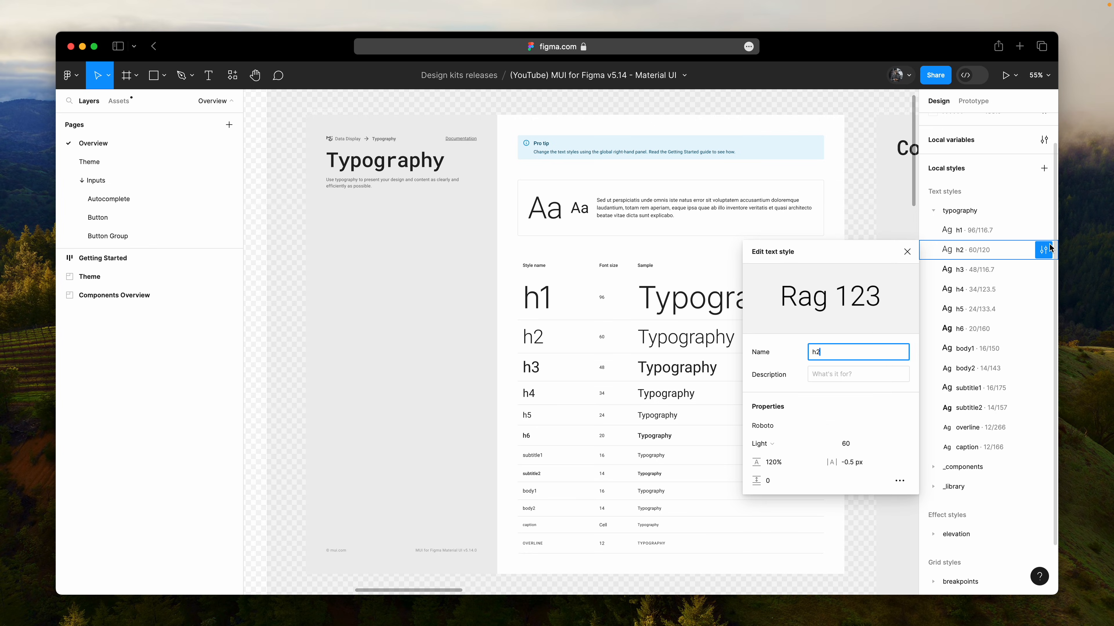
pyautogui.click(791, 428)
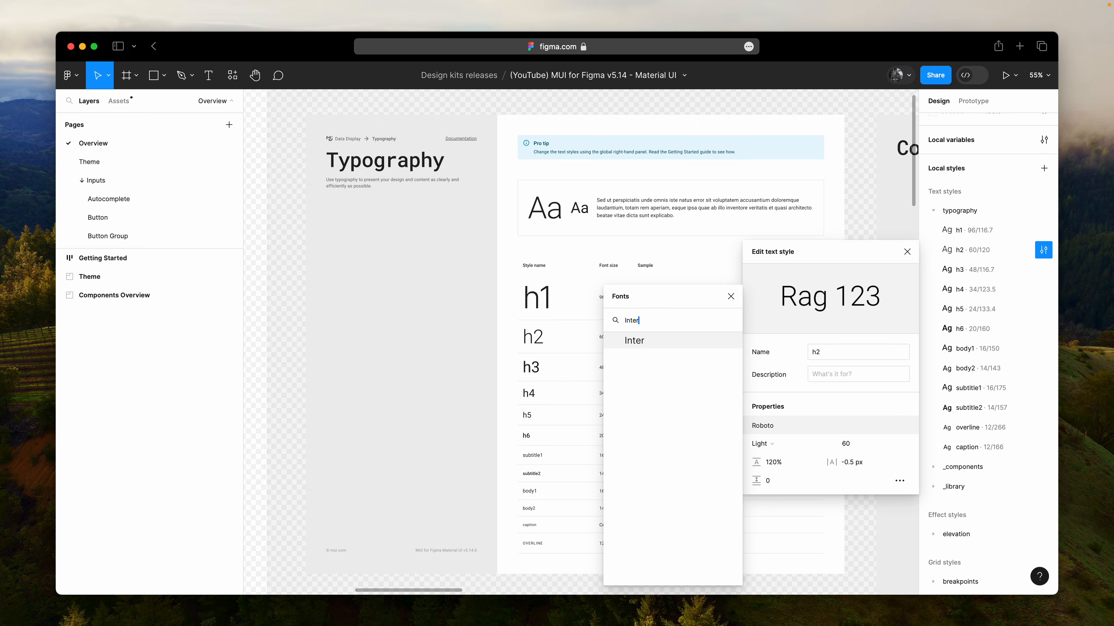
pyautogui.press('Return')
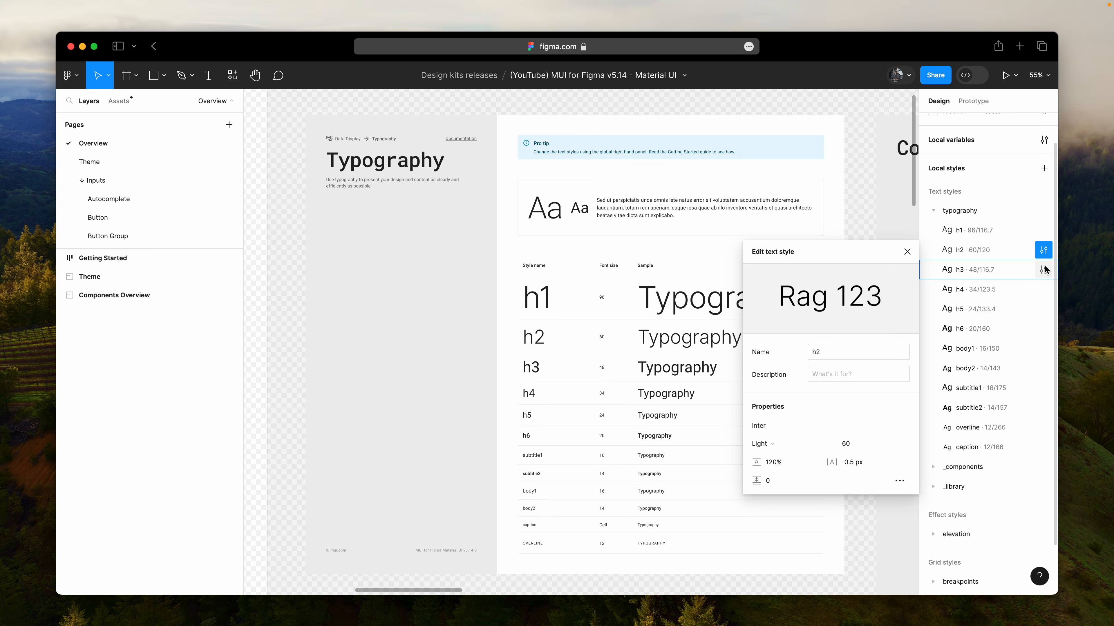
# - Set the font of the alert title text style in the _components group to Inter and close the style editor
pyautogui.click(933, 467)
pyautogui.scroll(-3, 950, 430)
pyautogui.click(945, 402)
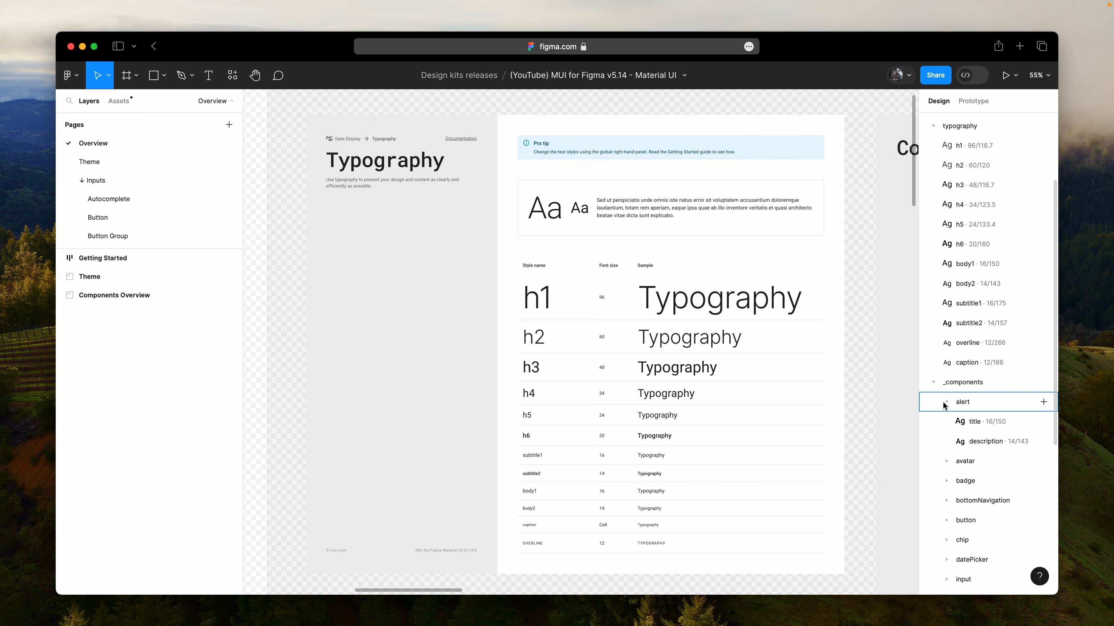
pyautogui.click(1043, 422)
pyautogui.click(789, 516)
pyautogui.press('Escape')
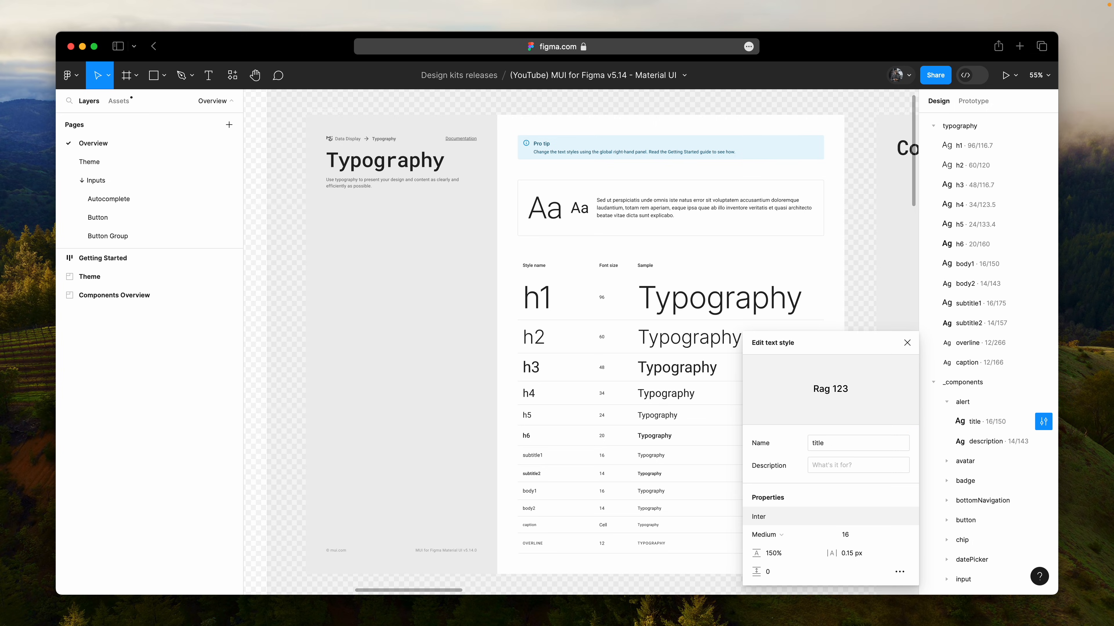
pyautogui.click(907, 342)
pyautogui.click(863, 350)
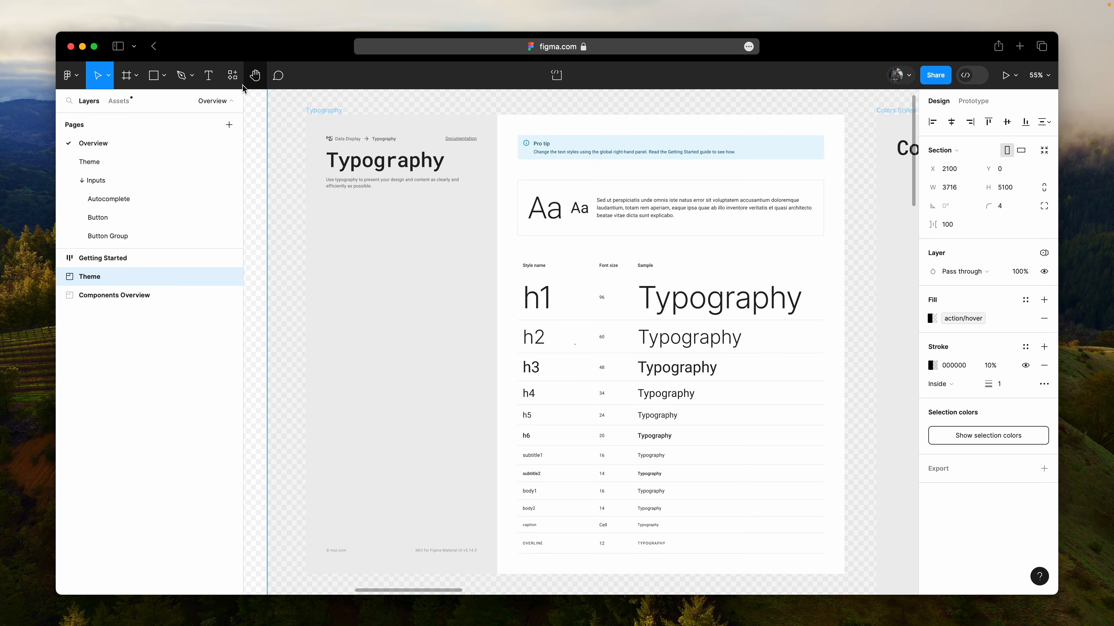
# - Run the Batch Styler plugin and select all text styles from typography/h1 through _components/dataGrid/aggregationColumnHeaderLabel
pyautogui.click(232, 75)
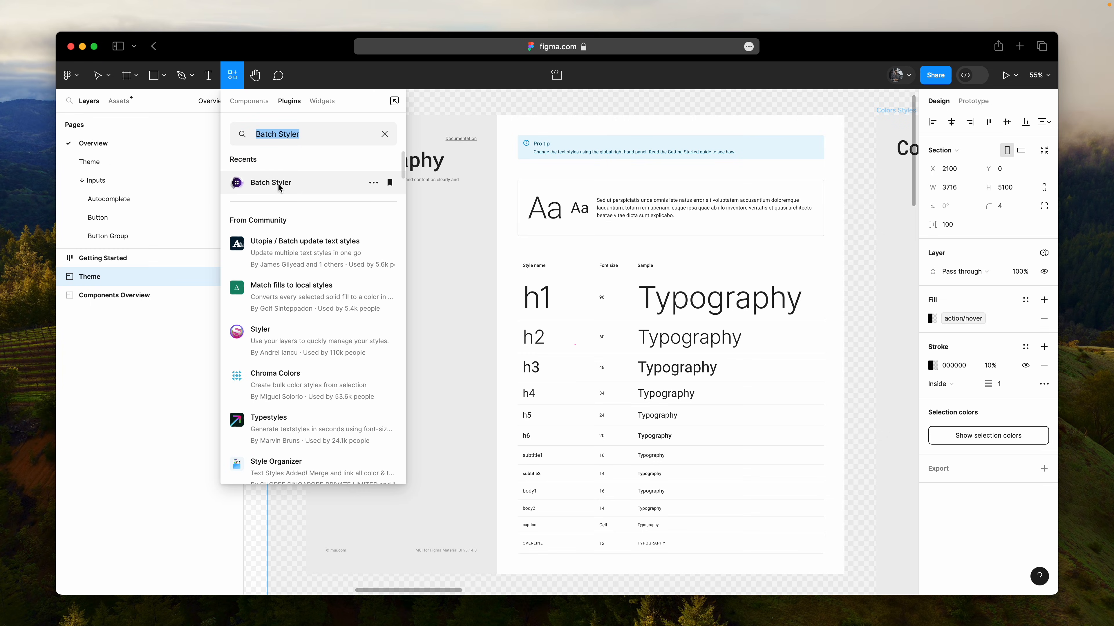
pyautogui.click(279, 188)
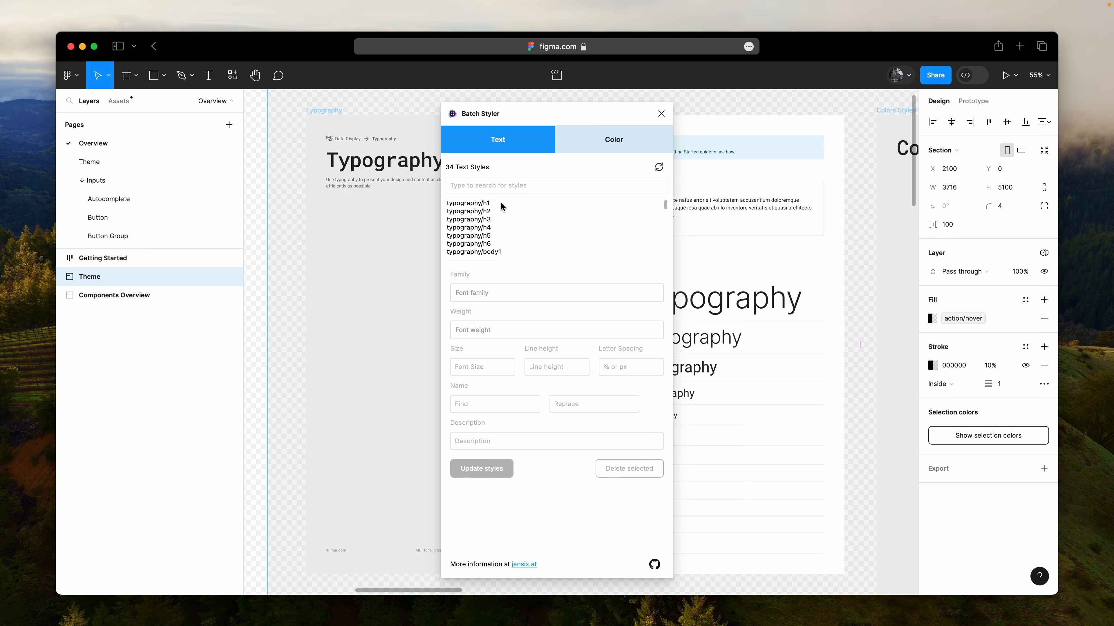
pyautogui.click(502, 206)
pyautogui.scroll(-10, 504, 226)
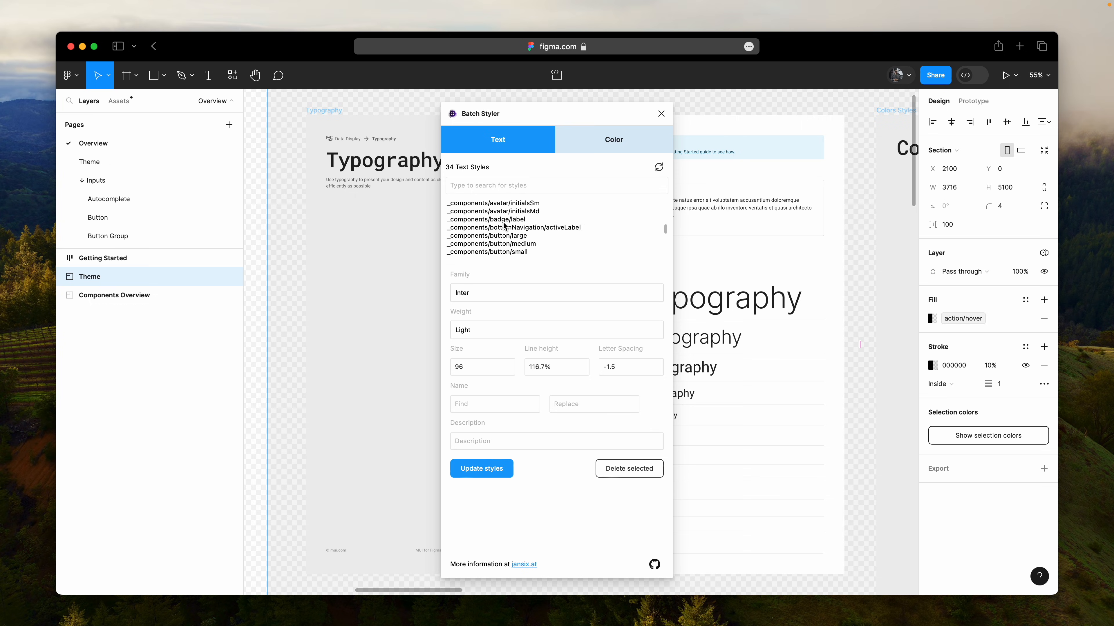
pyautogui.keyDown('shift'); pyautogui.click(511, 244); pyautogui.keyUp('shift')
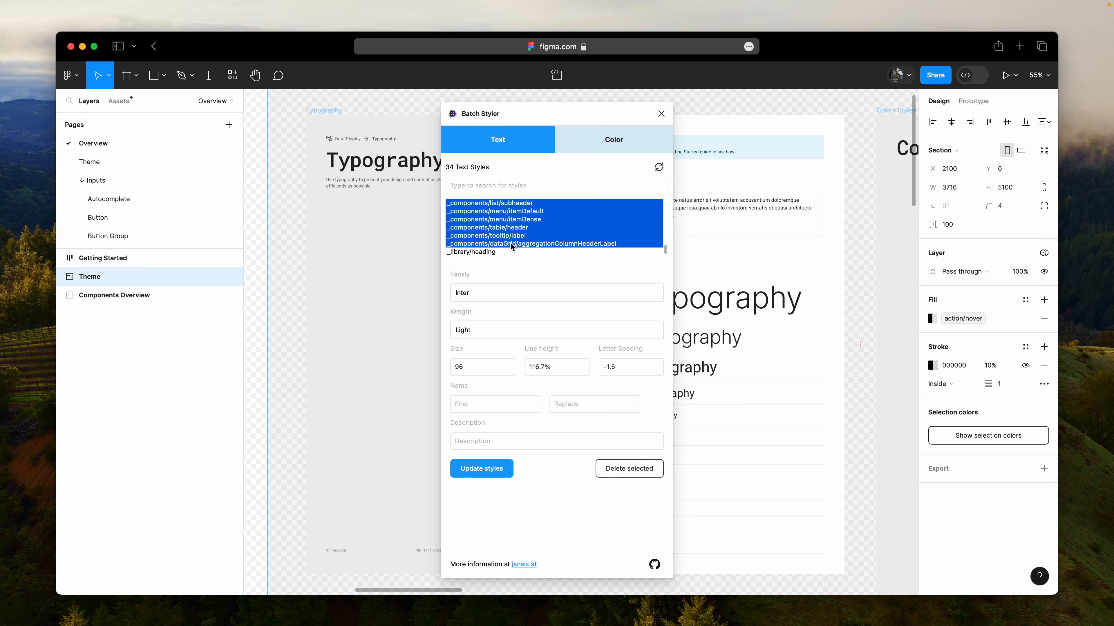
# - Set the font family of the selected text styles to Inter, update them, and move the plugin window off the Typography samples
pyautogui.click(496, 293)
pyautogui.press('super+a')
pyautogui.write('Inter')
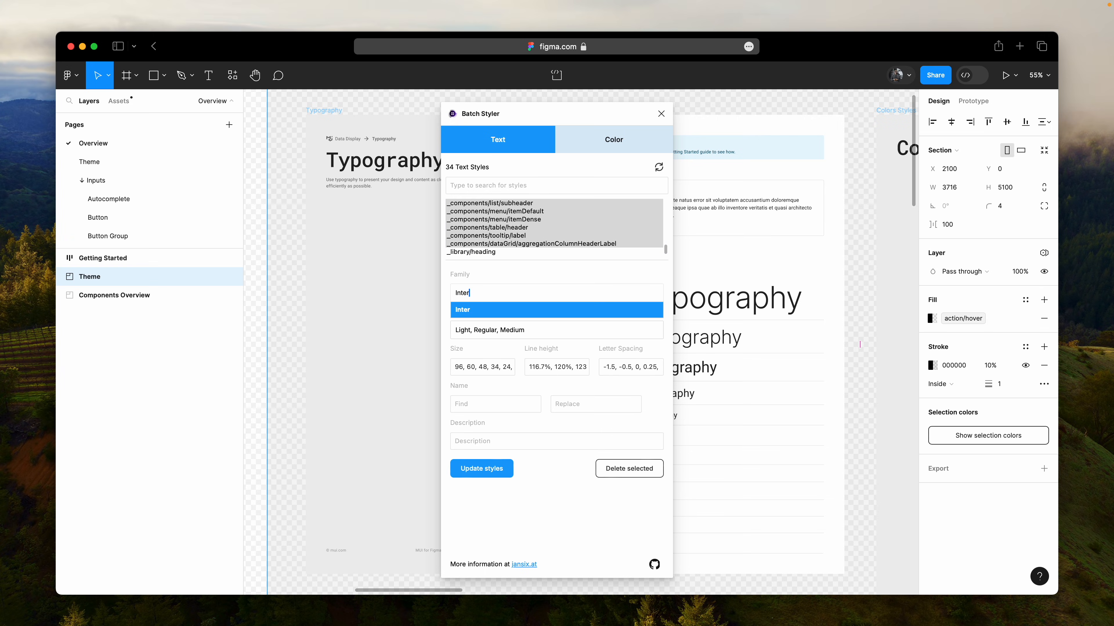
pyautogui.click(479, 310)
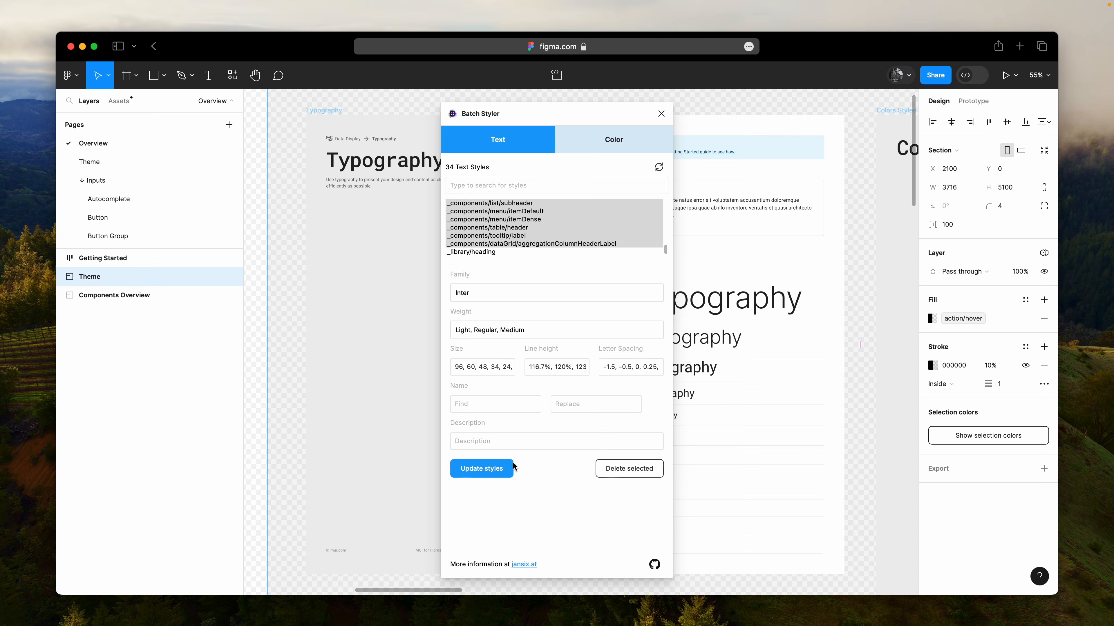
pyautogui.click(481, 468)
pyautogui.moveTo(558, 115); pyautogui.dragTo(393, 112)
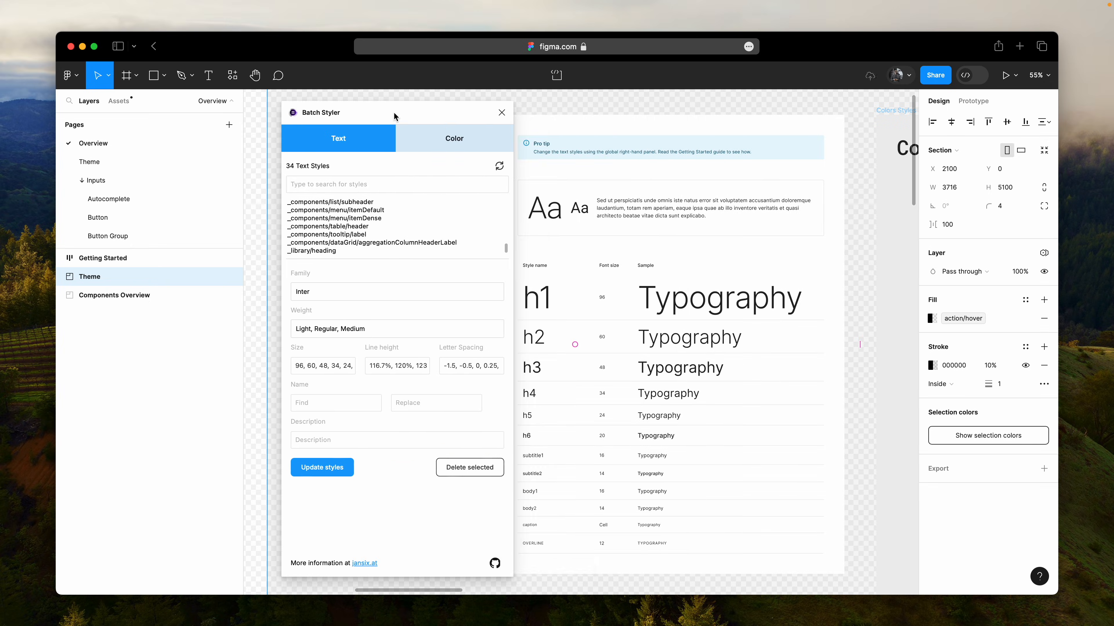